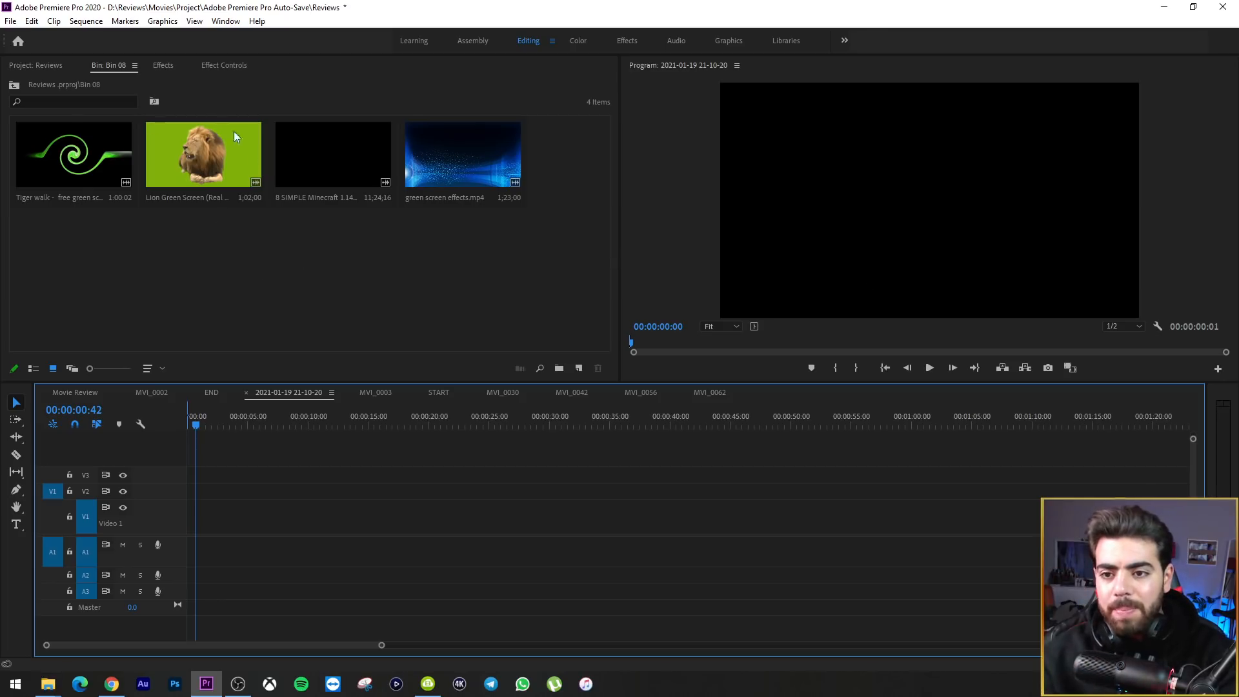
Preview the tiger, lion, Minecraft and green screen effects clips in Bin 08
click(58, 188)
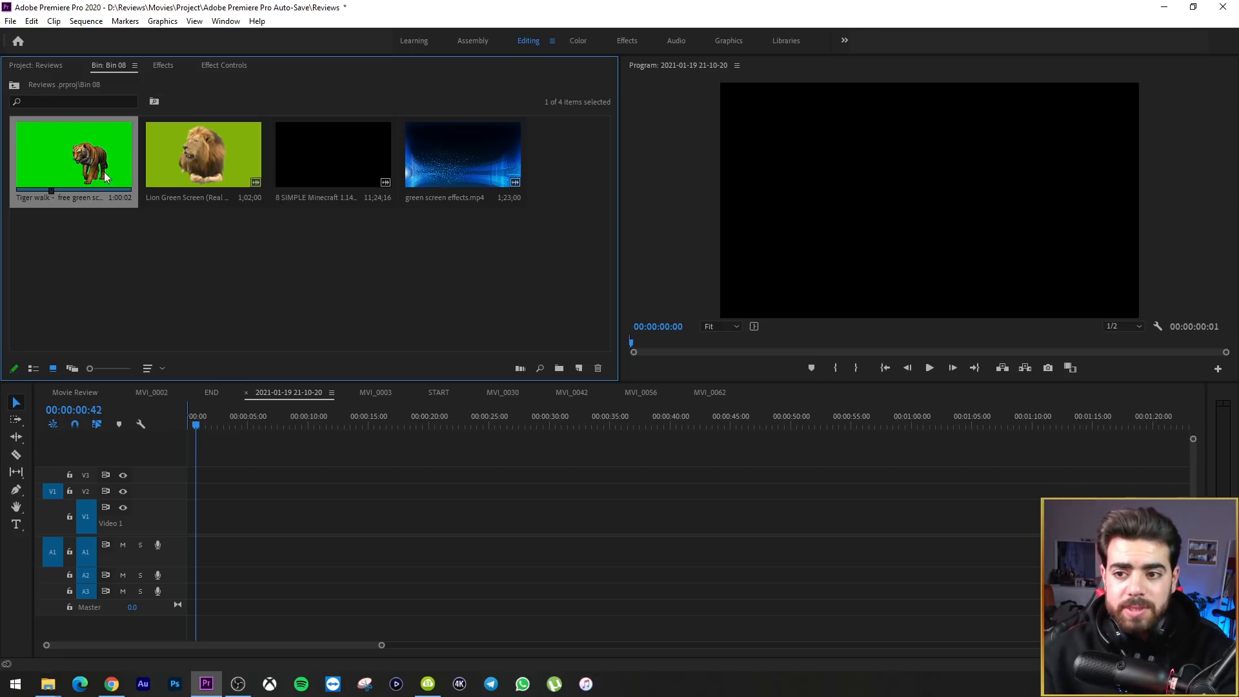
click(207, 160)
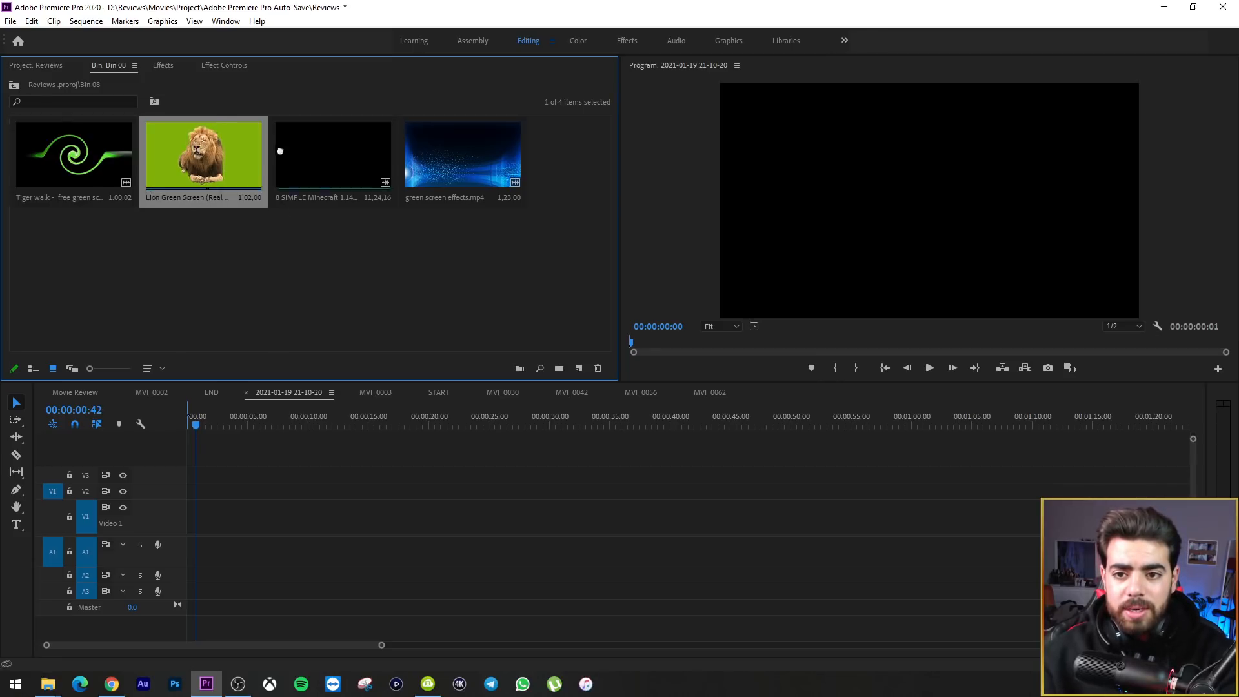
click(319, 155)
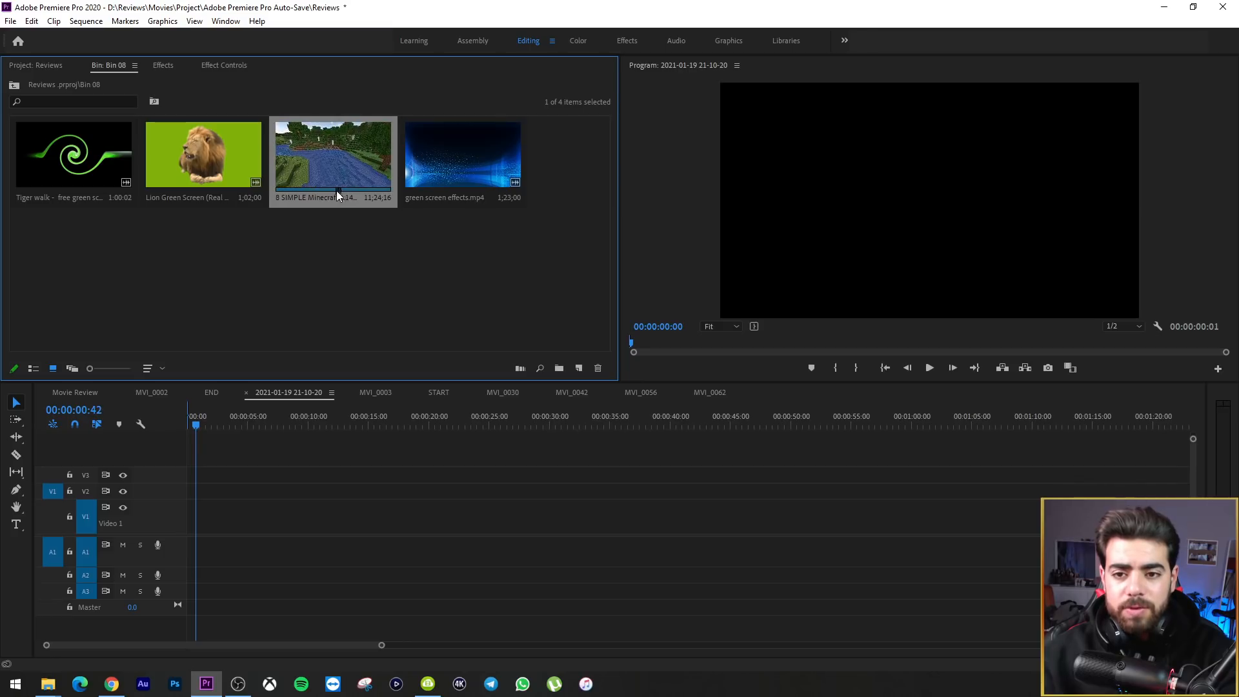
click(448, 169)
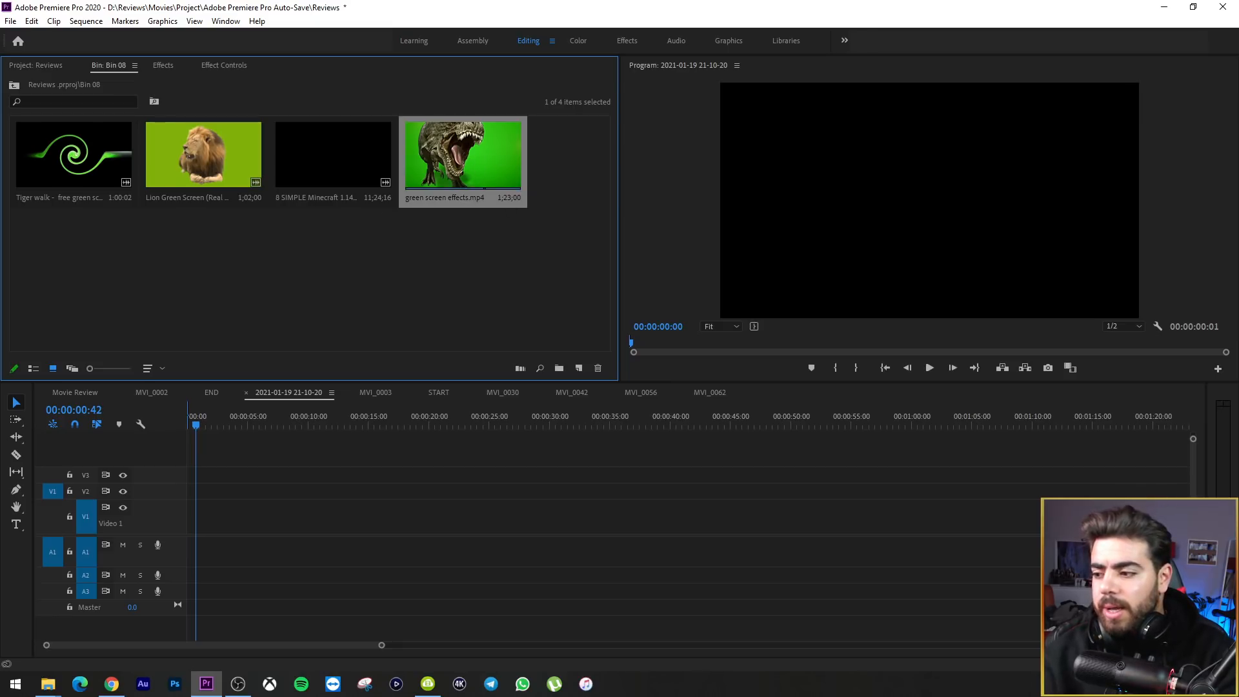
click(238, 683)
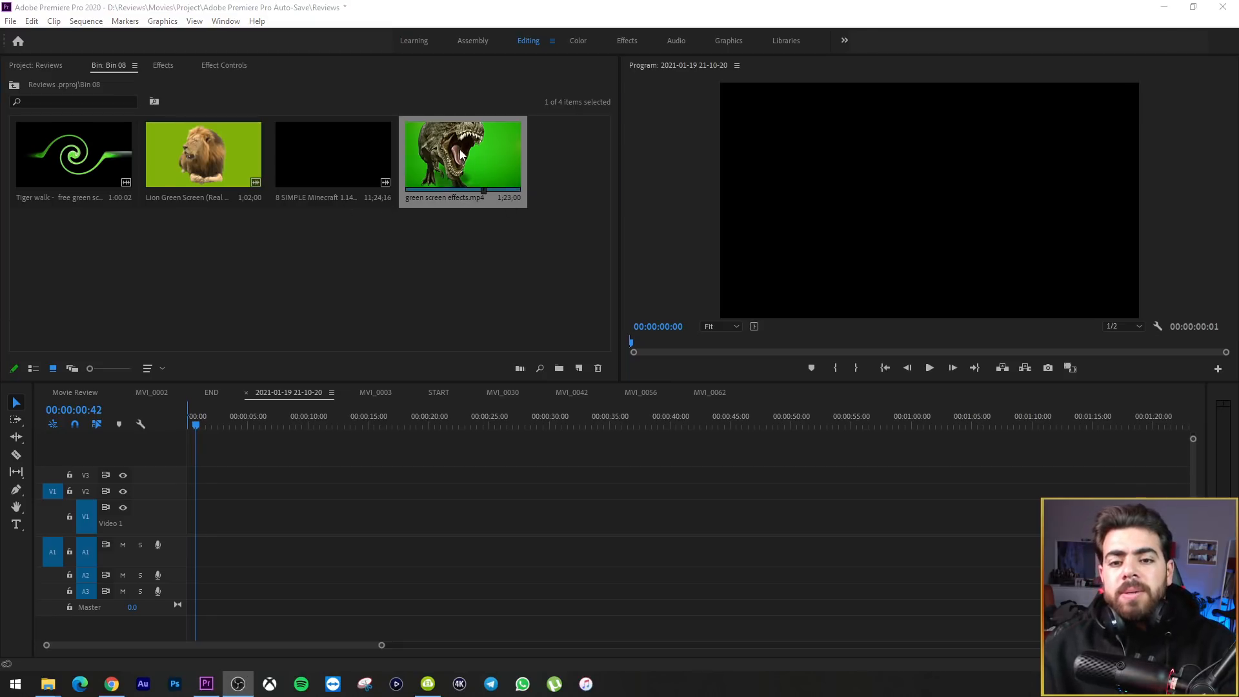
click(179, 539)
scroll(180, 539, down, 1)
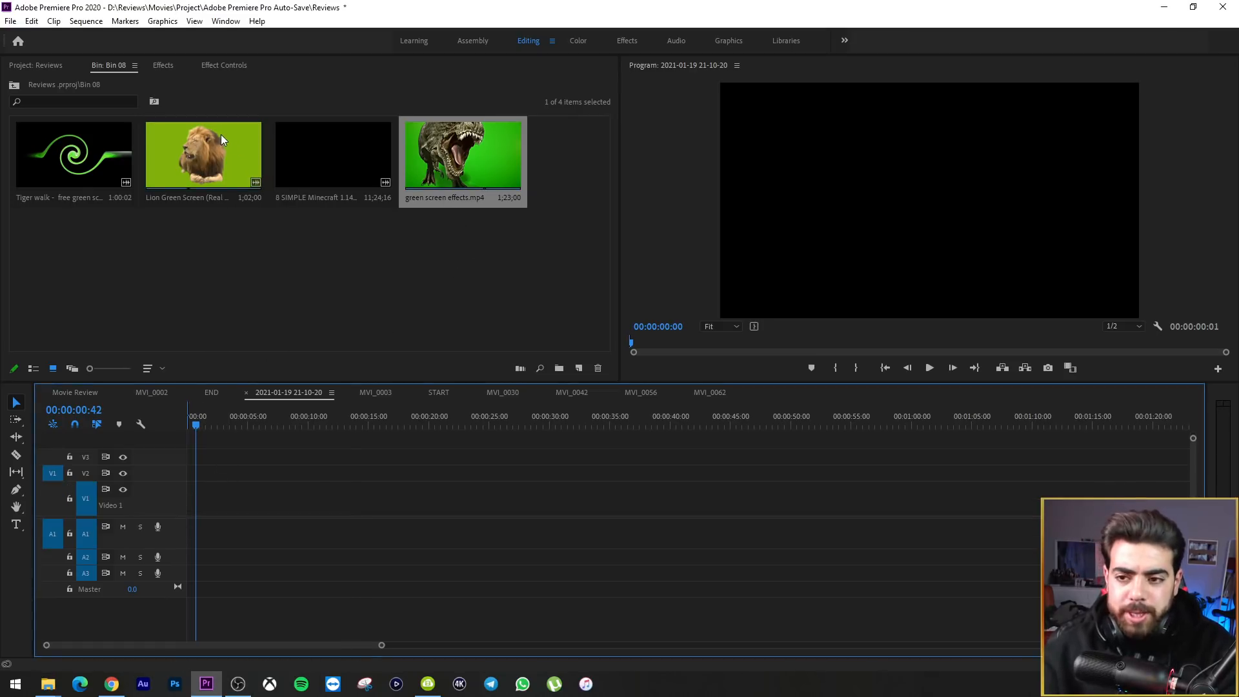
Place the Tiger walk green screen clip at the start of track V1, keeping the existing sequence settings
click(56, 172)
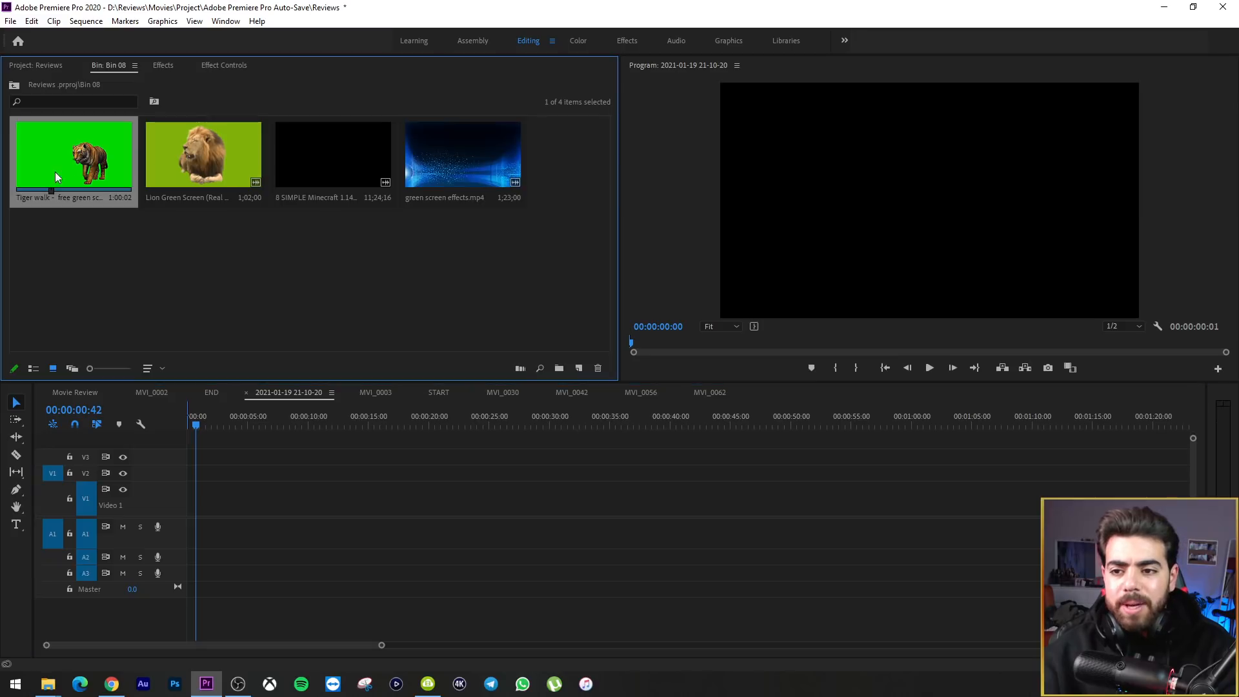
drag(60, 153, 190, 509)
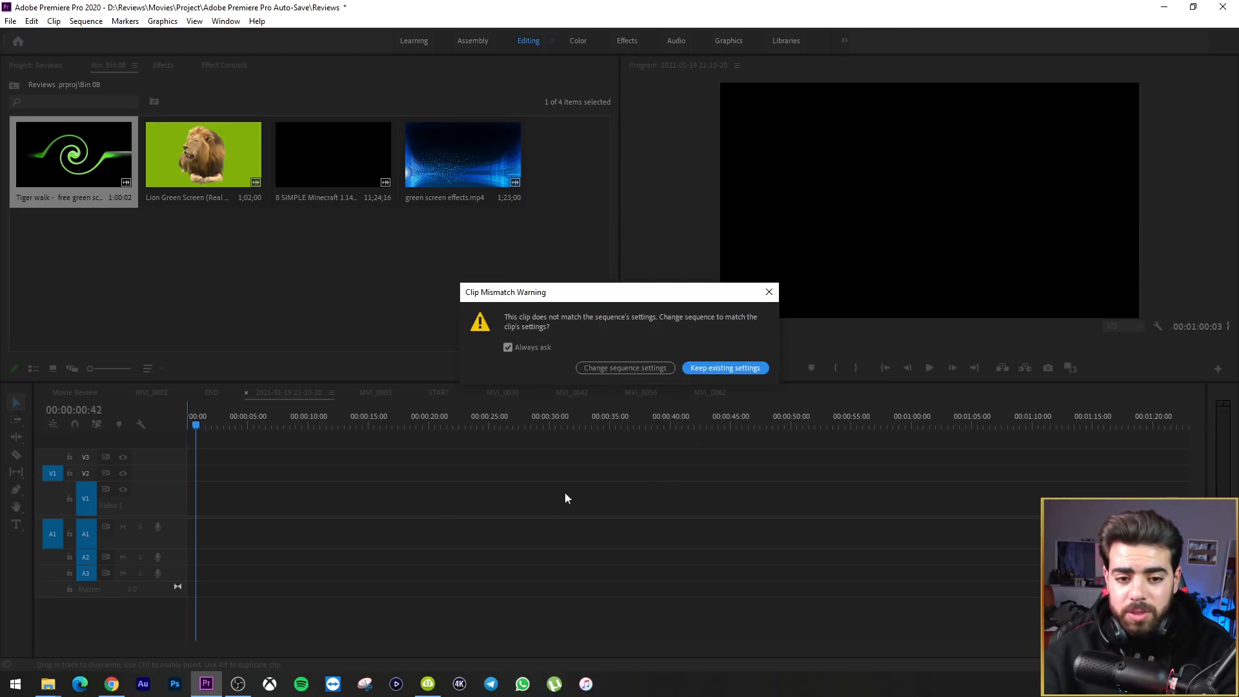
click(710, 368)
Split the tiger clip at 00:00:12:47 and move the second part to the sequence start, overwriting the intro
click(333, 426)
drag(345, 429, 342, 425)
click(345, 497)
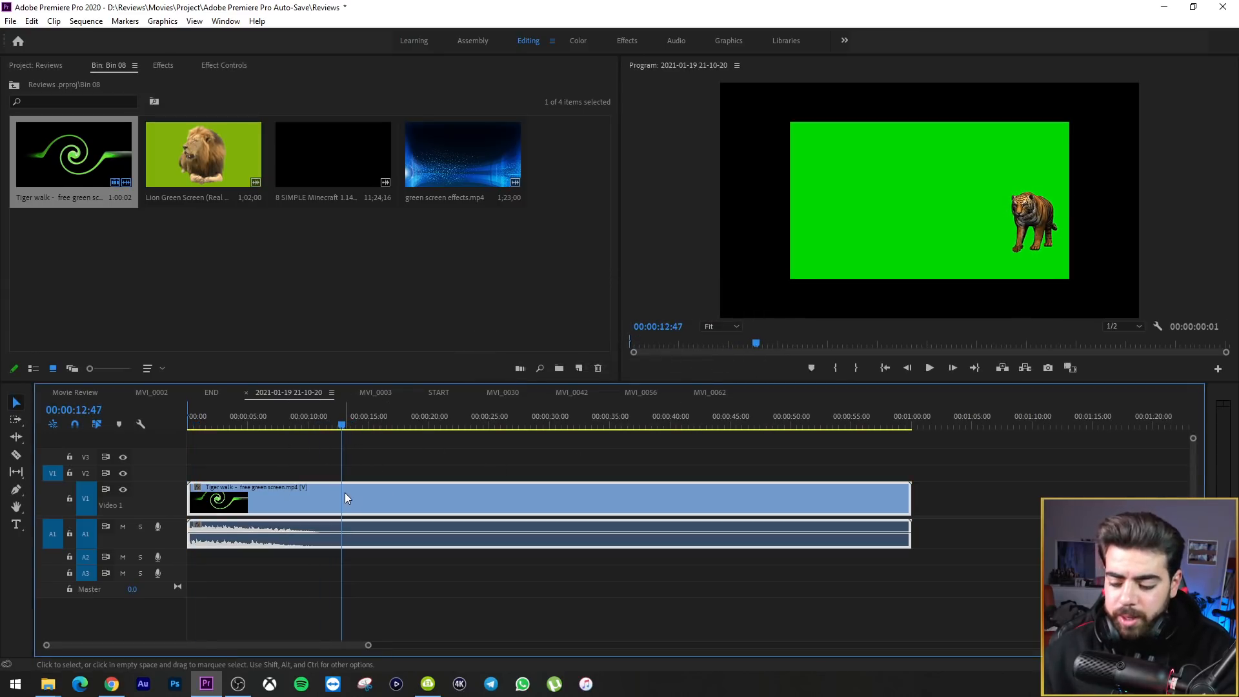
key(c)
click(343, 497)
key(v)
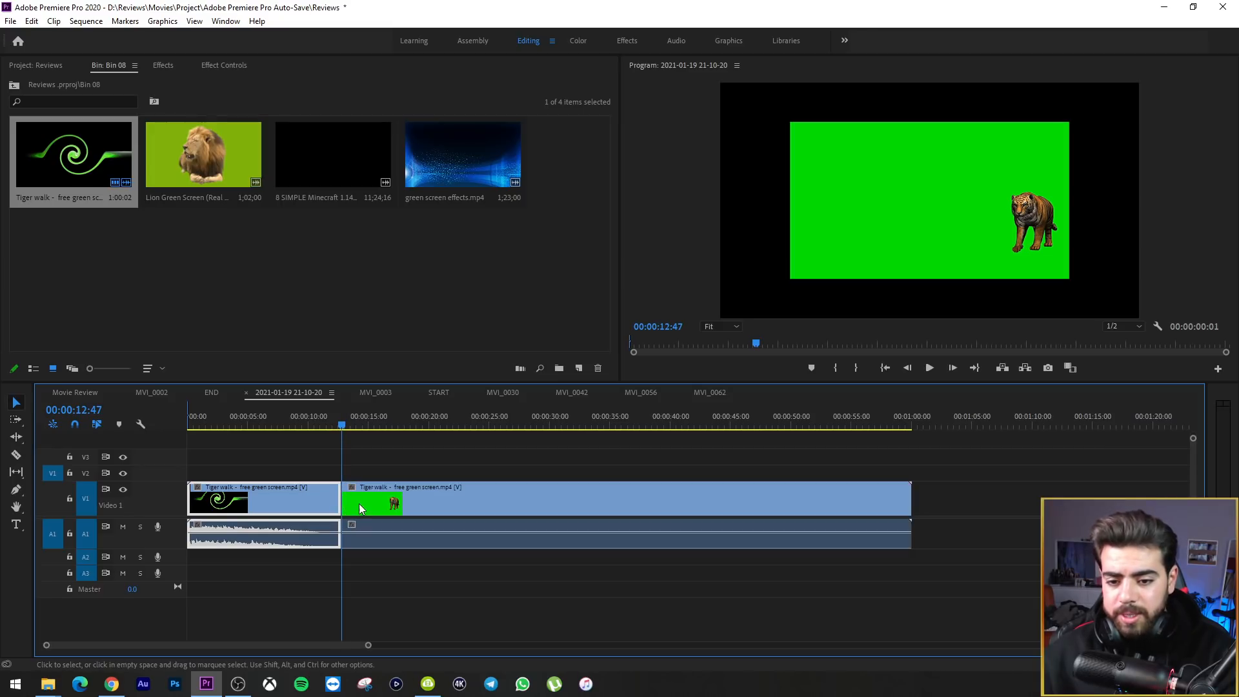
drag(359, 510, 177, 501)
Split the tiger clip at 00:00:10:58 and move the remaining part away to about 26 seconds
drag(219, 427, 322, 456)
key(c)
click(321, 500)
key(v)
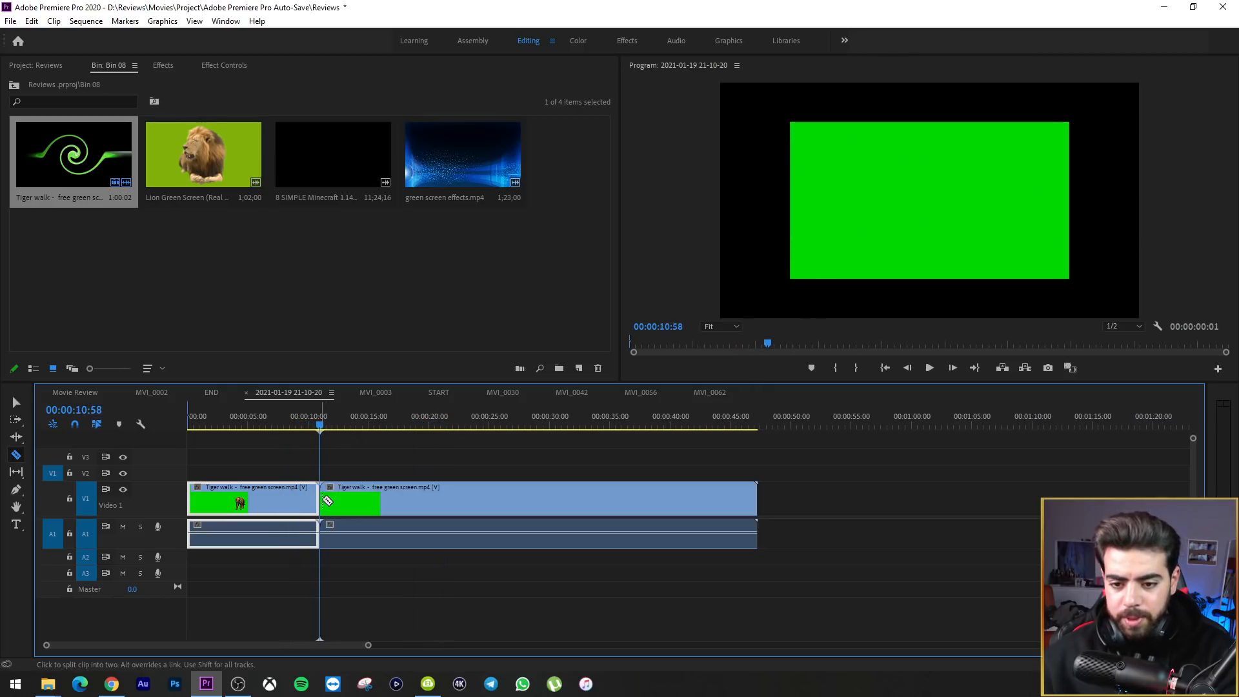
drag(388, 501, 570, 502)
Make track V1 taller and track A1 shorter around the trimmed tiger clip
drag(221, 423, 177, 424)
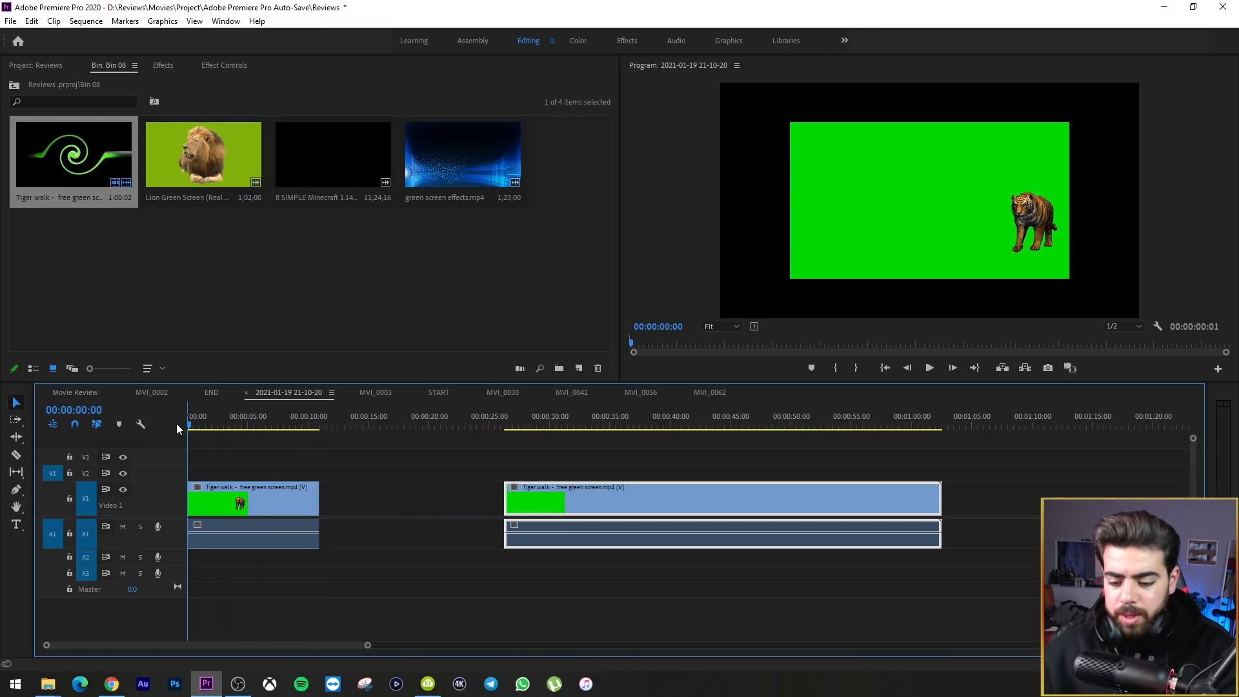
key(equal)
key(equal)
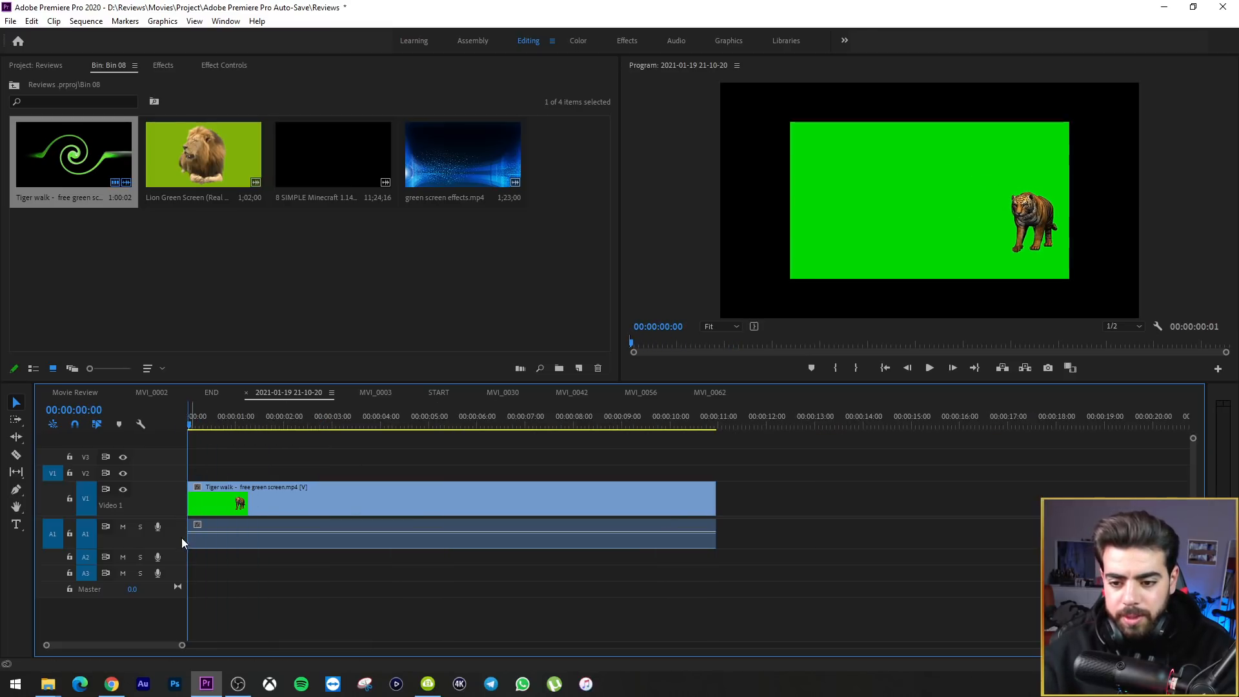
drag(176, 548, 176, 527)
drag(198, 423, 231, 423)
drag(174, 481, 180, 464)
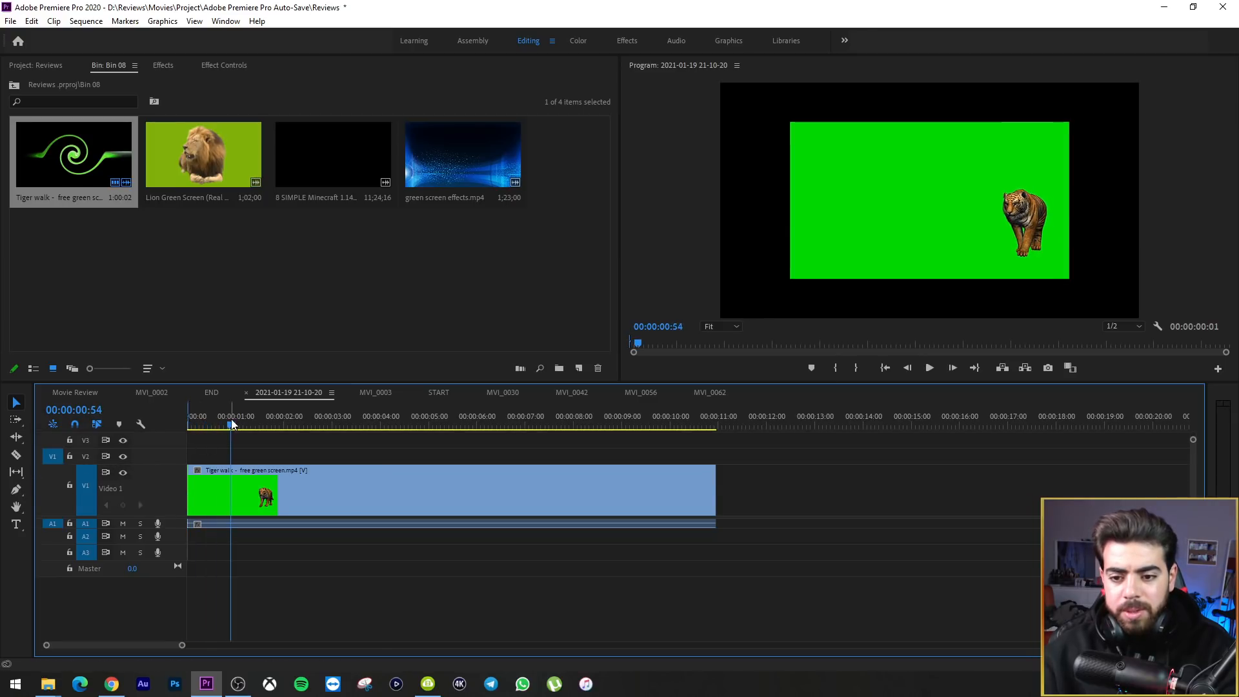
Scrub through the trimmed tiger clip and show its effect controls
drag(233, 423, 290, 423)
click(374, 501)
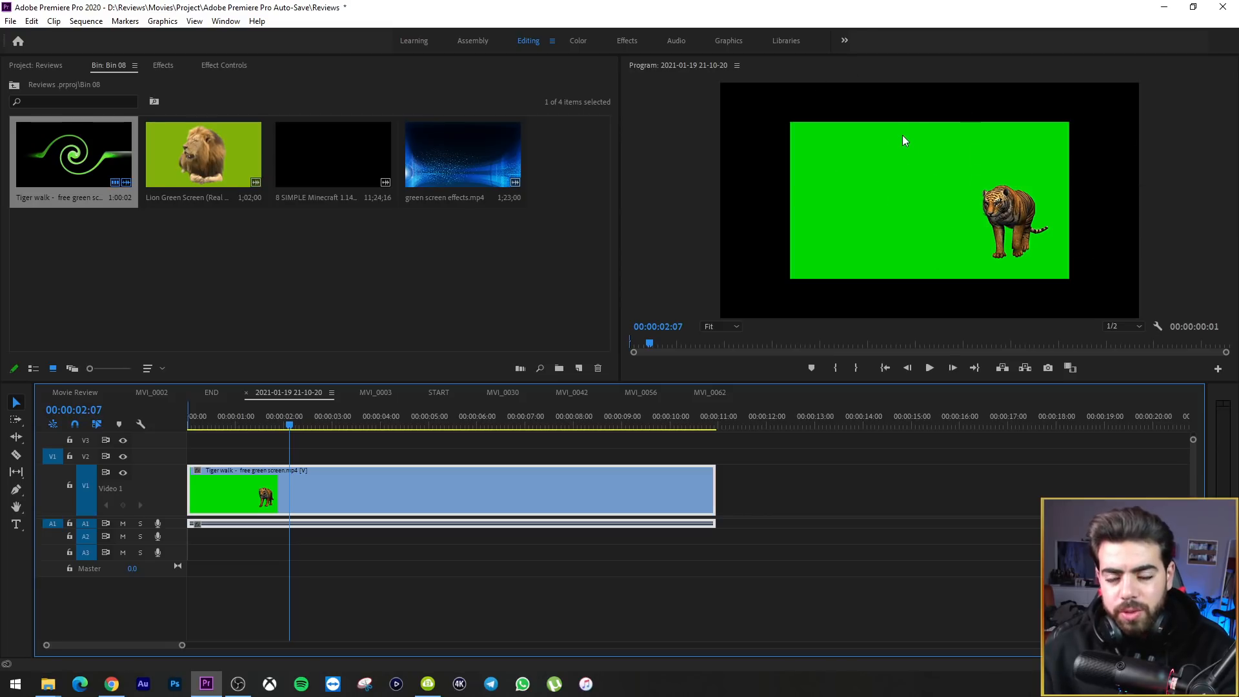
drag(674, 422, 119, 428)
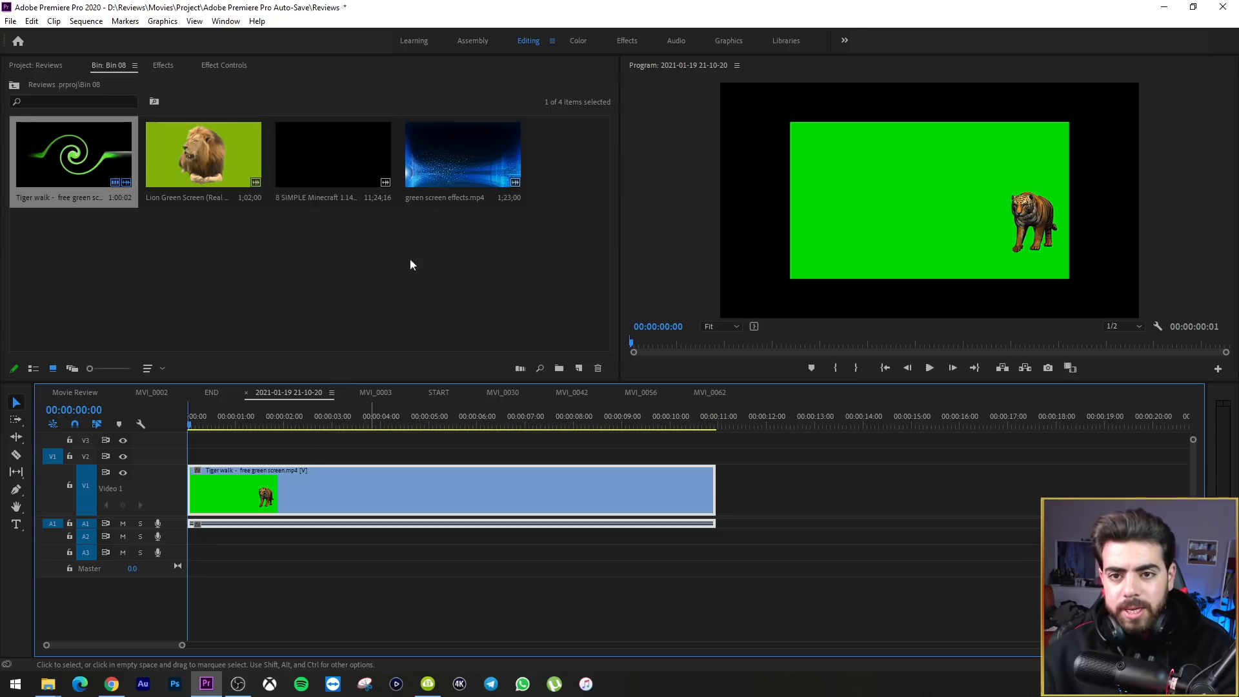
click(163, 65)
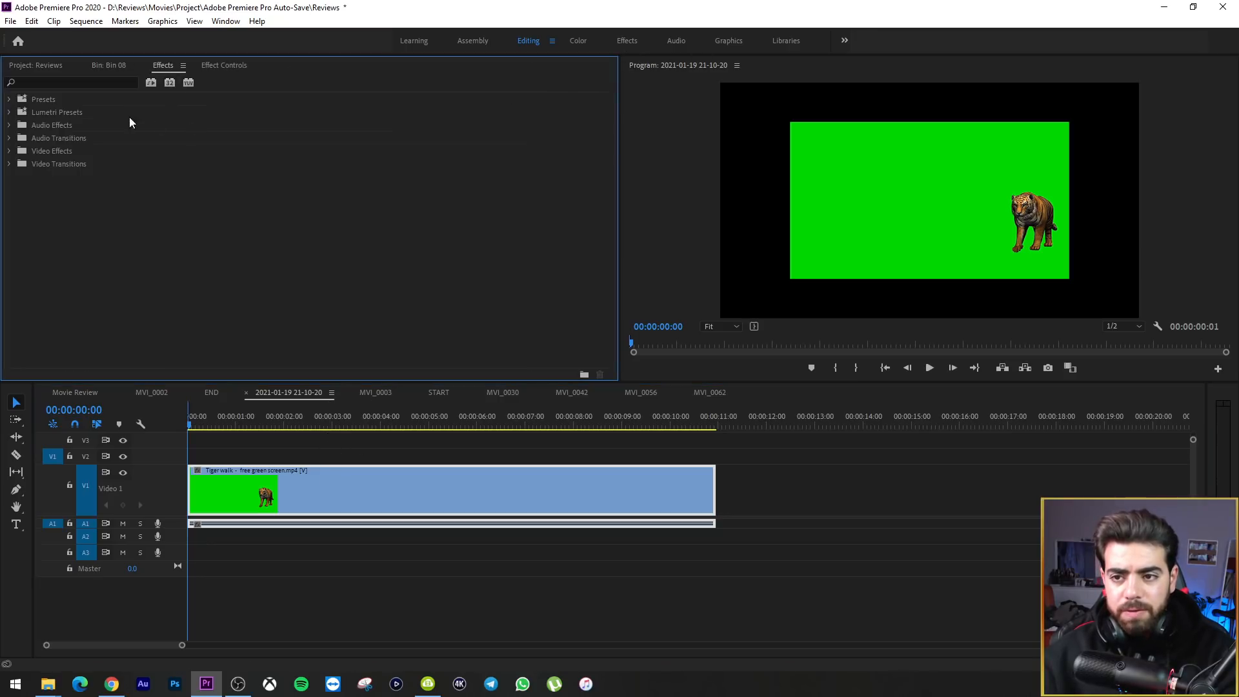
click(240, 67)
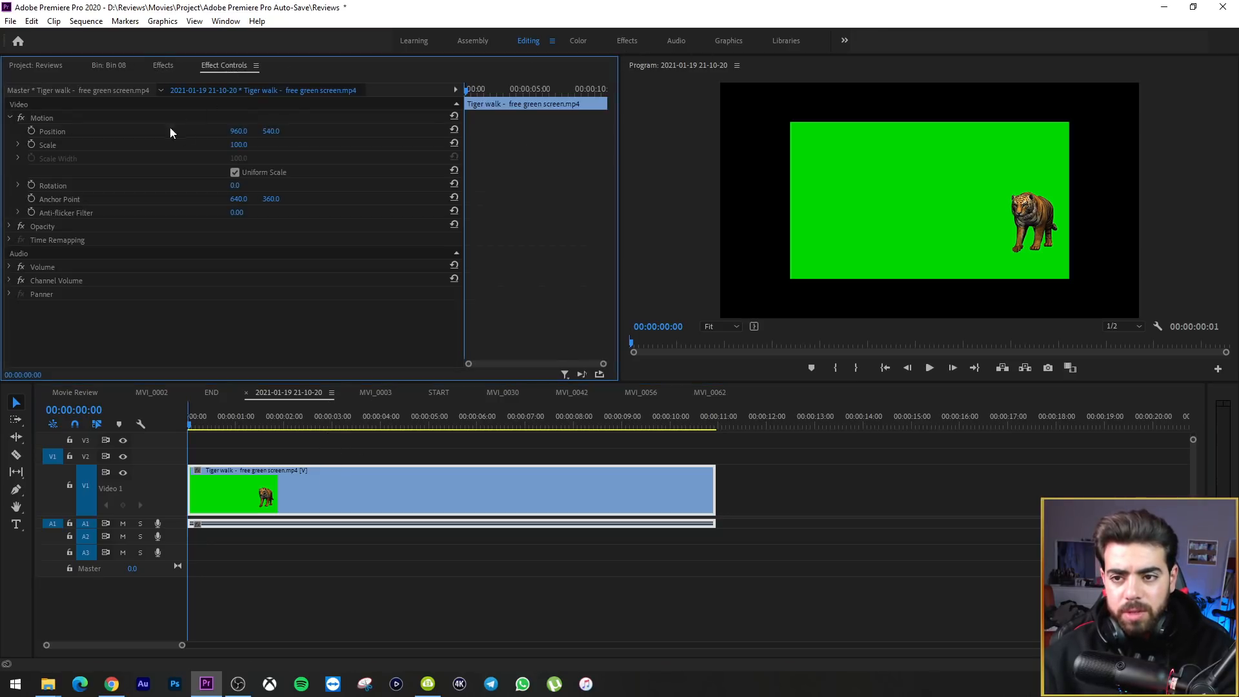
Scale the tiger clip to the frame size and return the playhead to the sequence start
click(323, 483)
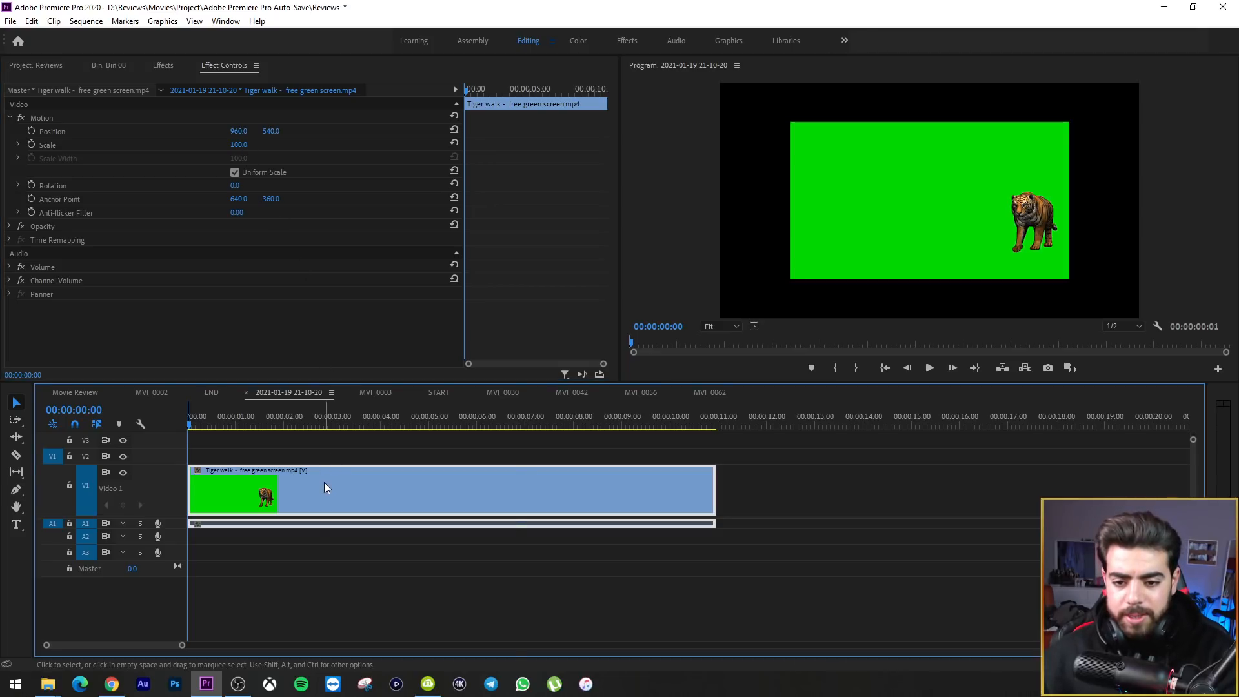
right_click(324, 482)
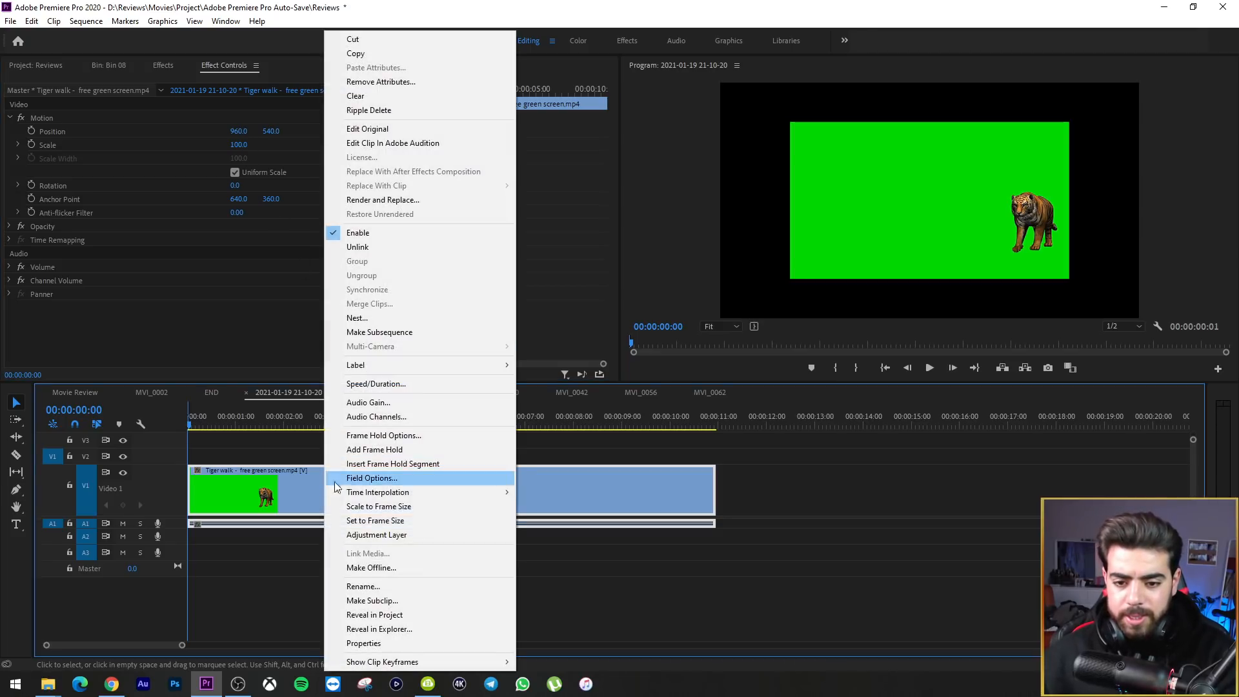
click(416, 508)
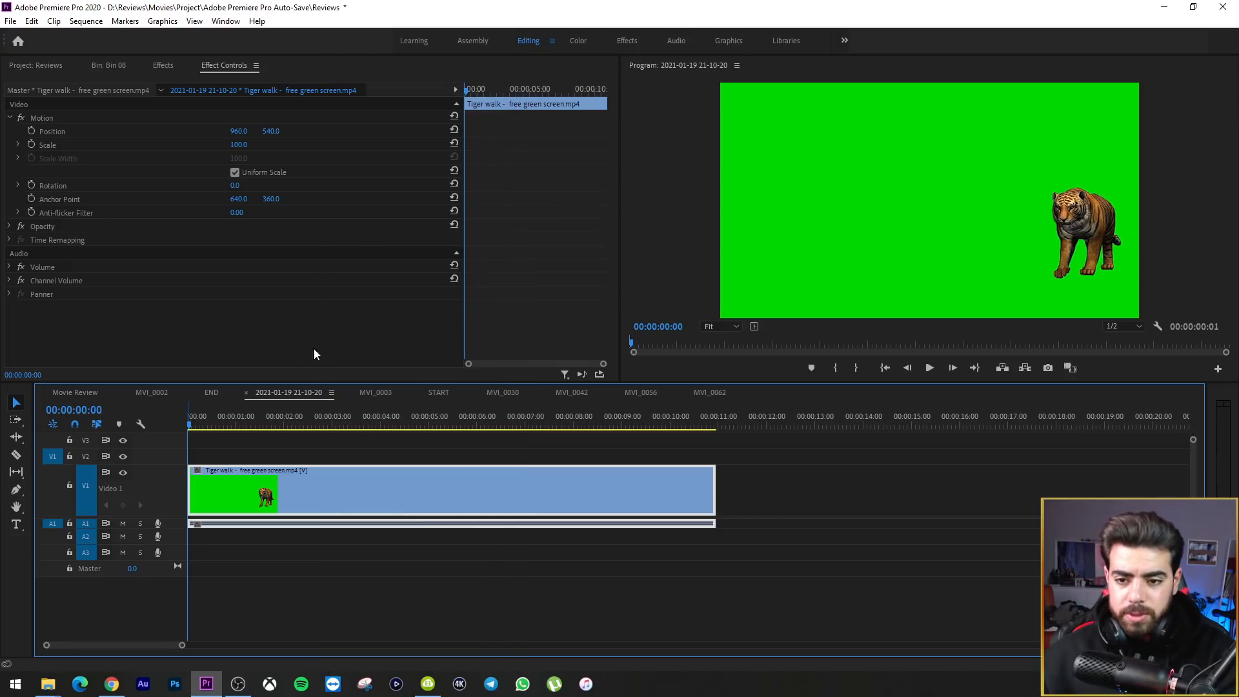
drag(219, 423, 88, 438)
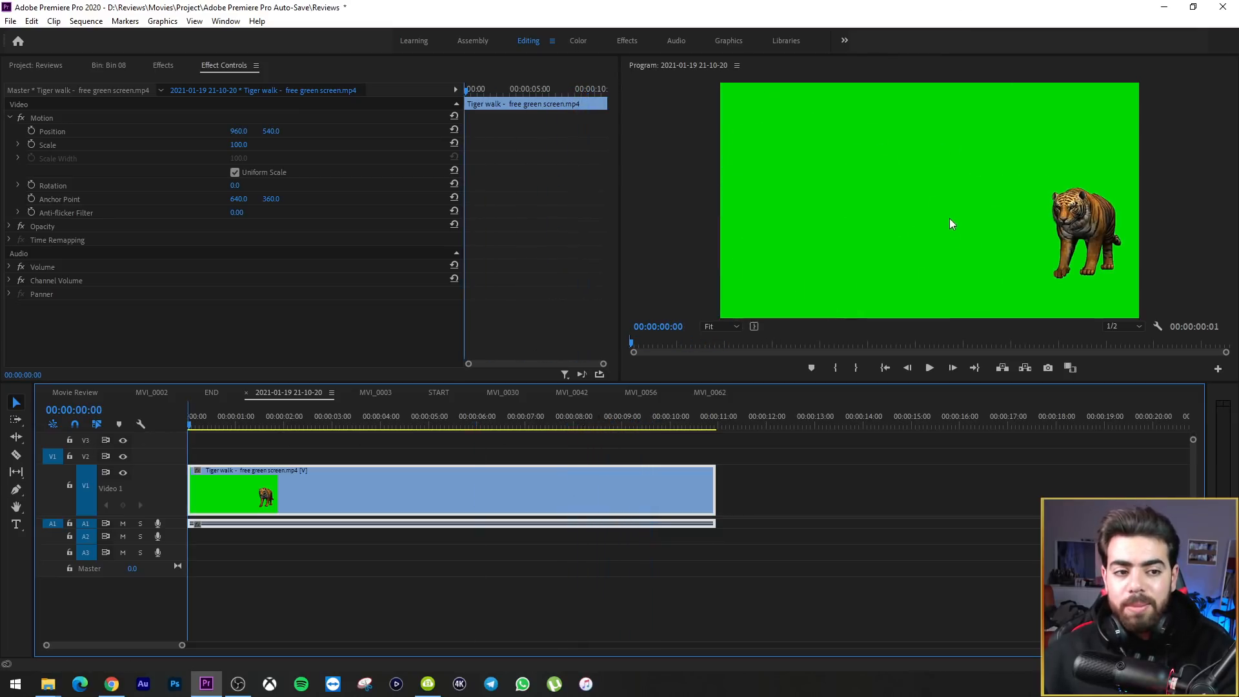
Unlink the tiger clip's audio from its video and delete the audio
right_click(261, 494)
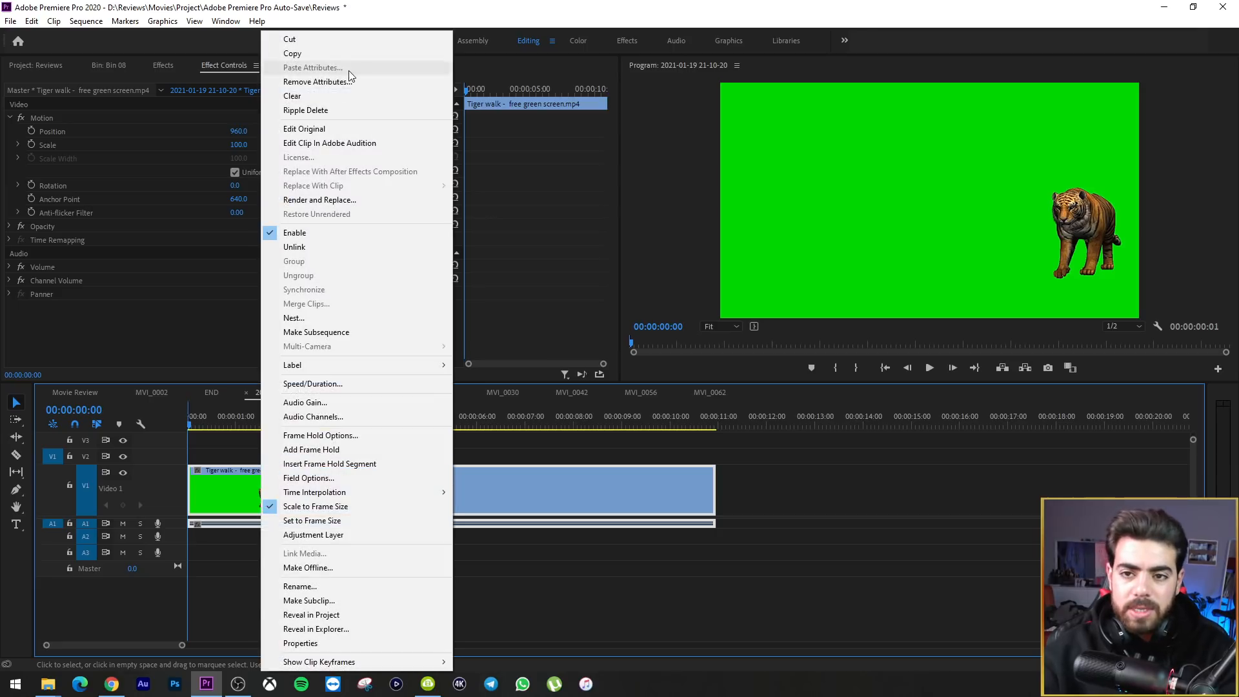
right_click(512, 491)
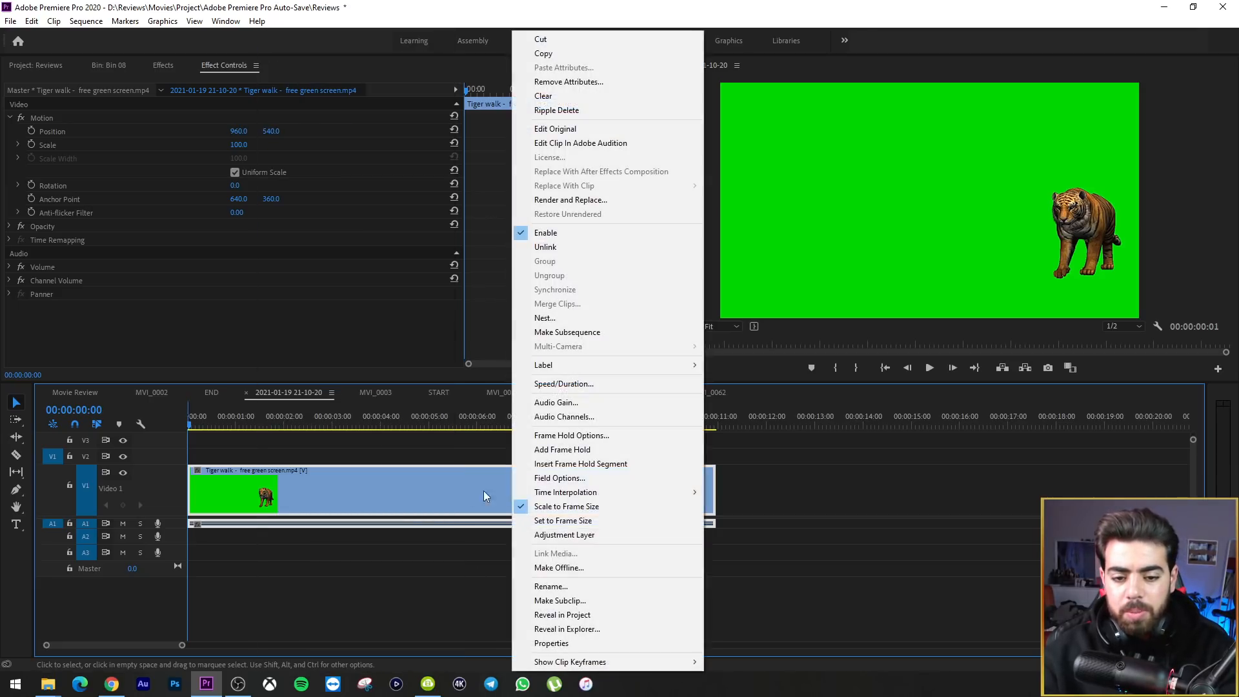
click(402, 498)
click(339, 538)
click(298, 506)
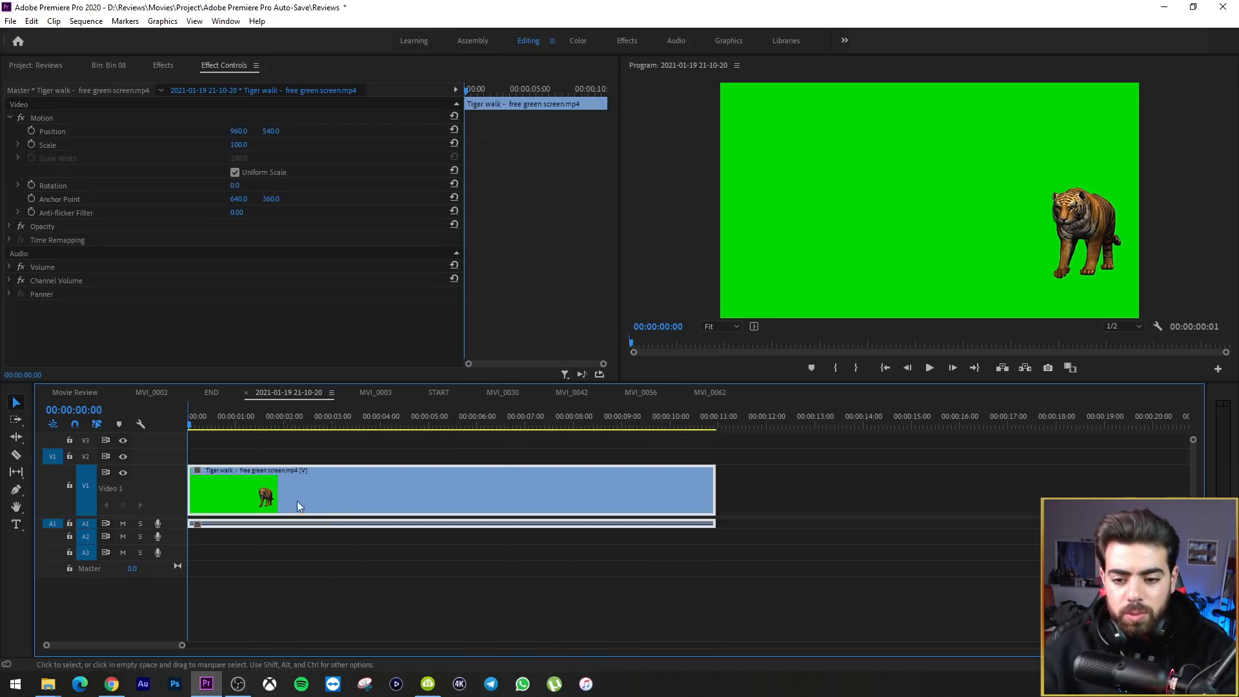
right_click(330, 497)
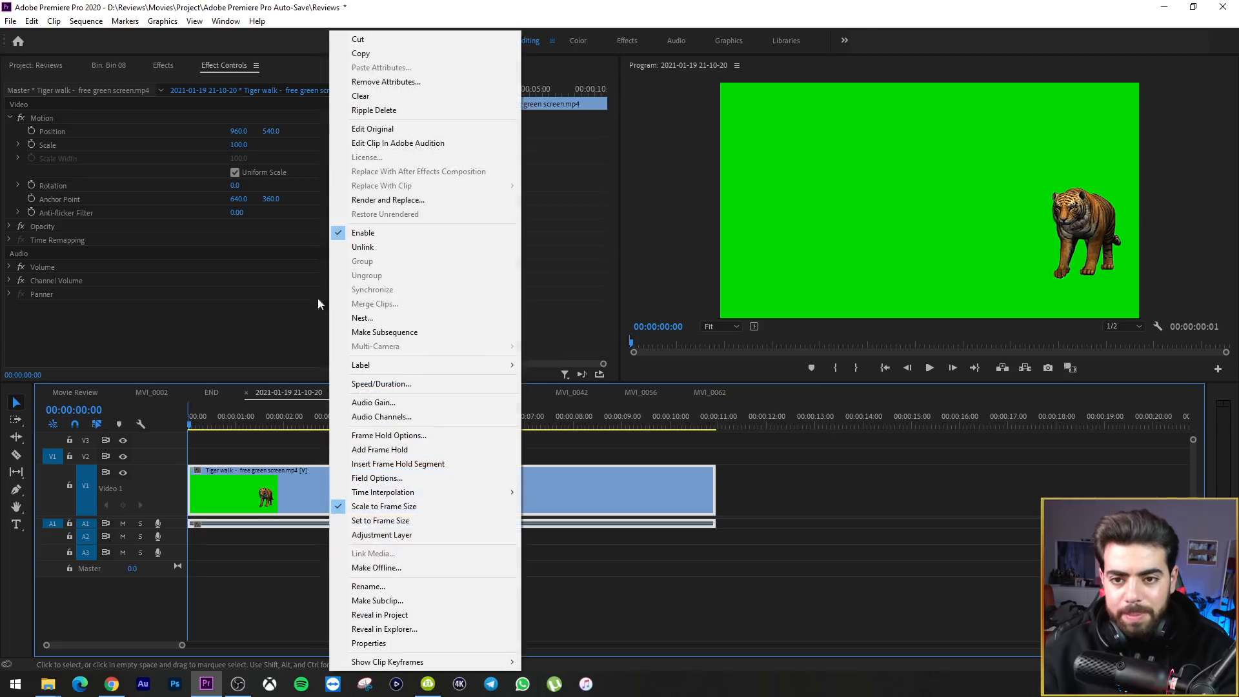
click(374, 249)
click(277, 524)
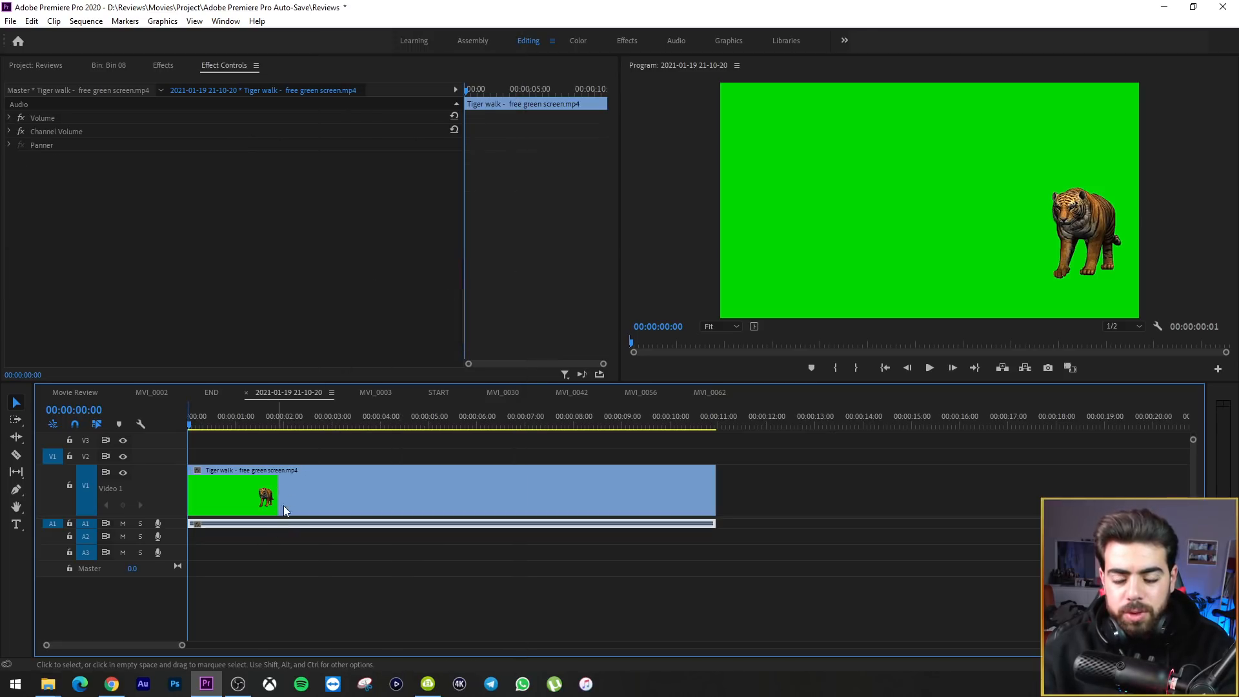
key(Delete)
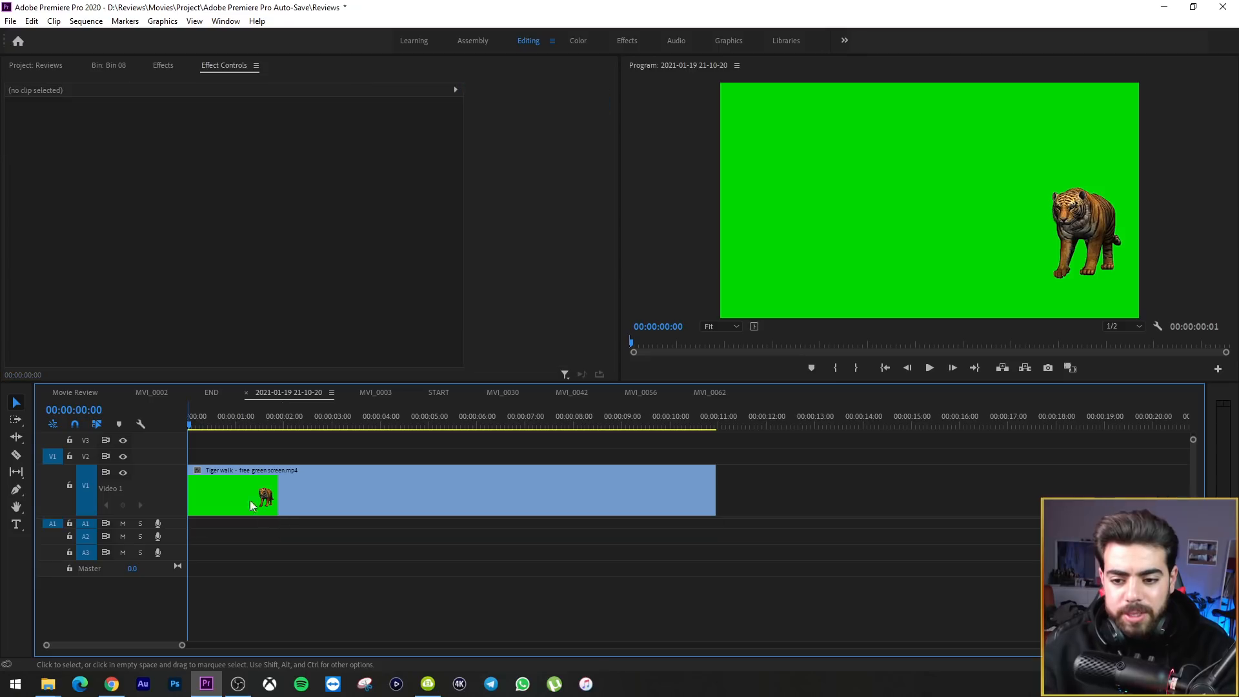
Select the tiger clip, move the playhead to about 00:00:01:05 and expand the Keying group of the video effects
click(258, 472)
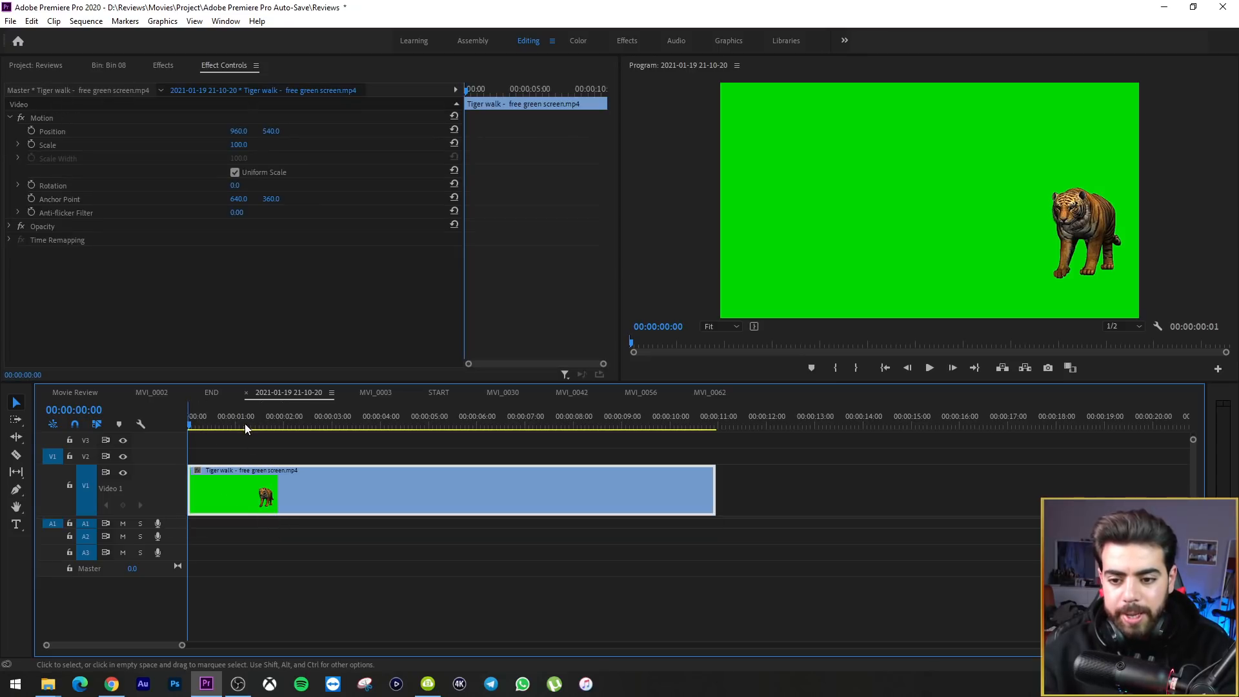
drag(217, 421, 242, 421)
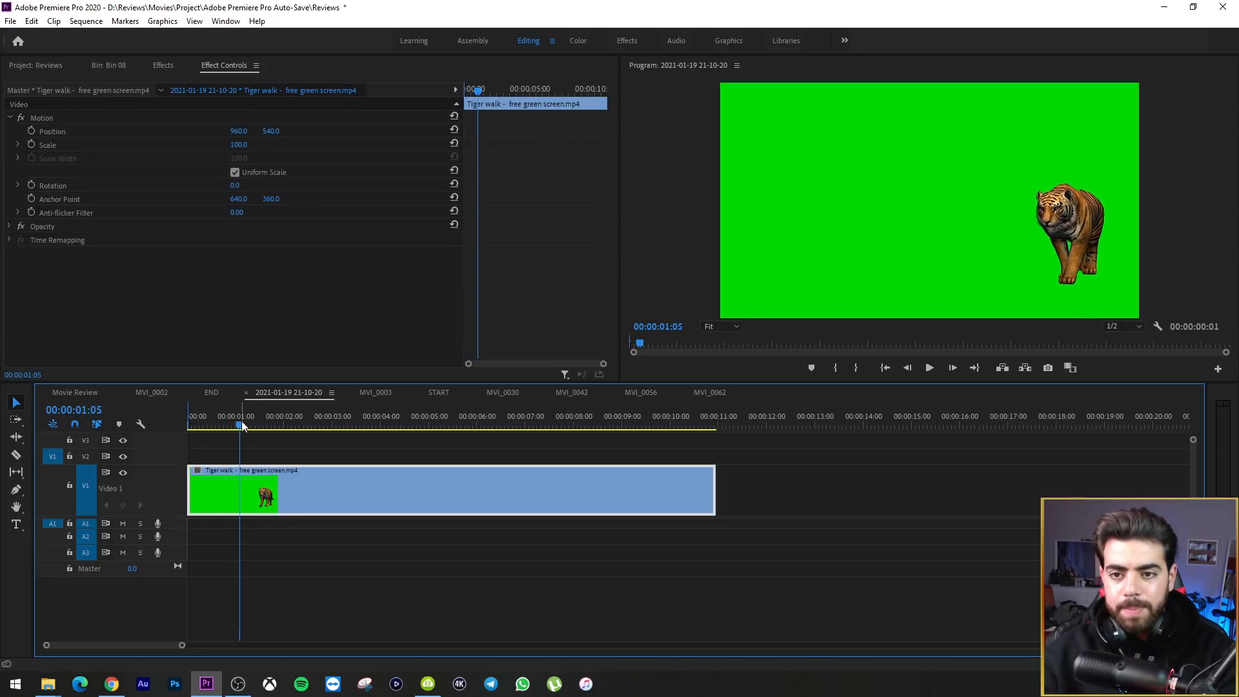
click(163, 66)
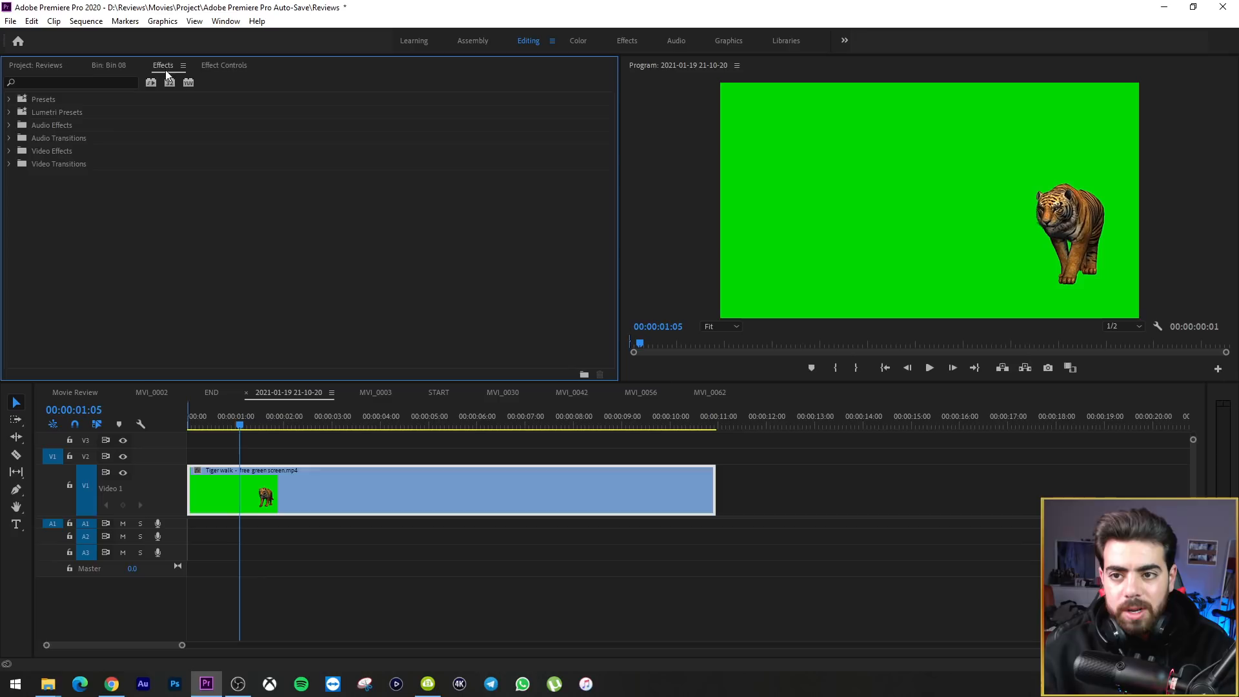
click(9, 152)
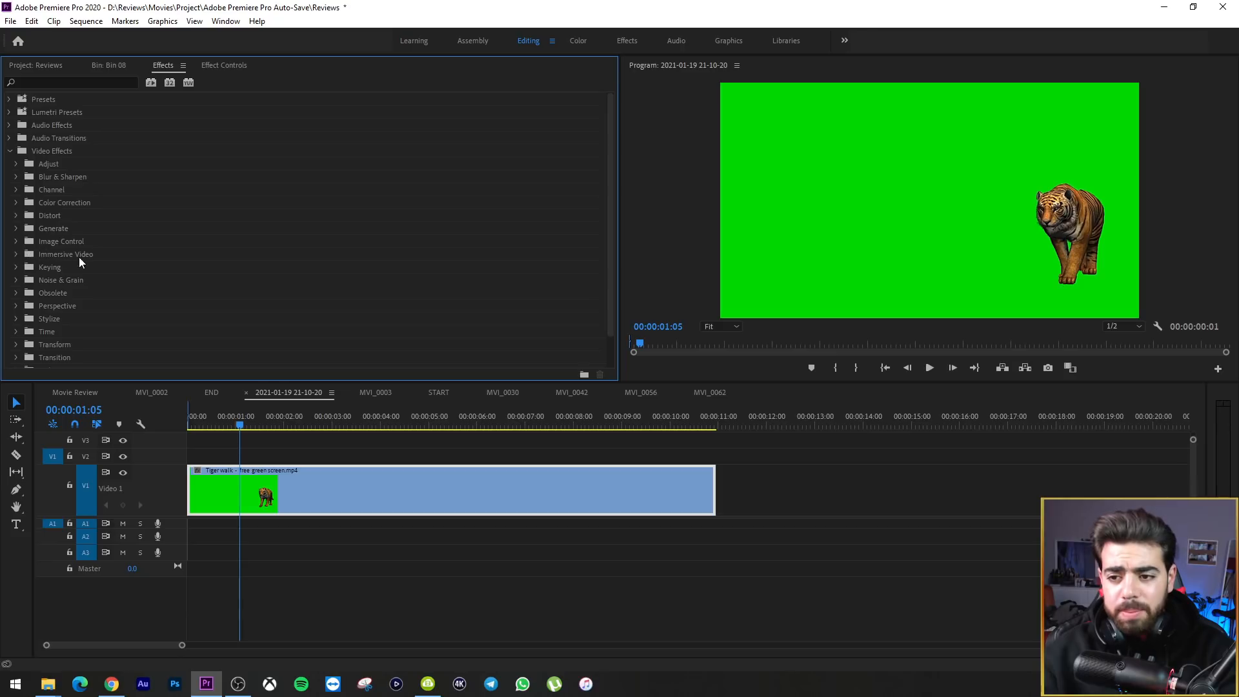
click(17, 267)
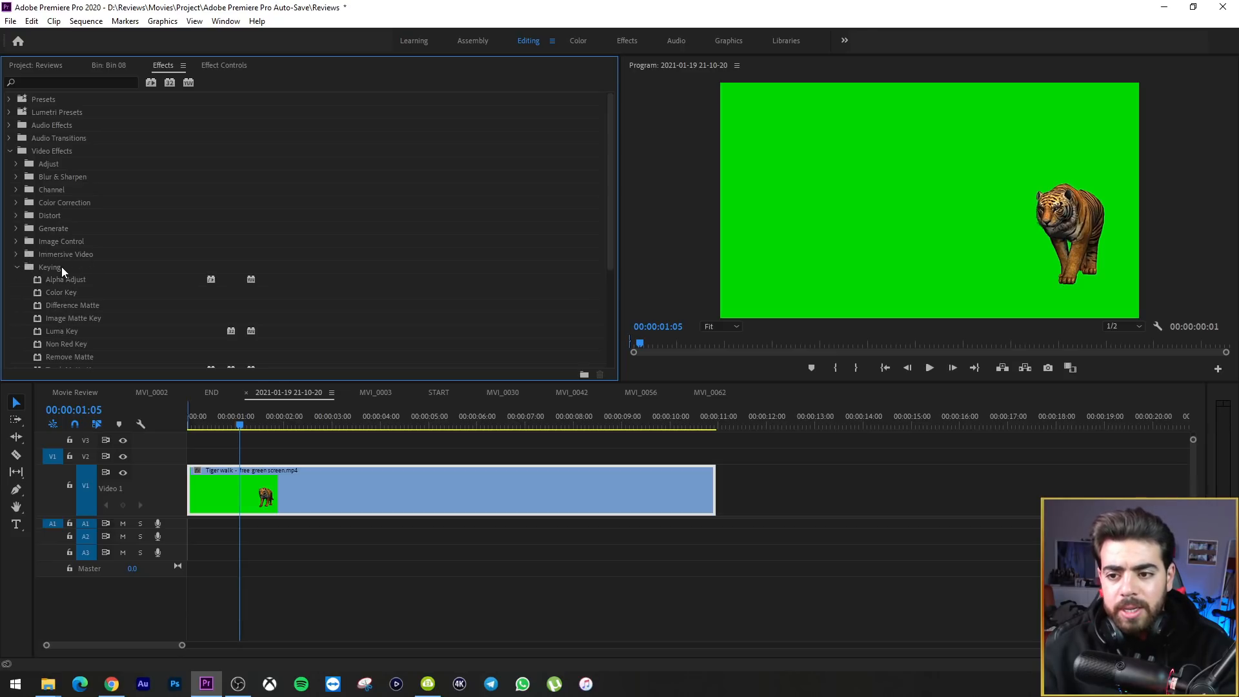
click(52, 266)
scroll(118, 312, down, 2)
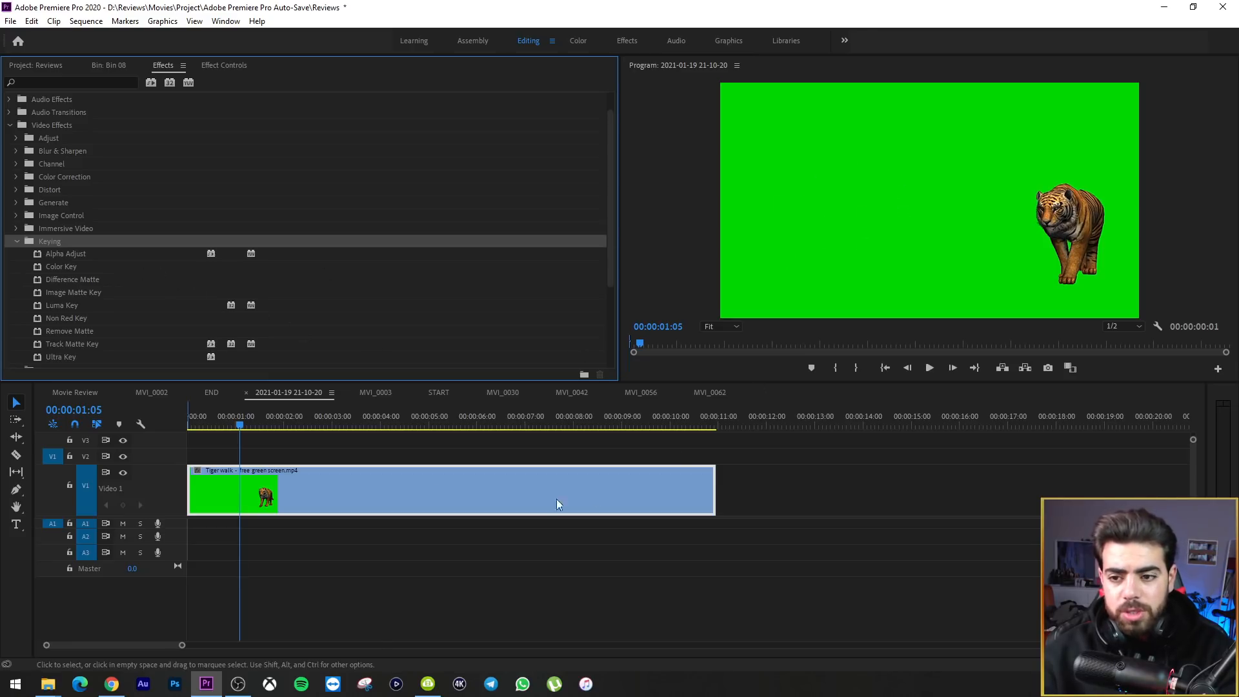
Apply the Color Key effect to the tiger clip on track V1 and show its settings
click(61, 263)
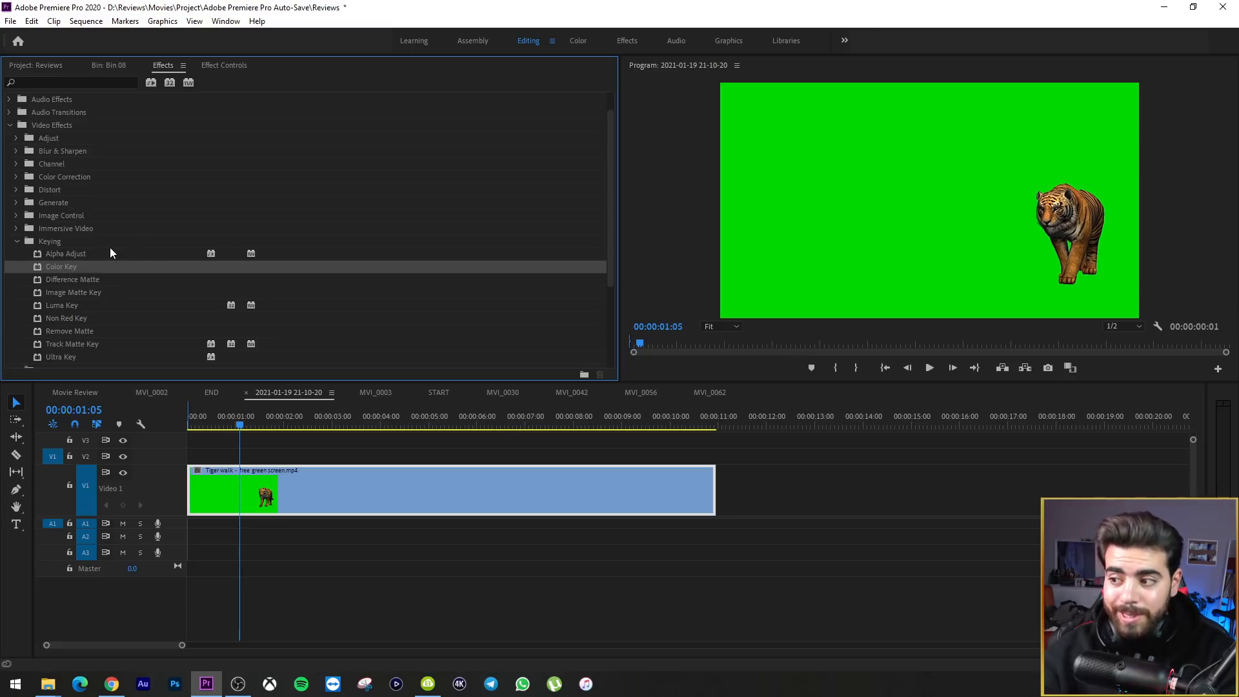
drag(67, 269, 340, 488)
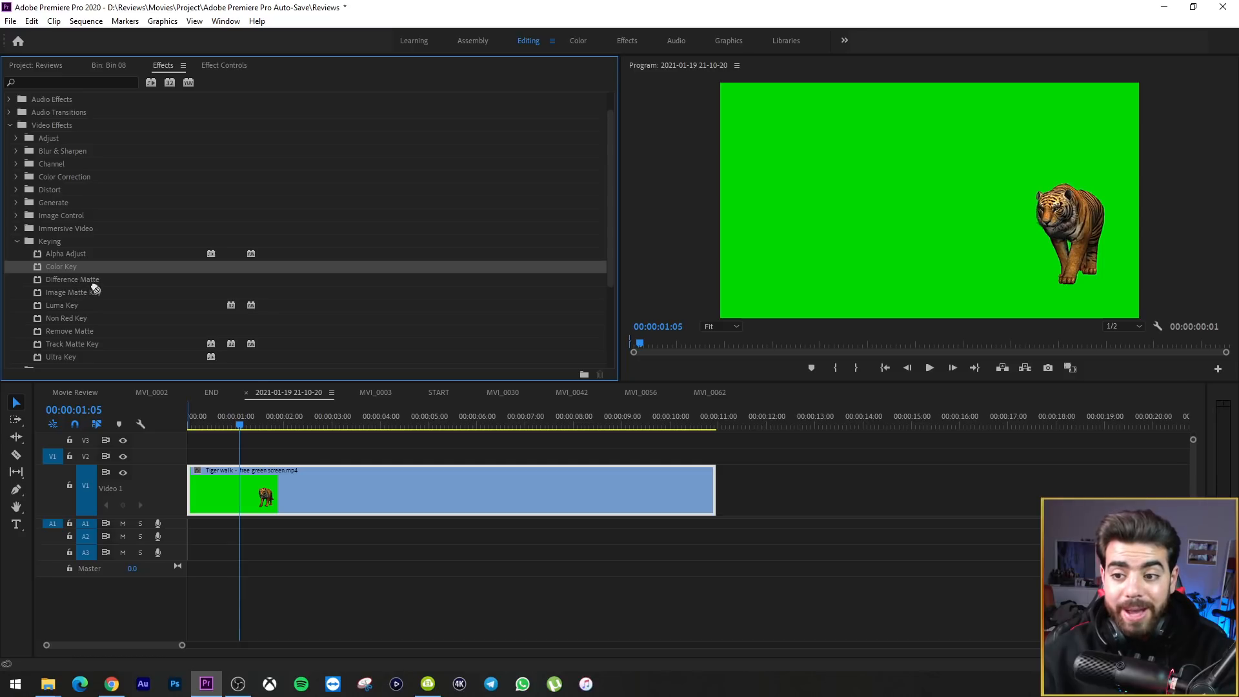
drag(74, 267, 261, 485)
click(283, 485)
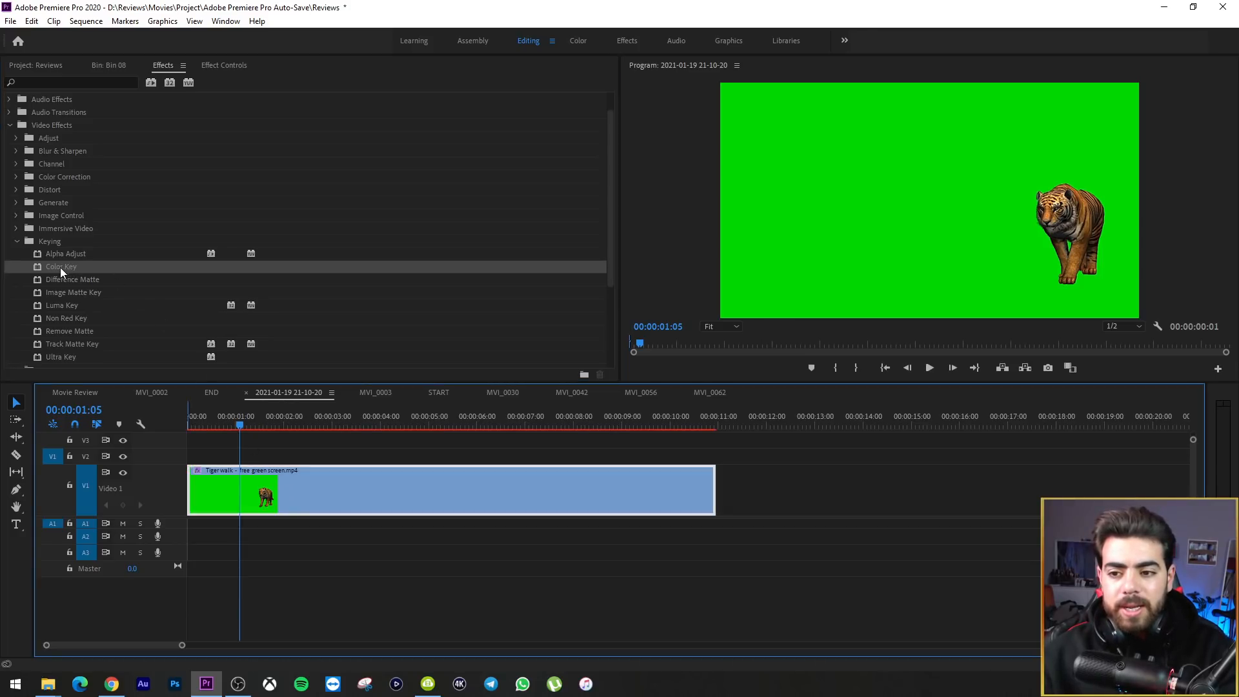
drag(60, 267, 268, 496)
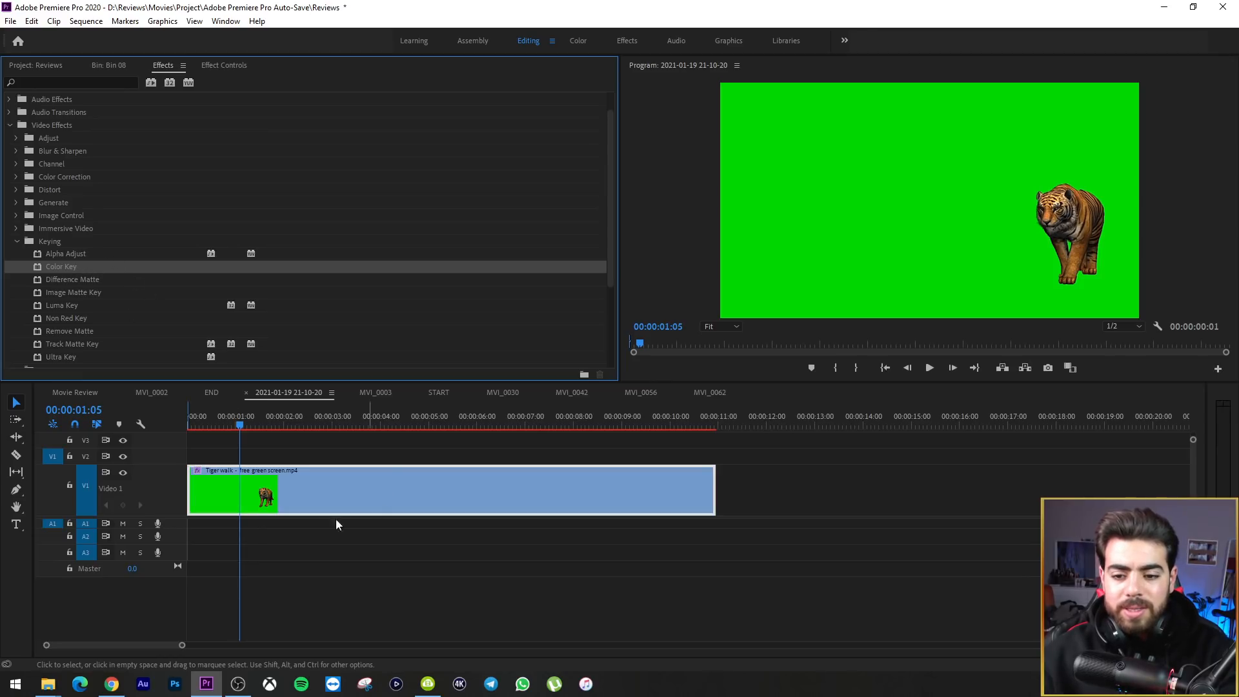
click(289, 494)
drag(288, 427, 348, 455)
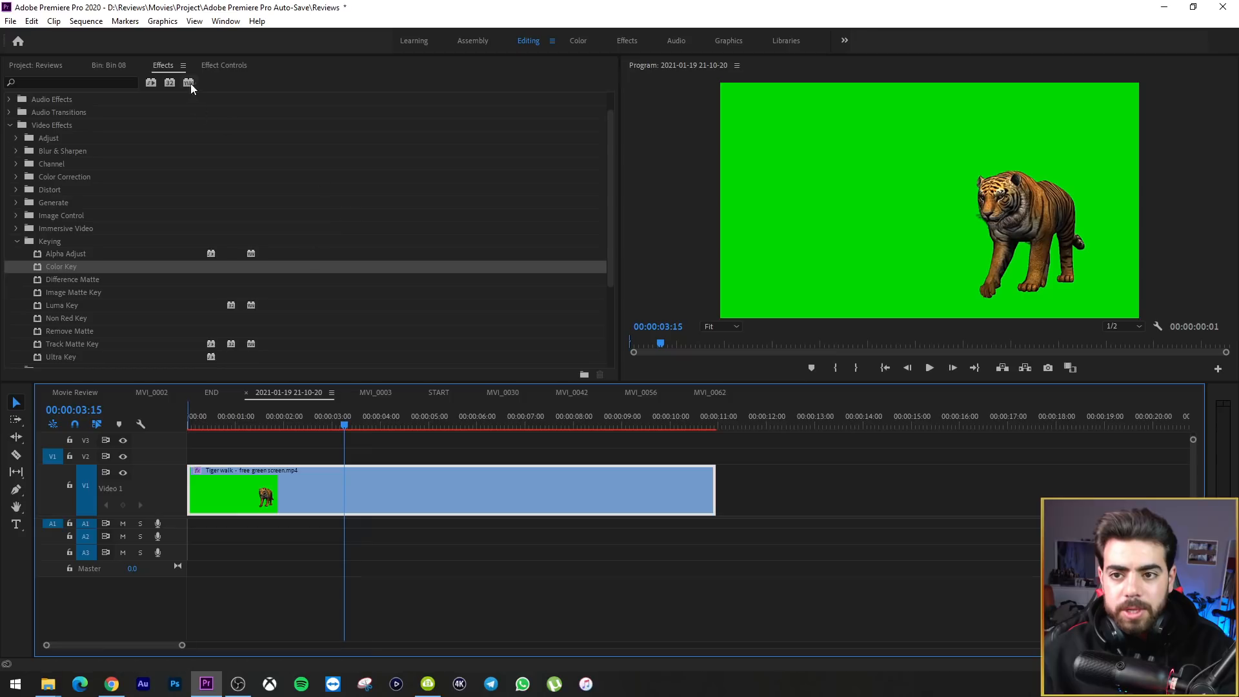
click(225, 64)
click(48, 254)
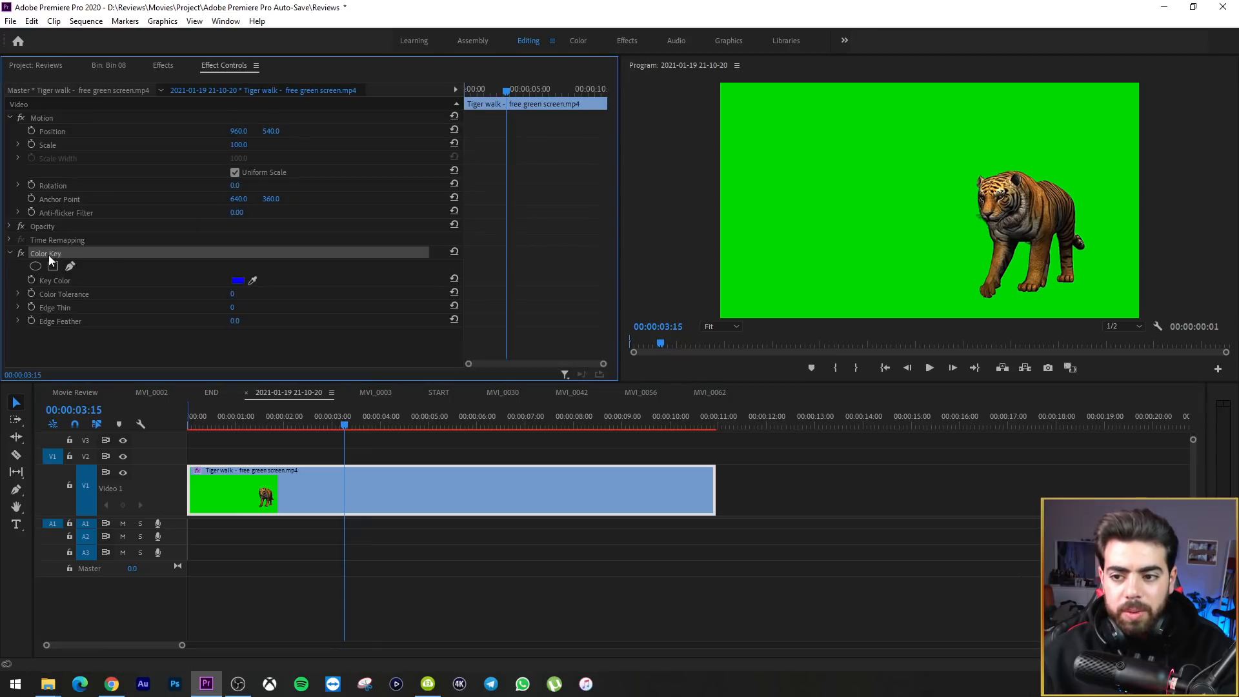
click(400, 494)
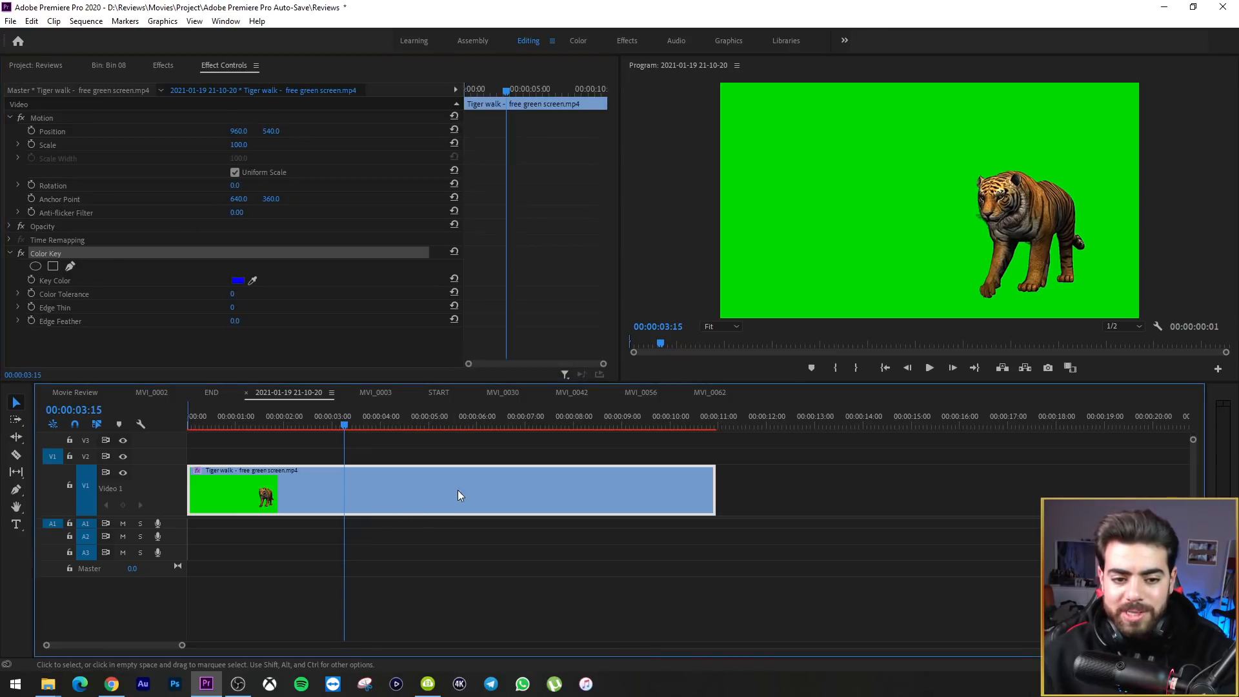
scroll(444, 436, down, 4)
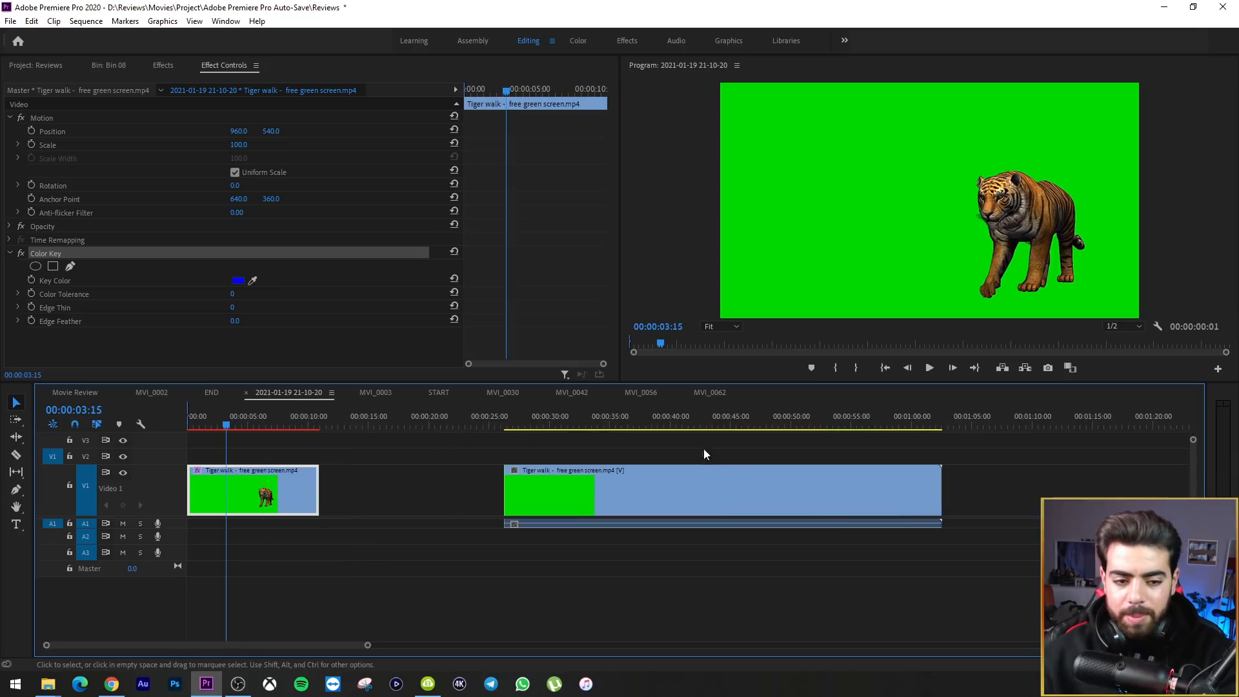
click(543, 420)
click(208, 421)
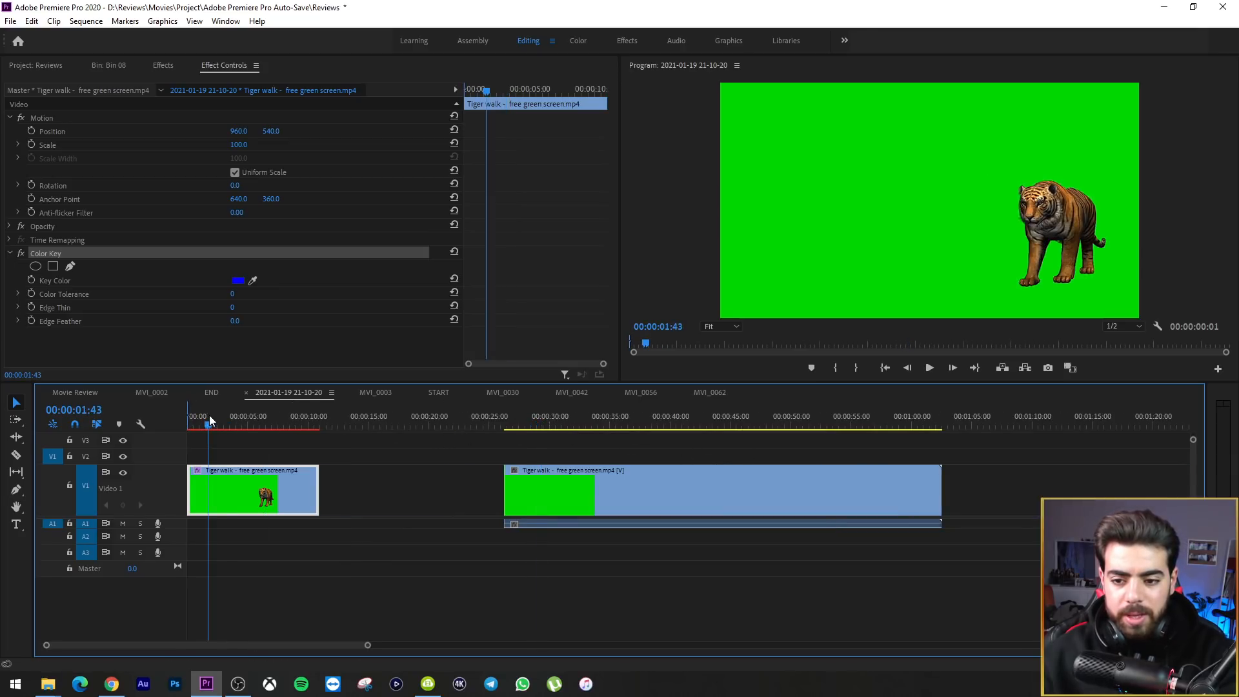
scroll(467, 461, up, 4)
Move the playhead to about 00:00:05:05 and sample the green background as the Color Key's key color
drag(412, 419, 435, 431)
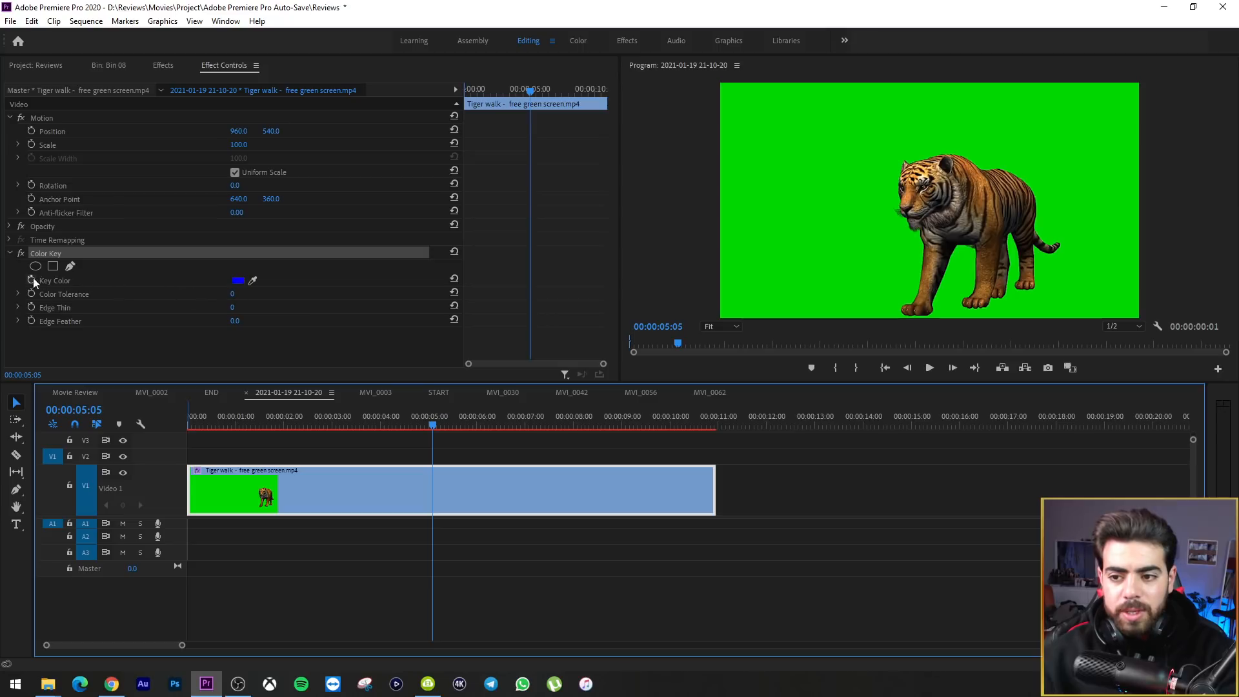
click(9, 119)
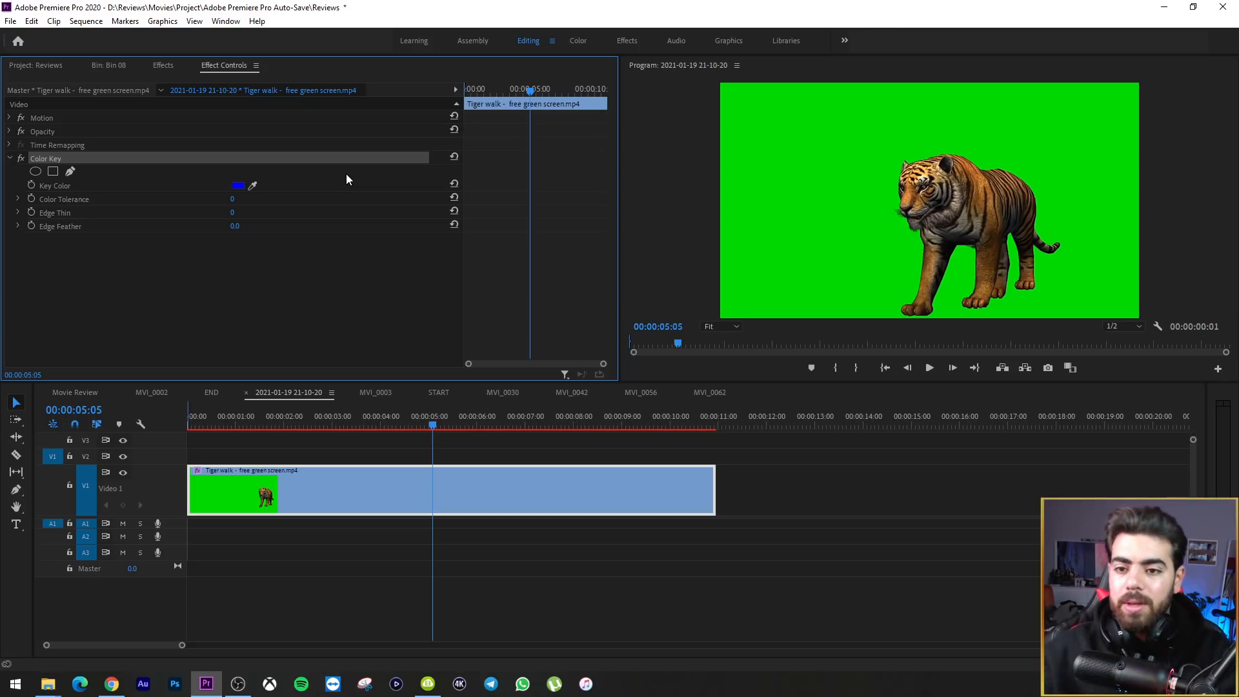
click(253, 186)
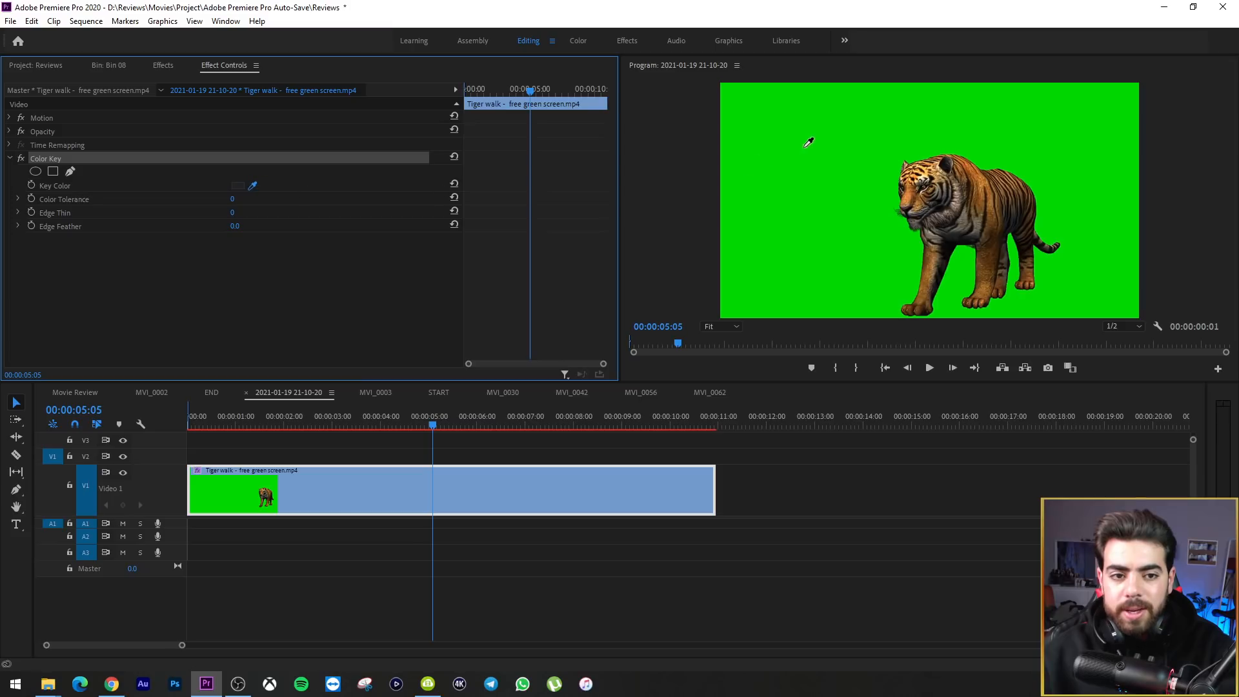
click(806, 146)
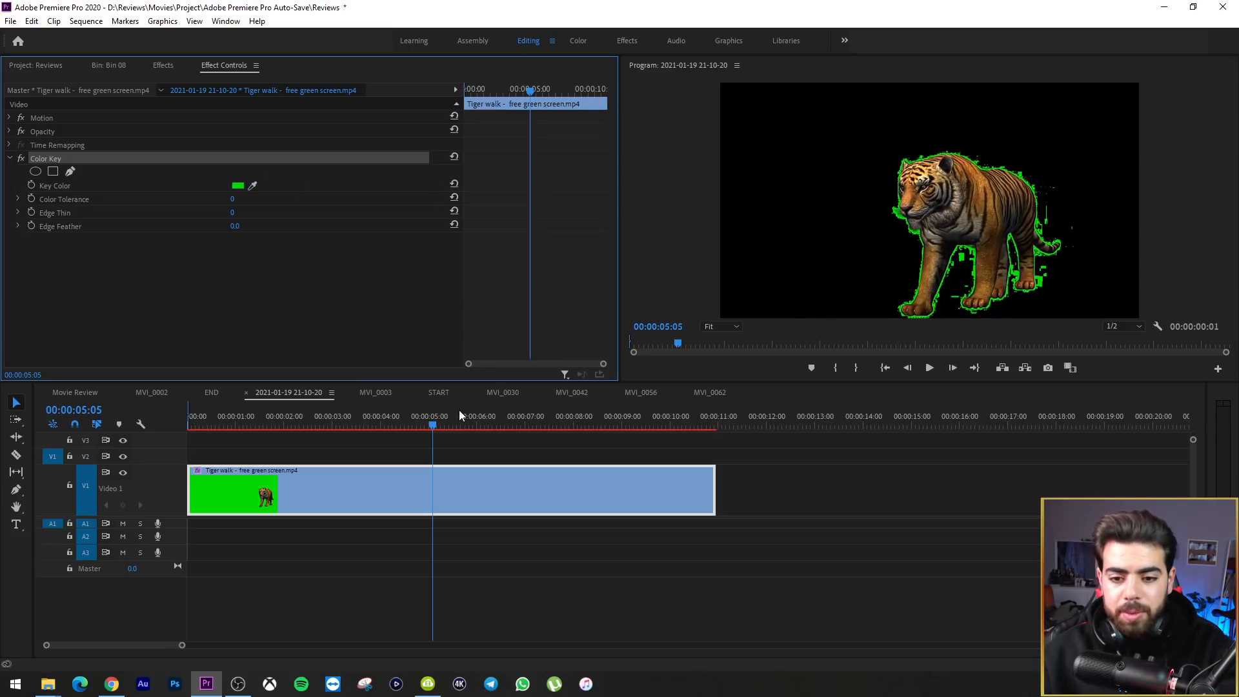
Inspect the keyed edges along the tiger clip and raise the Color Key's Color Tolerance to 156
drag(459, 413, 557, 443)
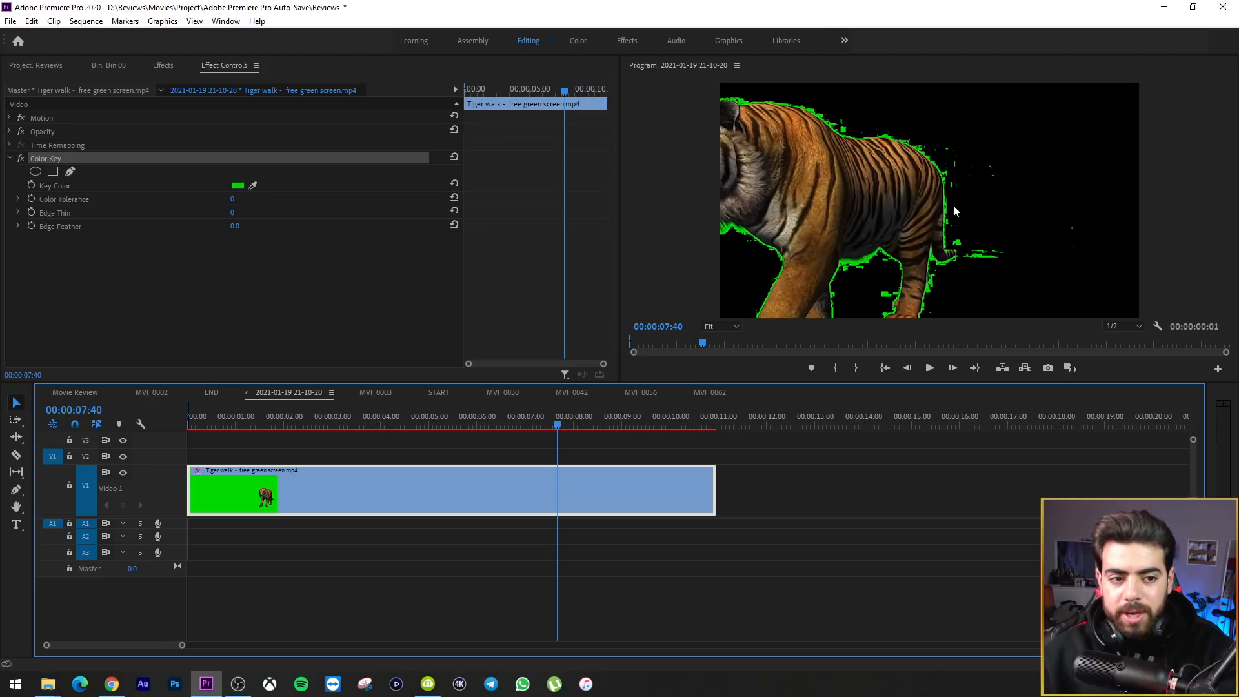
drag(555, 424, 467, 426)
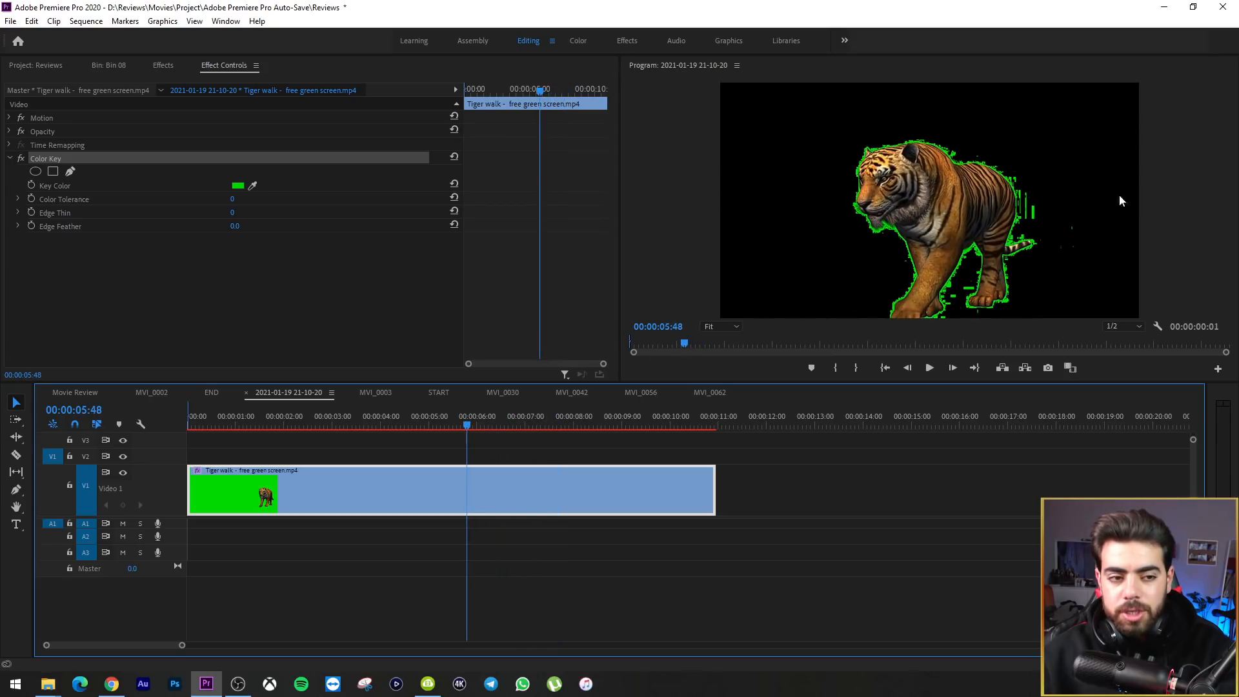
click(77, 201)
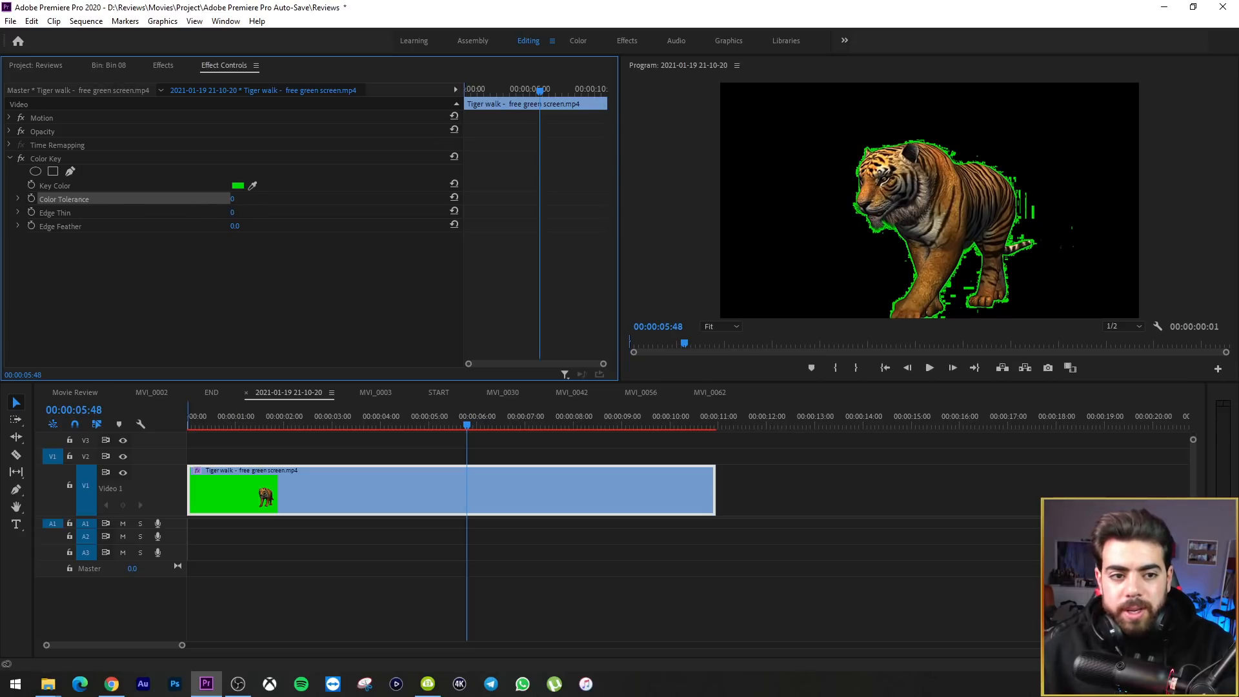
click(233, 199)
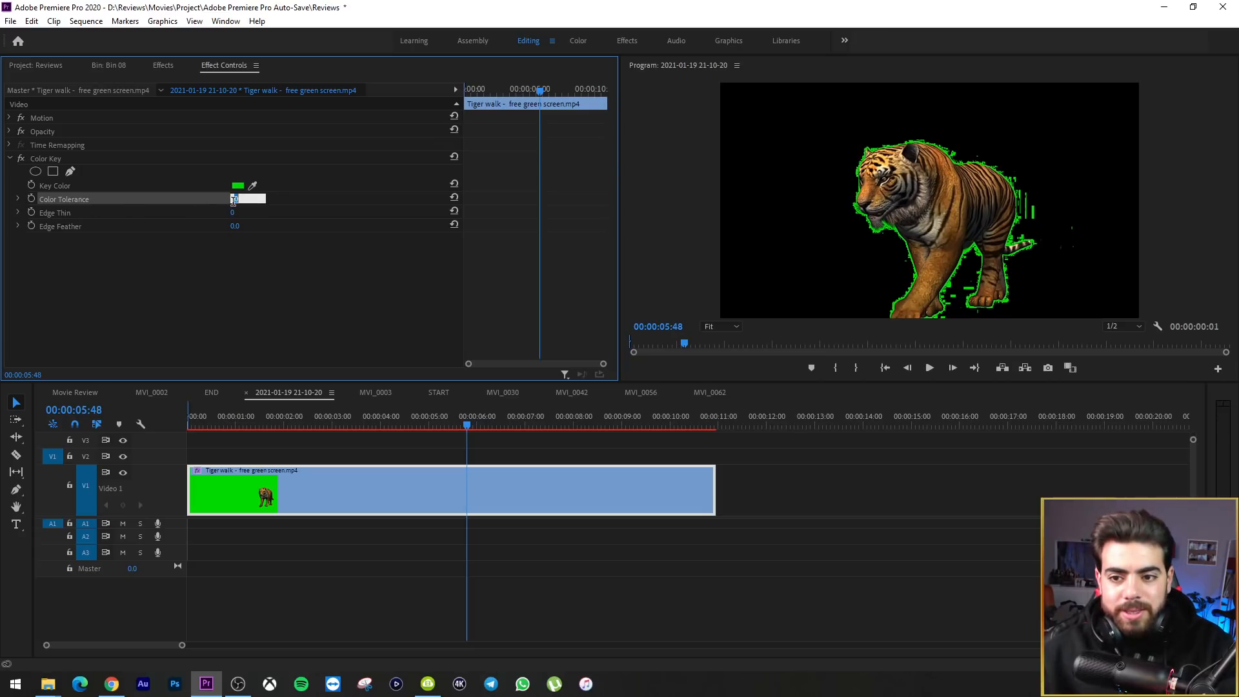
click(277, 209)
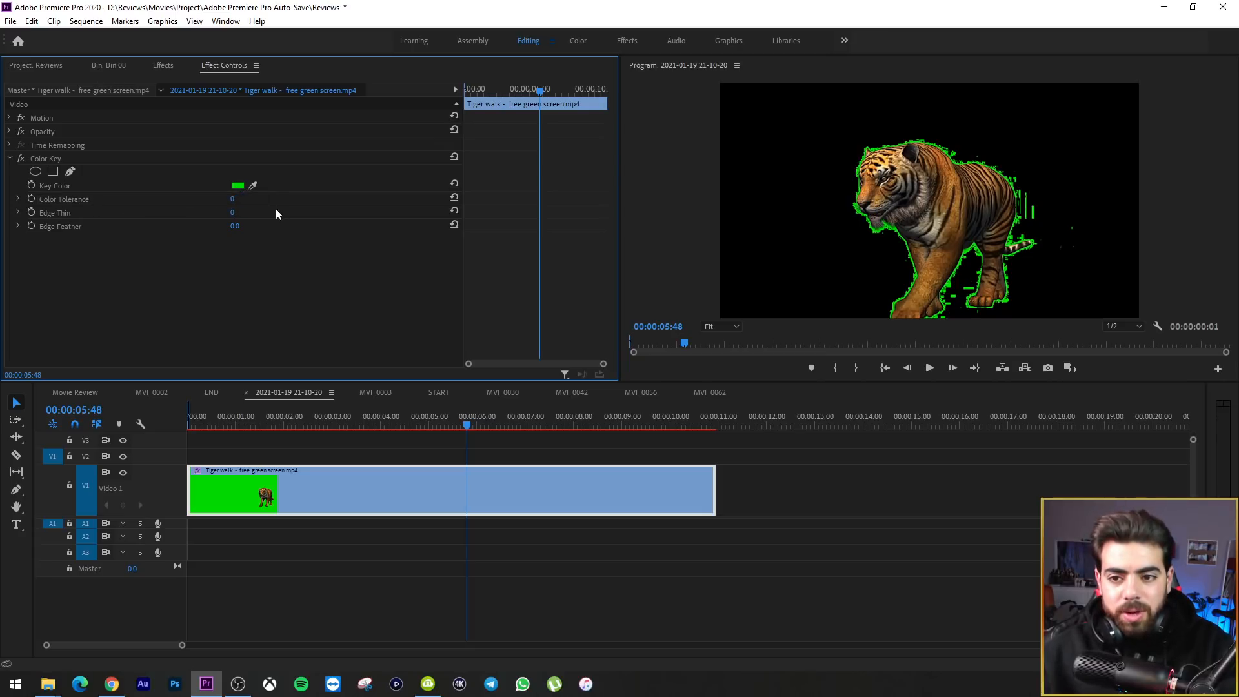
click(234, 200)
text(20)
key(Return)
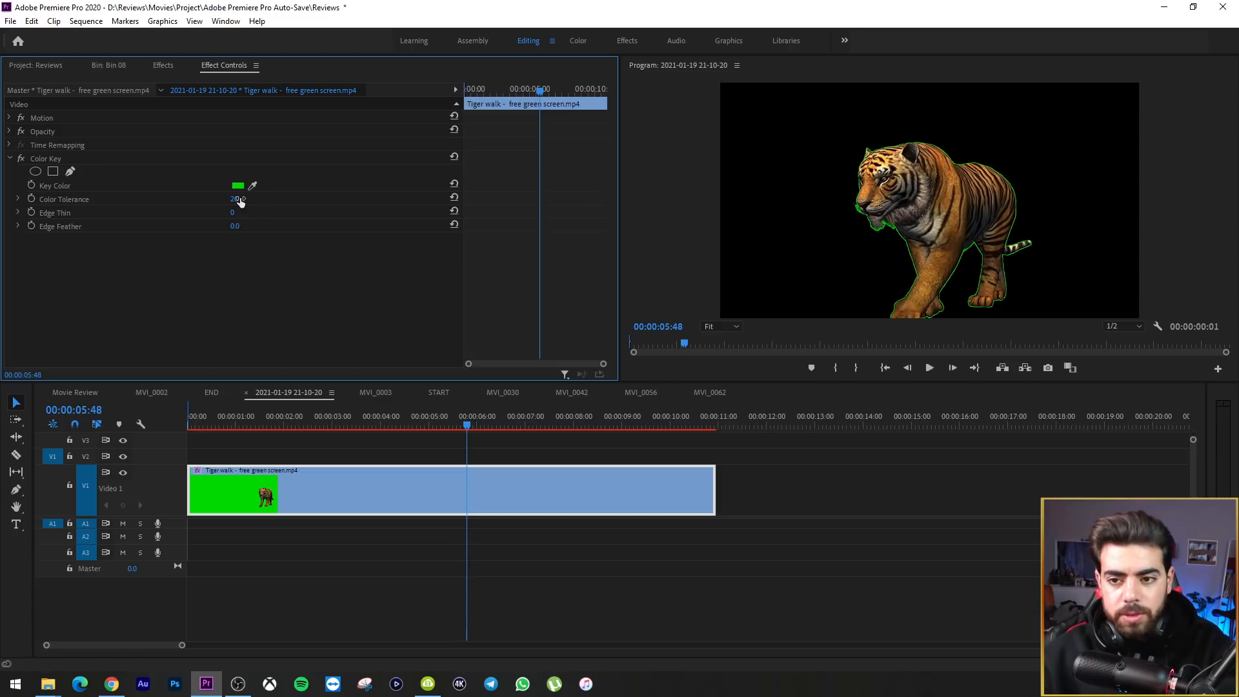
drag(240, 202, 251, 202)
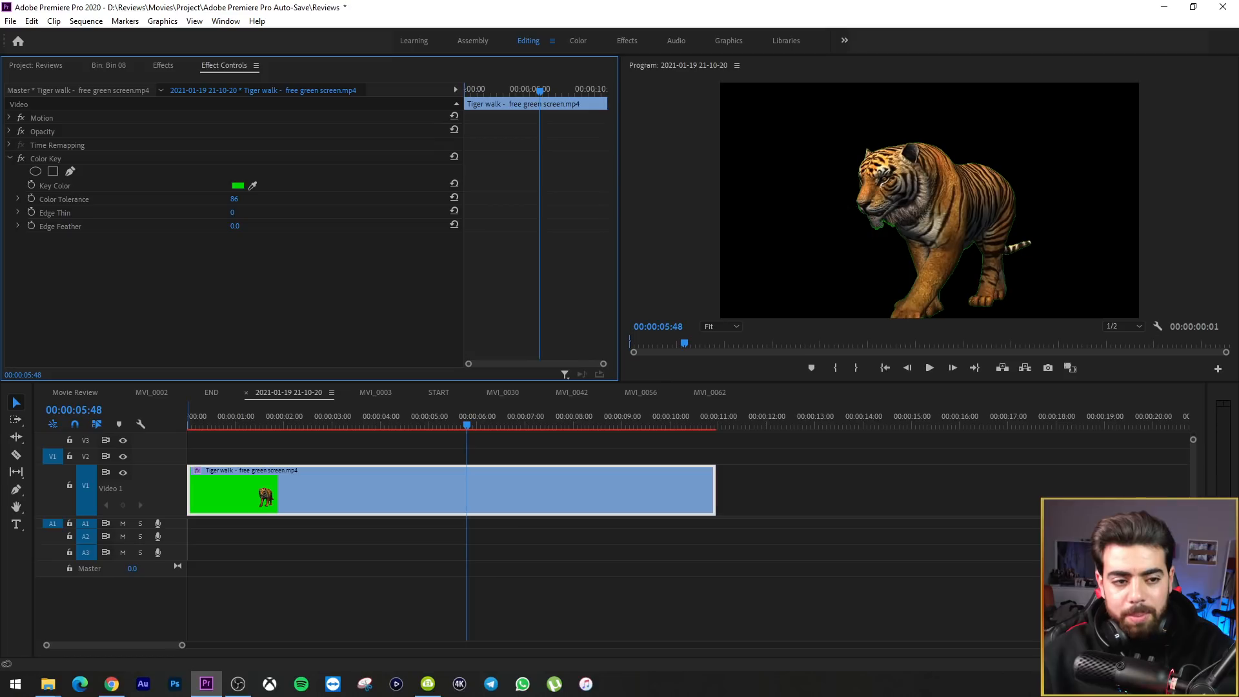
drag(306, 201, 337, 201)
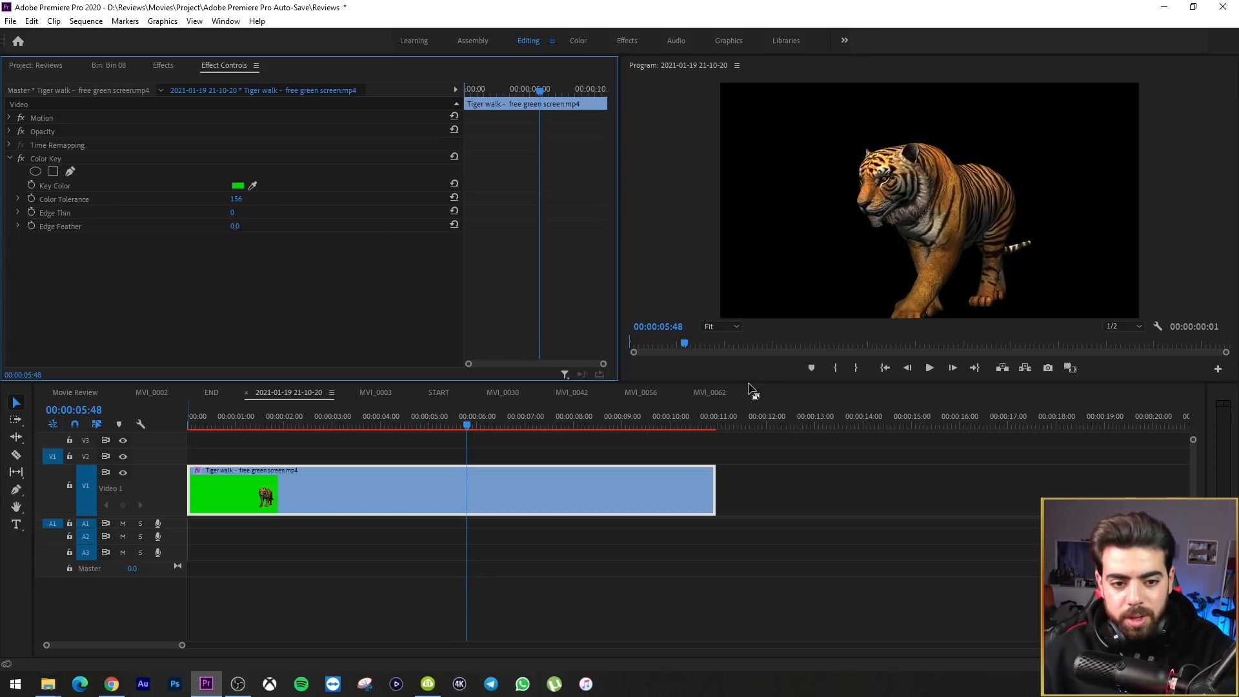
Enlarge the program monitor and scrub through the keyed tiger clip, stopping at about 00:00:05:22
drag(748, 382, 710, 510)
drag(619, 369, 442, 352)
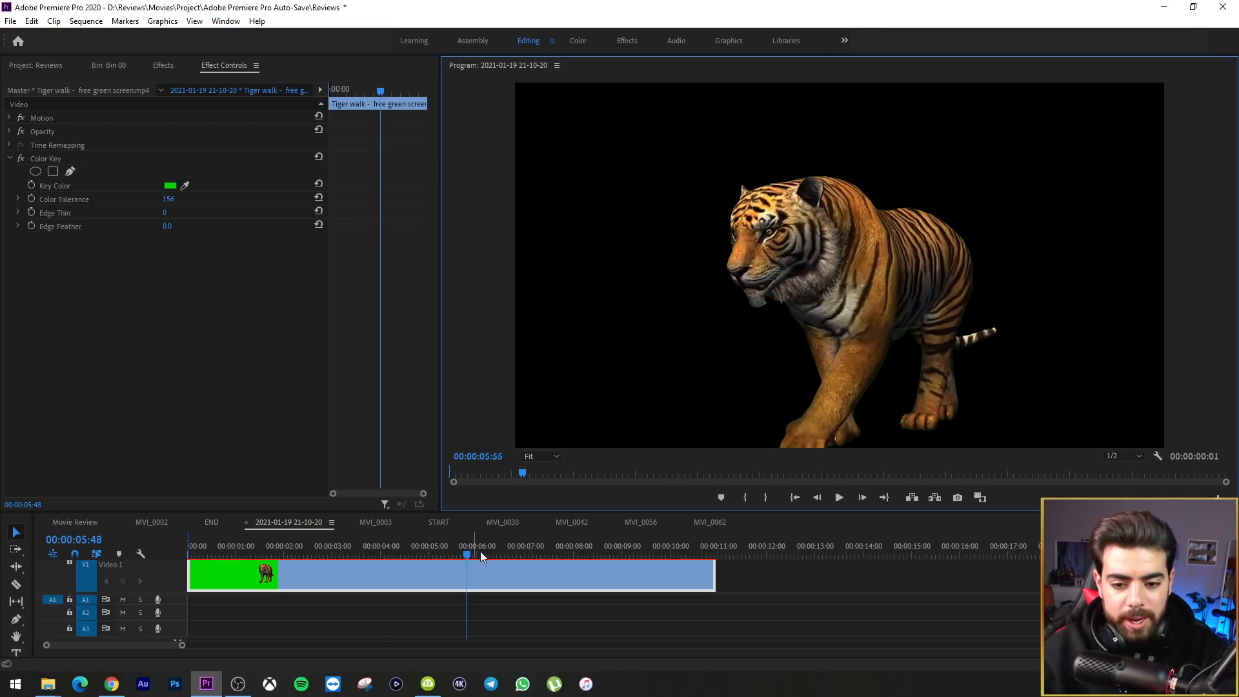
drag(632, 548, 328, 546)
drag(437, 554, 447, 552)
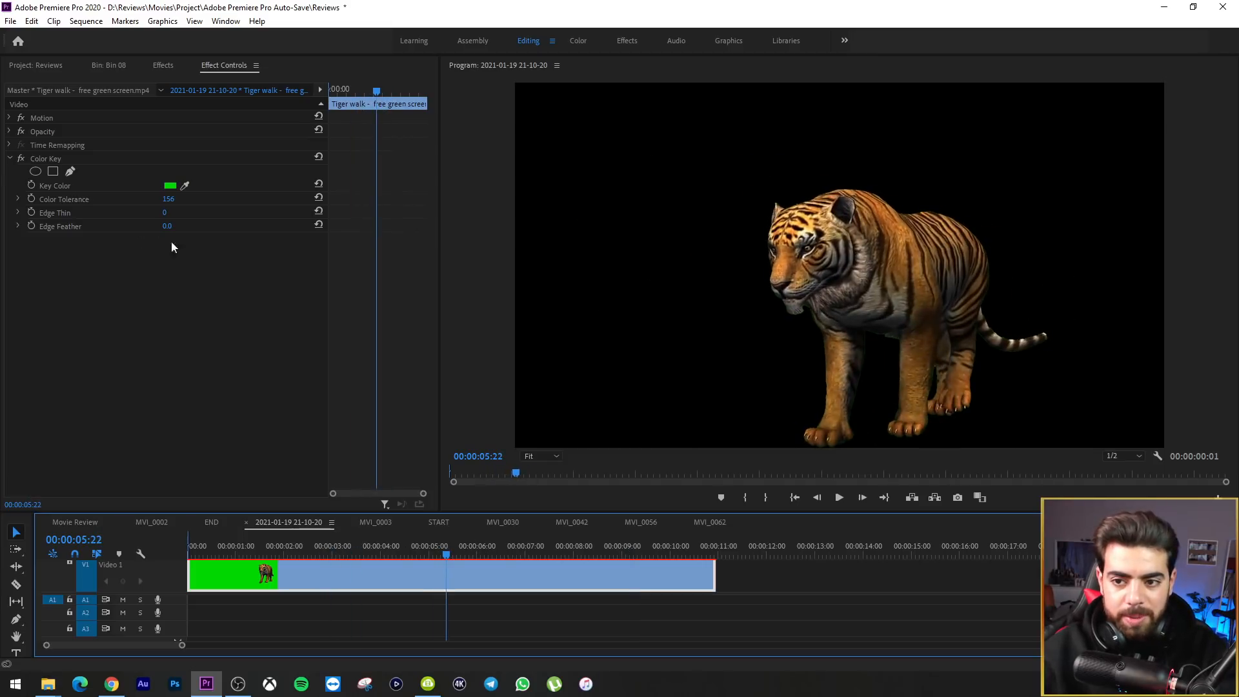
Fine-tune the Color Key with Color Tolerance 157, Edge Thin 1 and Edge Feather 0.0
drag(171, 201, 207, 202)
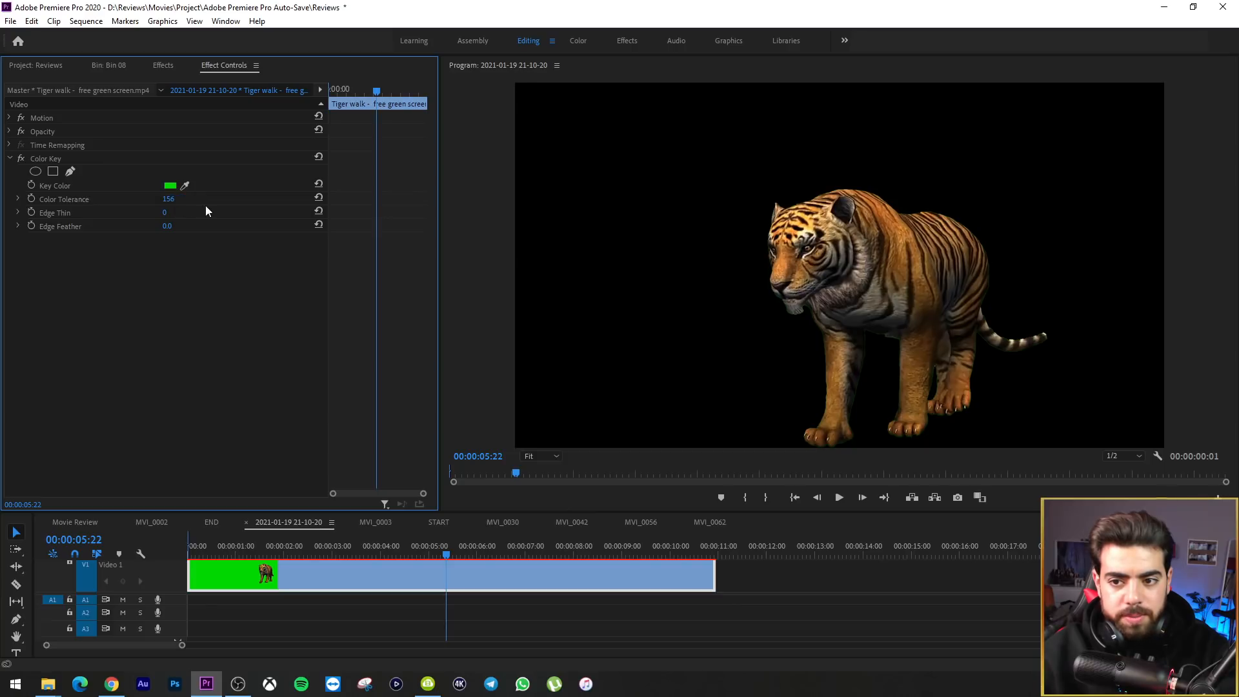
drag(168, 199, 157, 199)
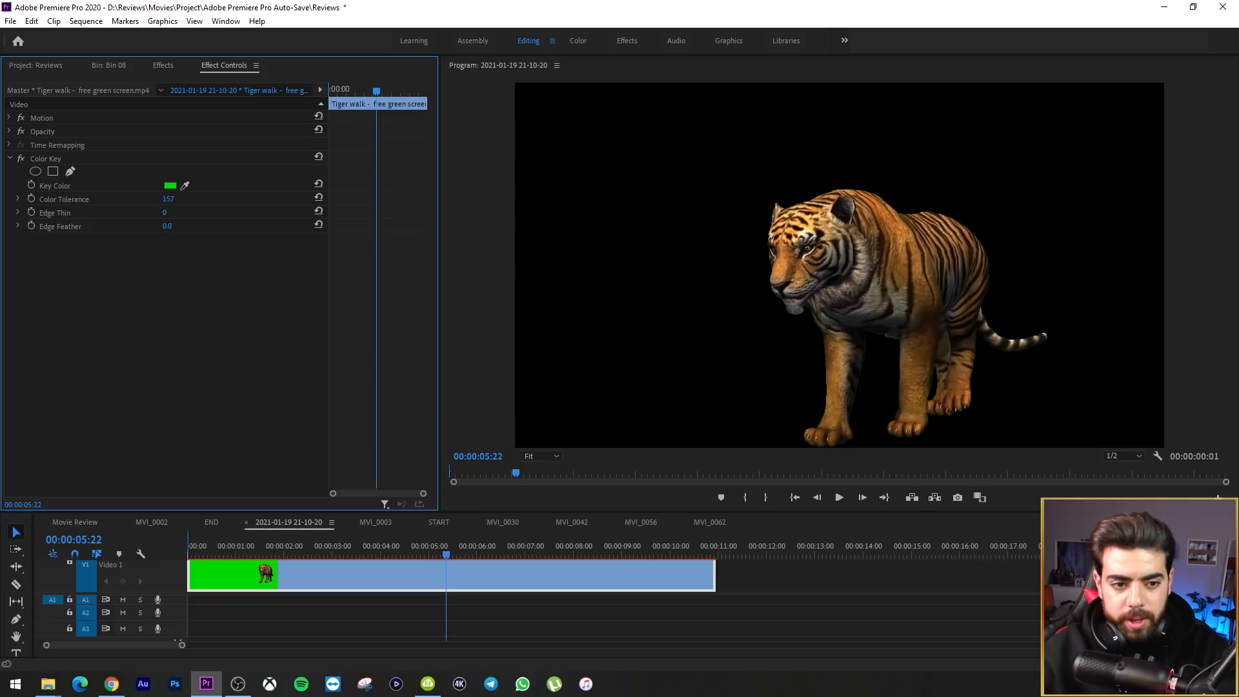
click(59, 215)
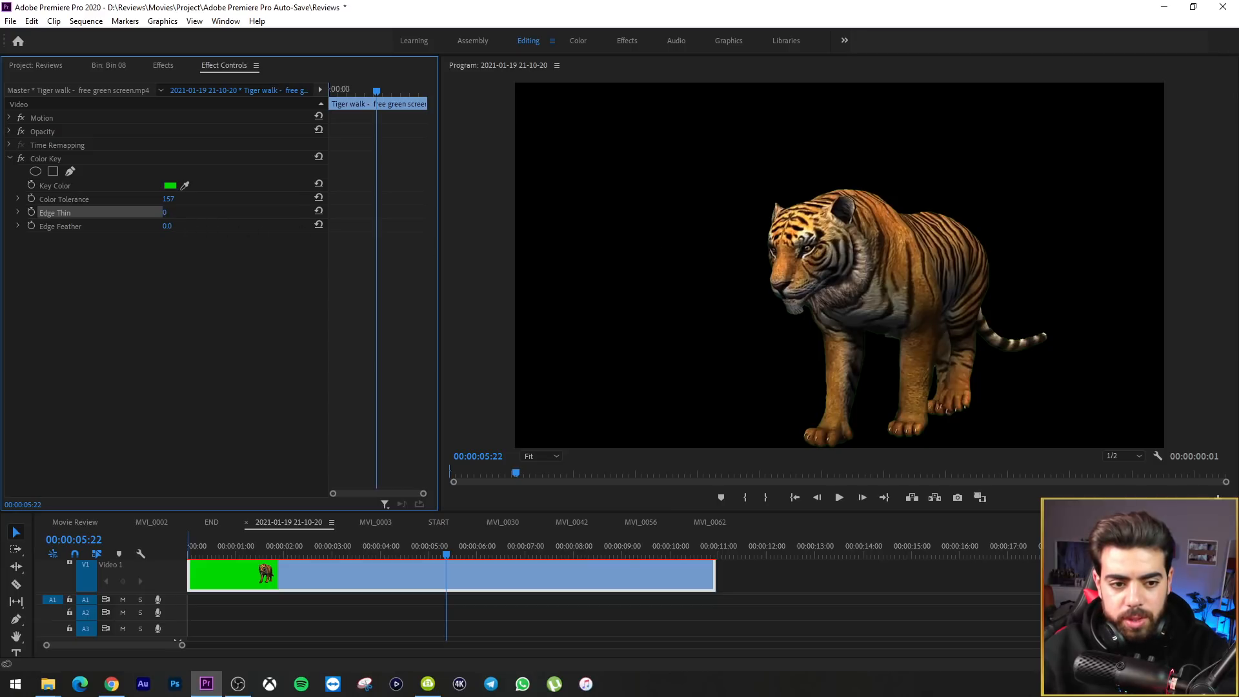
drag(164, 212, 175, 226)
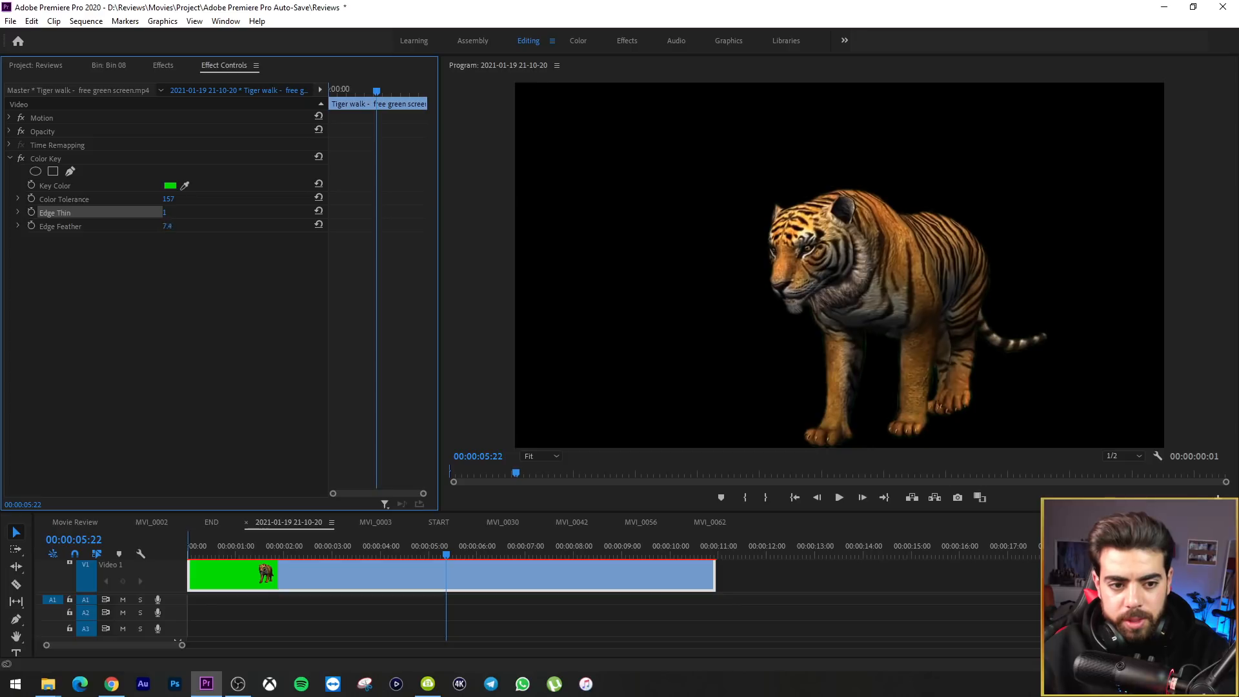
drag(169, 226, 97, 226)
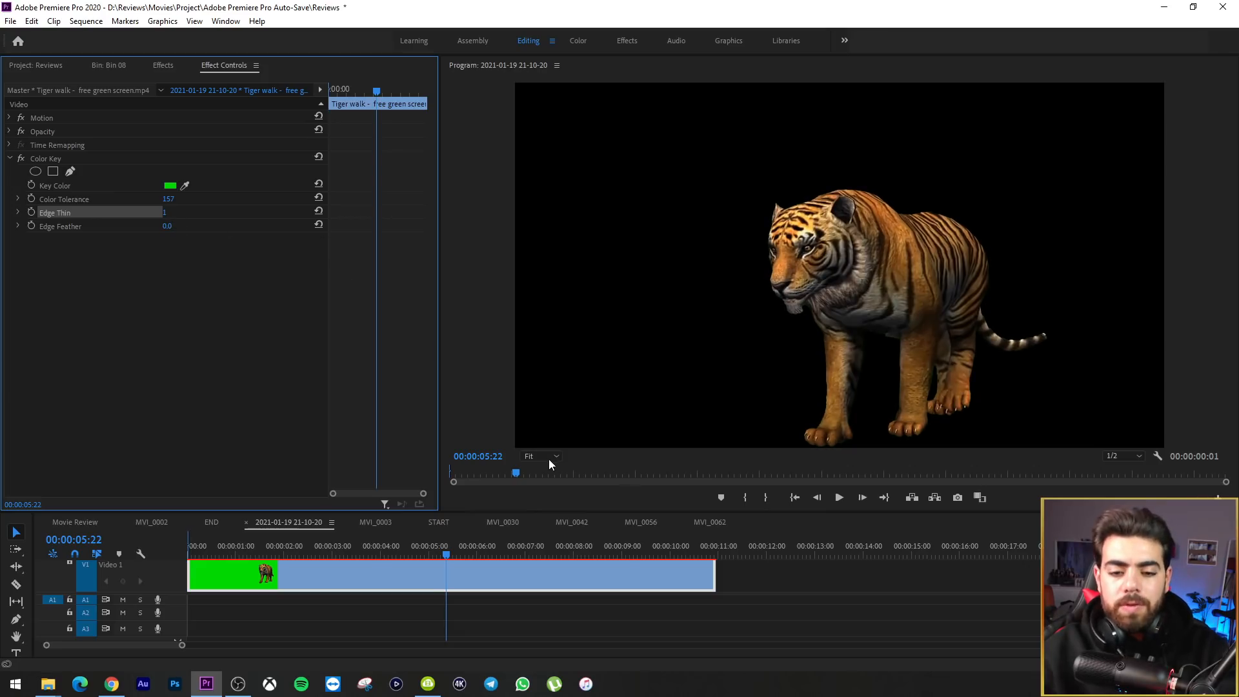
Move the playhead to about 00:00:02:35 and switch off the Color Key effect
drag(442, 547, 312, 547)
click(22, 159)
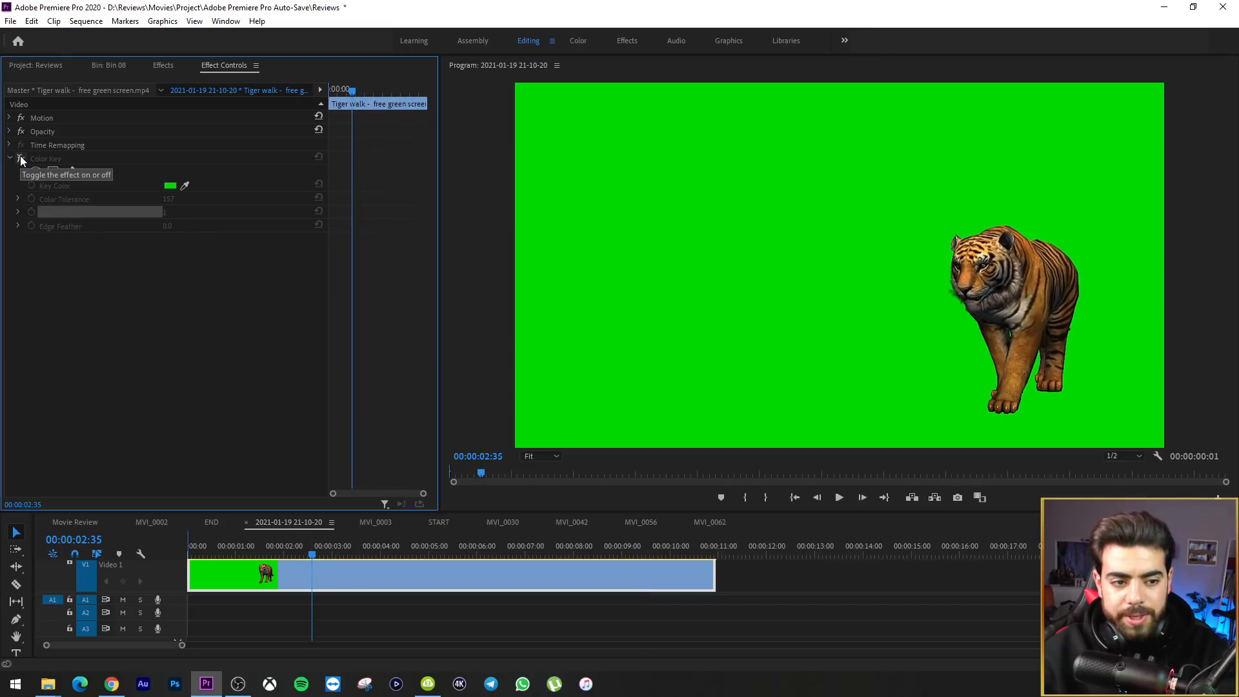
Switch the tiger clip's Color Key effect back on and enlarge the timeline area to show all tracks
click(22, 159)
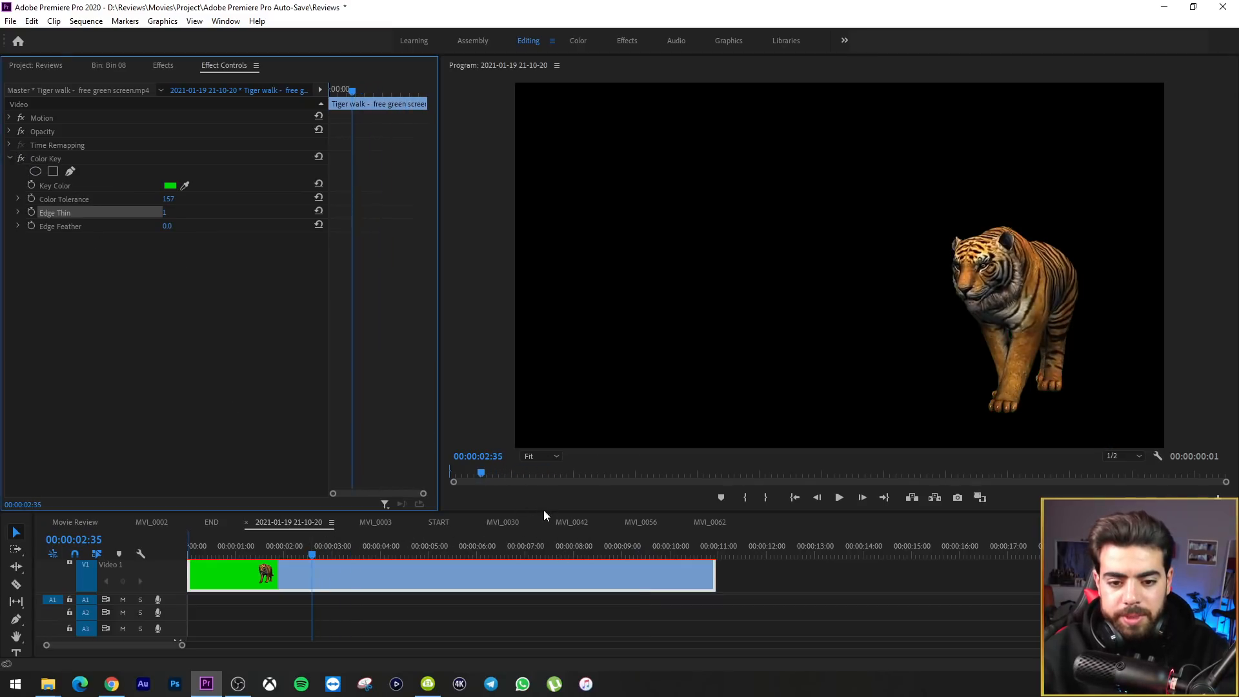
drag(543, 510, 543, 374)
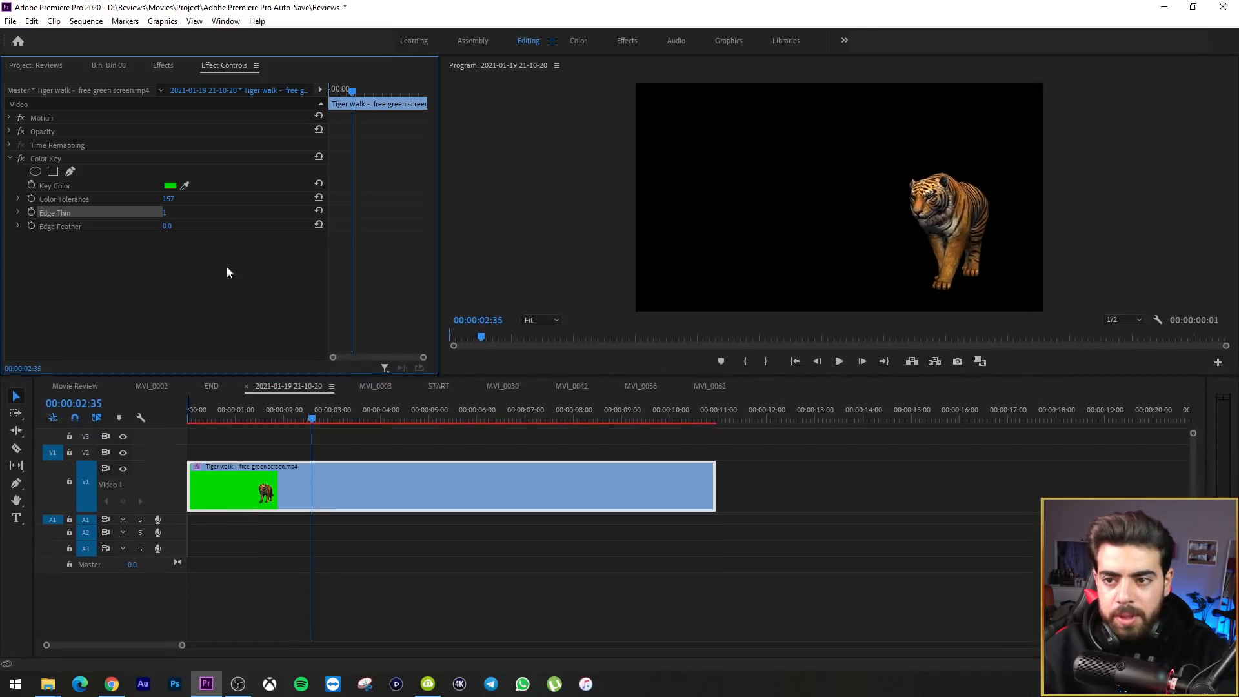
Open the 8 SIMPLE Minecraft clip from Bin 08 in the source monitor and mark a range of about 32 seconds ending near 00;06;11;29
click(110, 67)
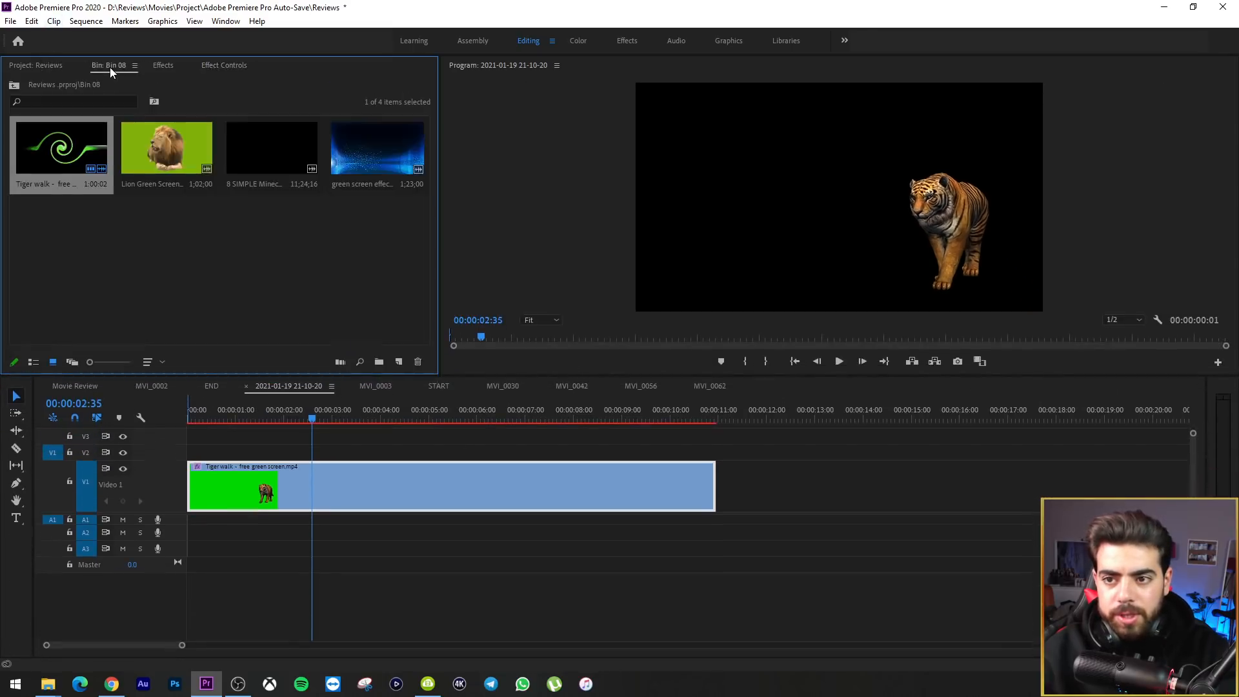
double_click(262, 149)
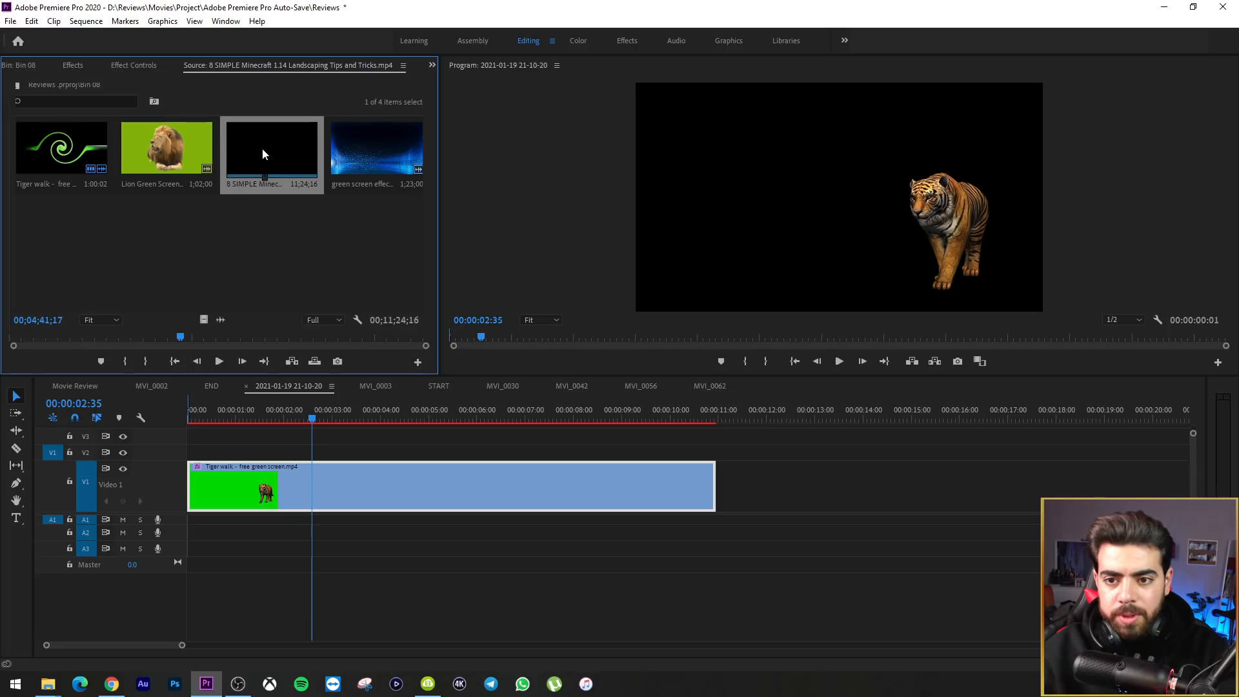
drag(44, 342, 236, 337)
click(130, 358)
click(133, 360)
click(153, 361)
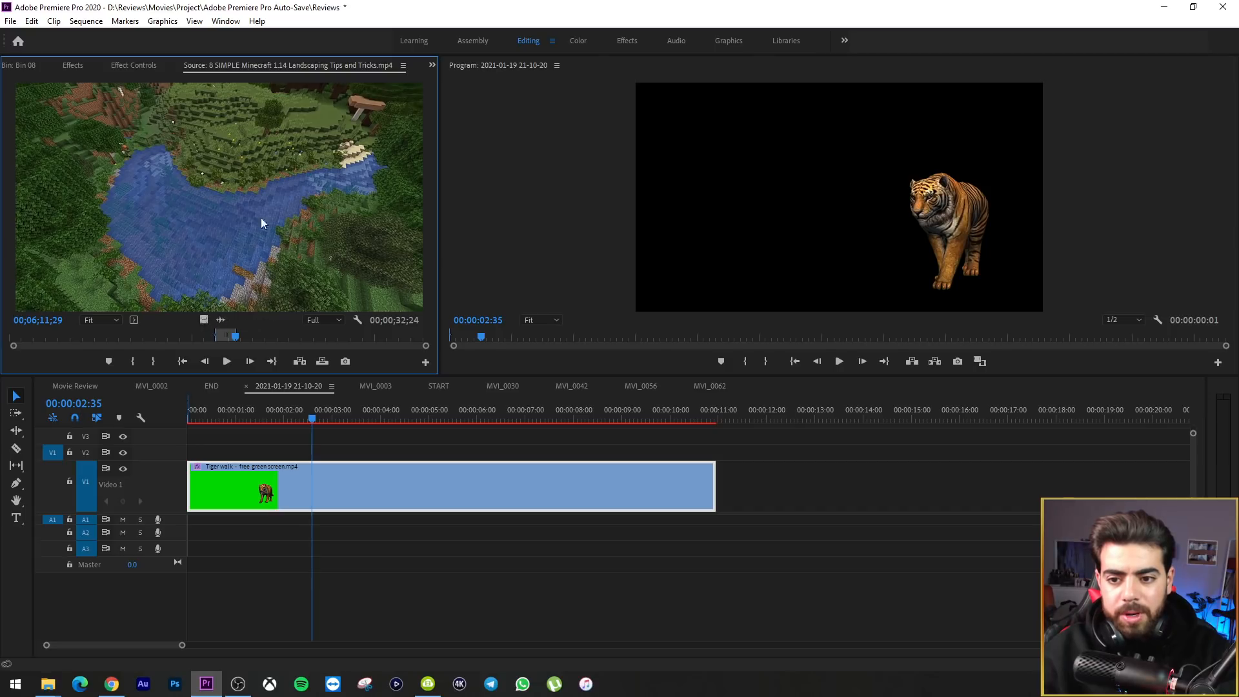
drag(263, 222, 180, 194)
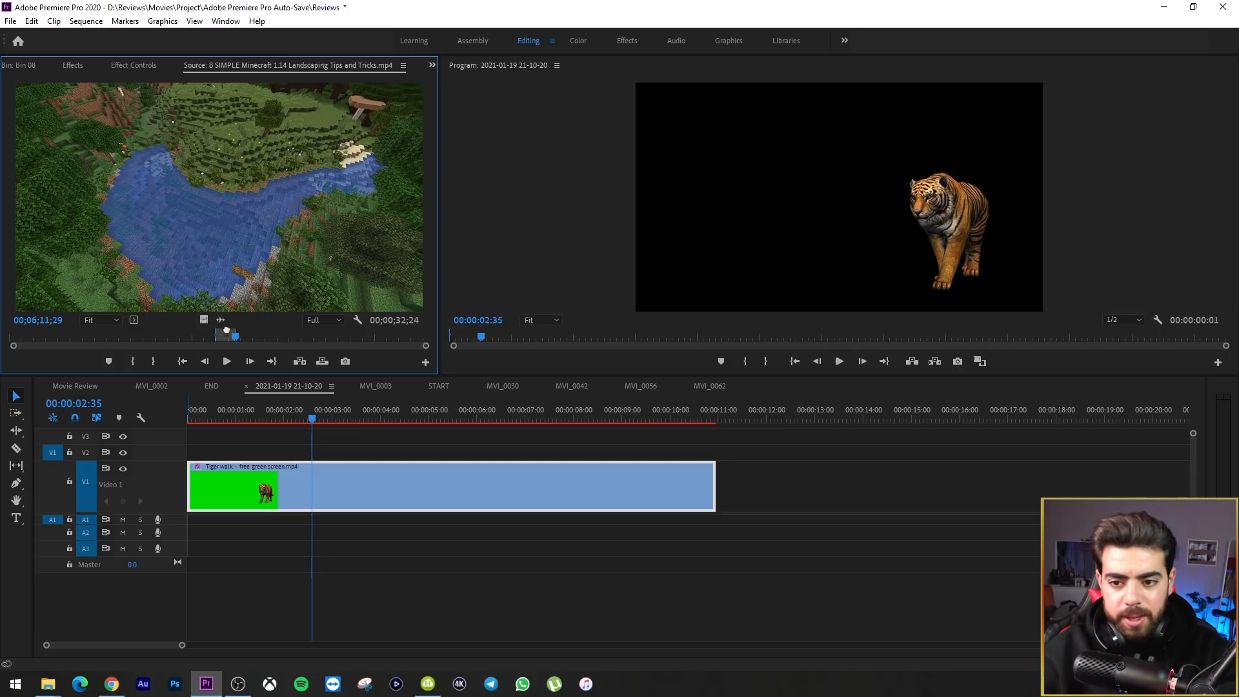
drag(226, 329, 191, 452)
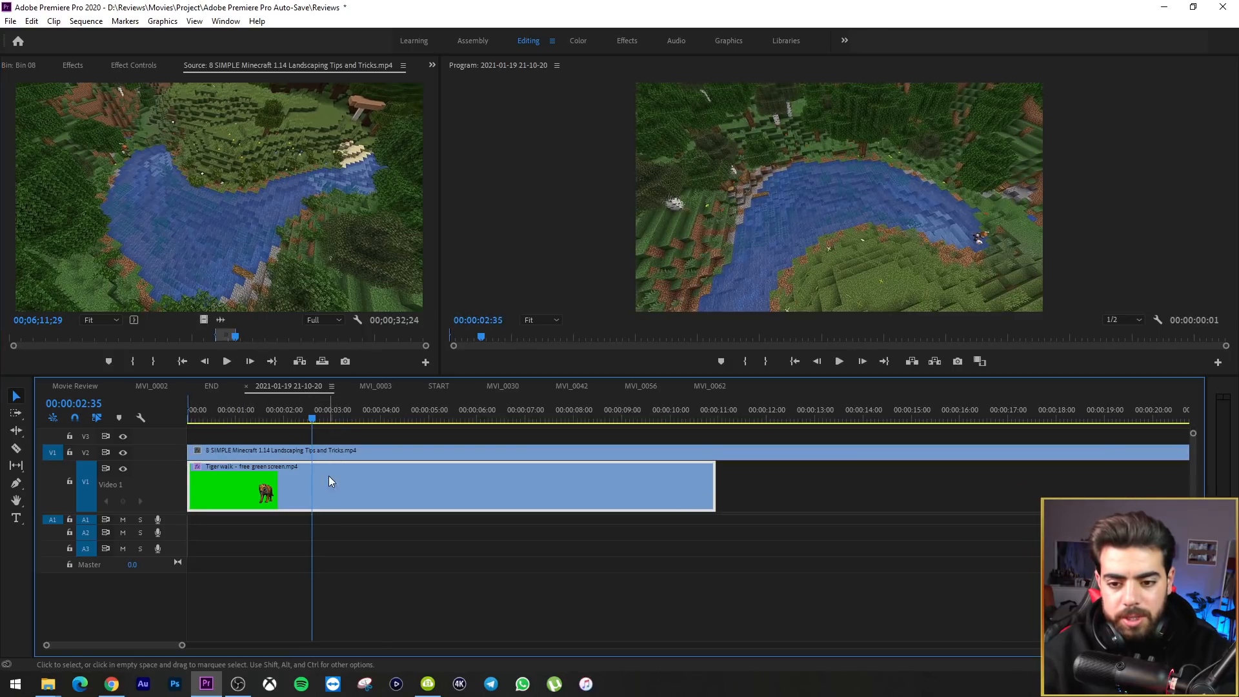
drag(325, 477, 331, 444)
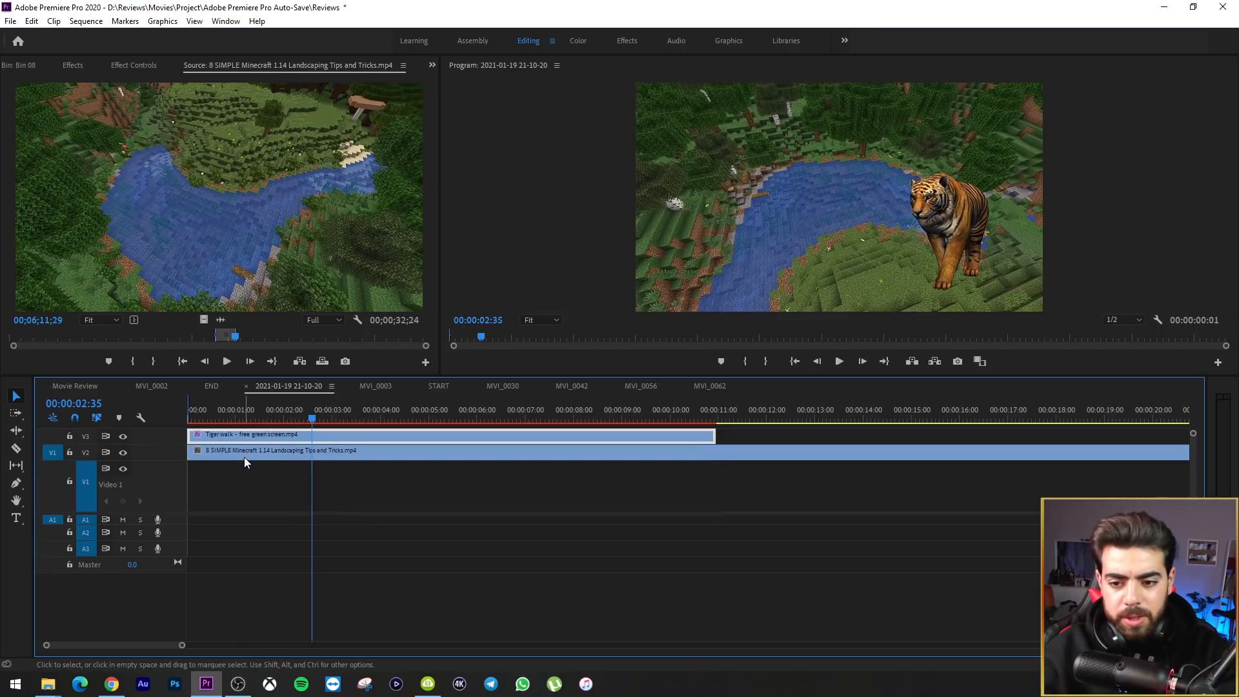
drag(244, 457, 244, 475)
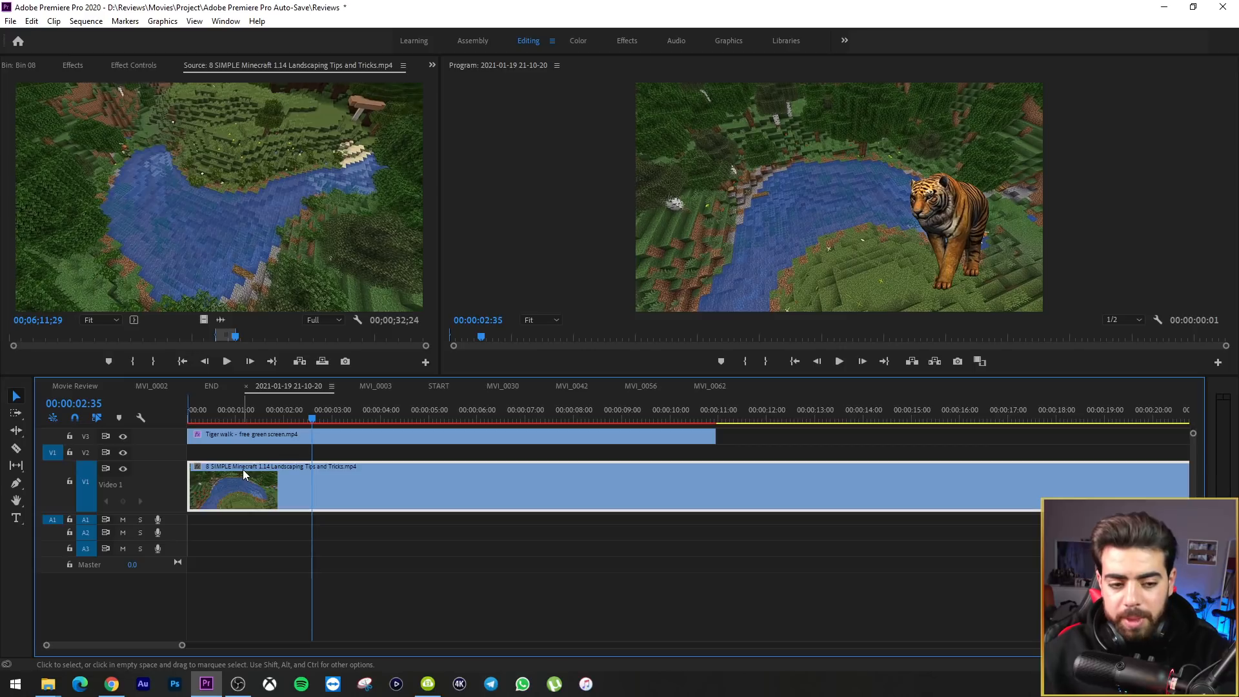
key(minus)
key(minus)
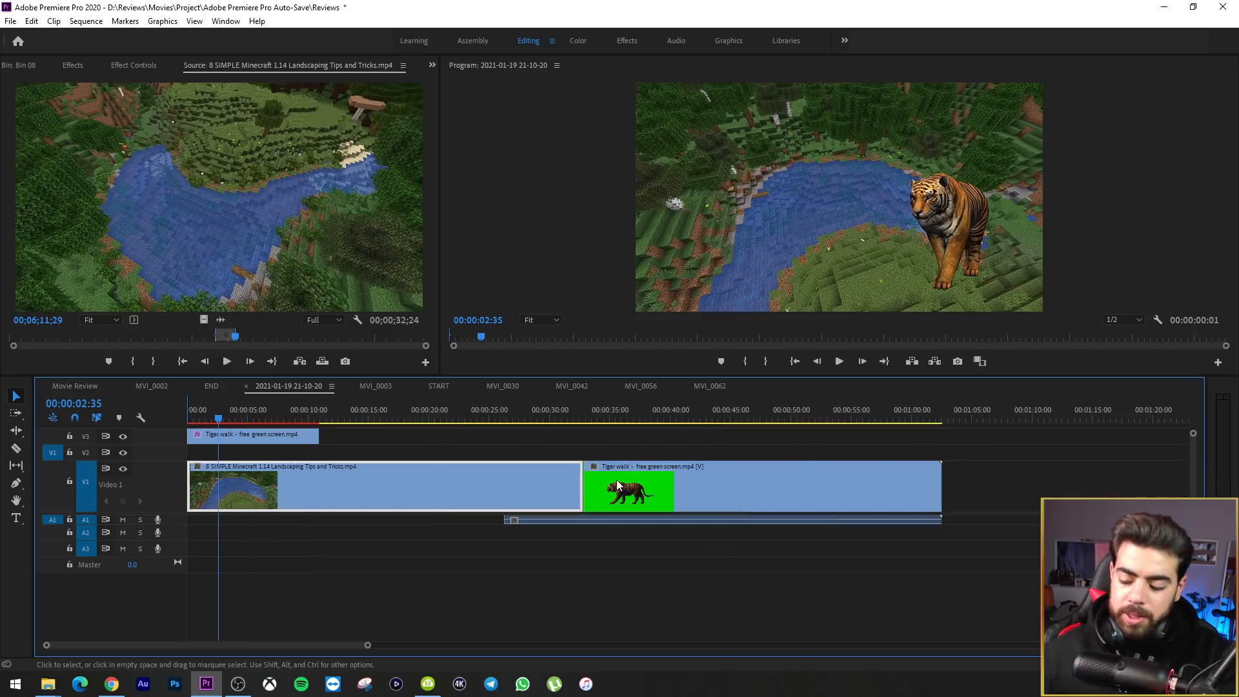
key(ctrl+z)
key(ctrl+z)
key(ctrl+z)
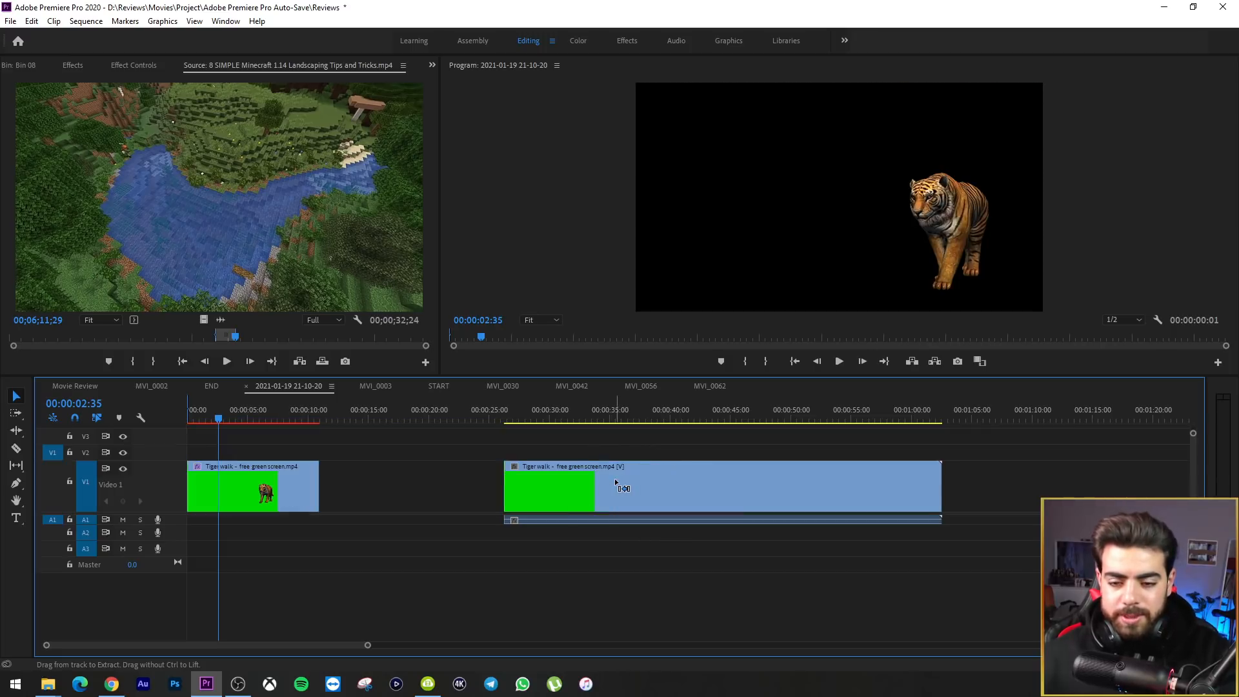
Move the second, longer tiger clip along the timeline so it starts at about 00:04:45
click(526, 501)
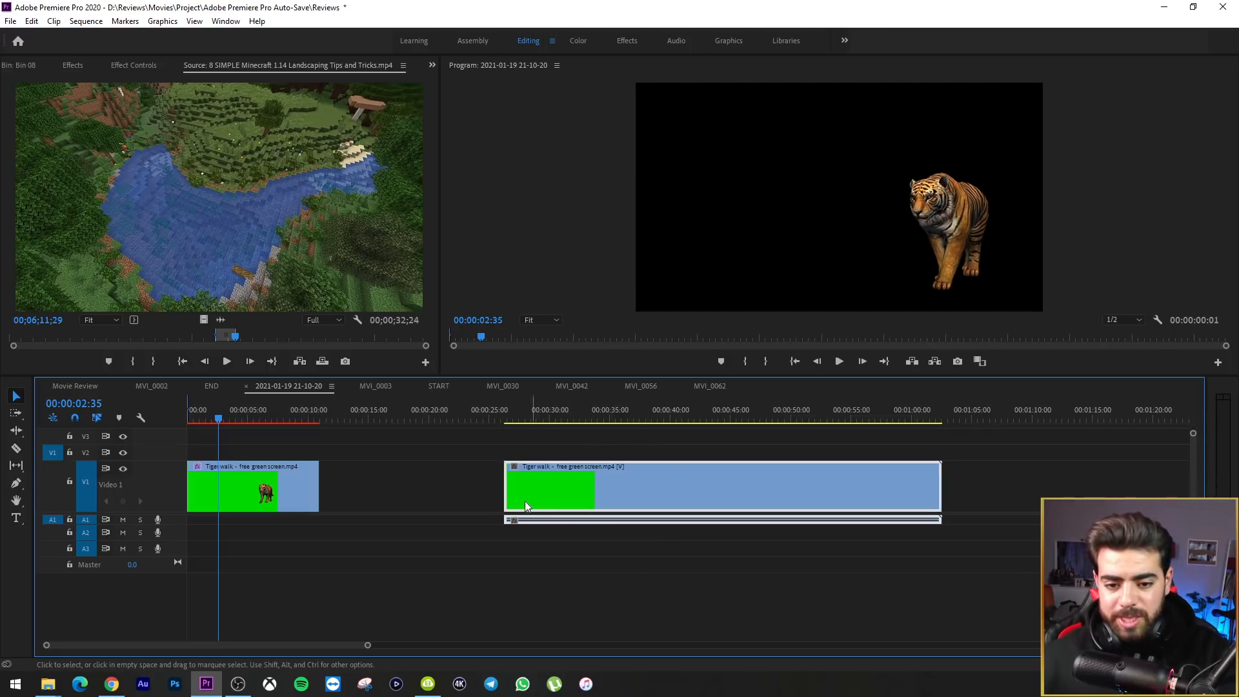
key(minus)
key(minus)
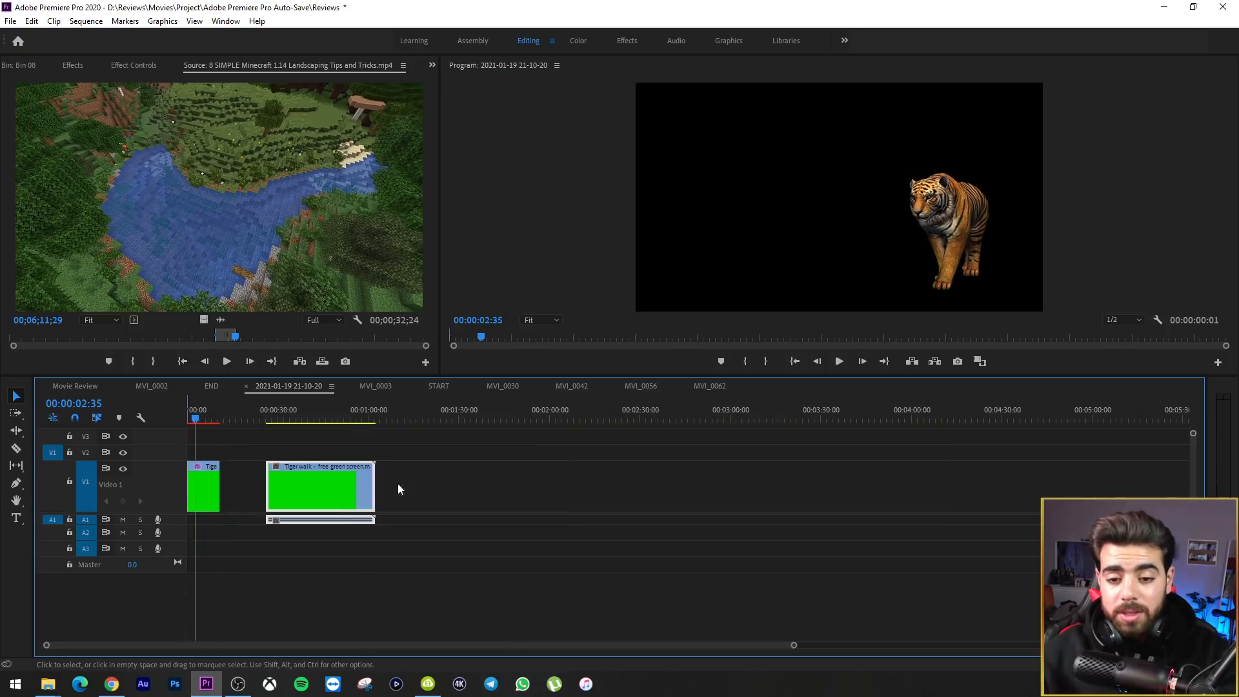
drag(300, 494, 1090, 484)
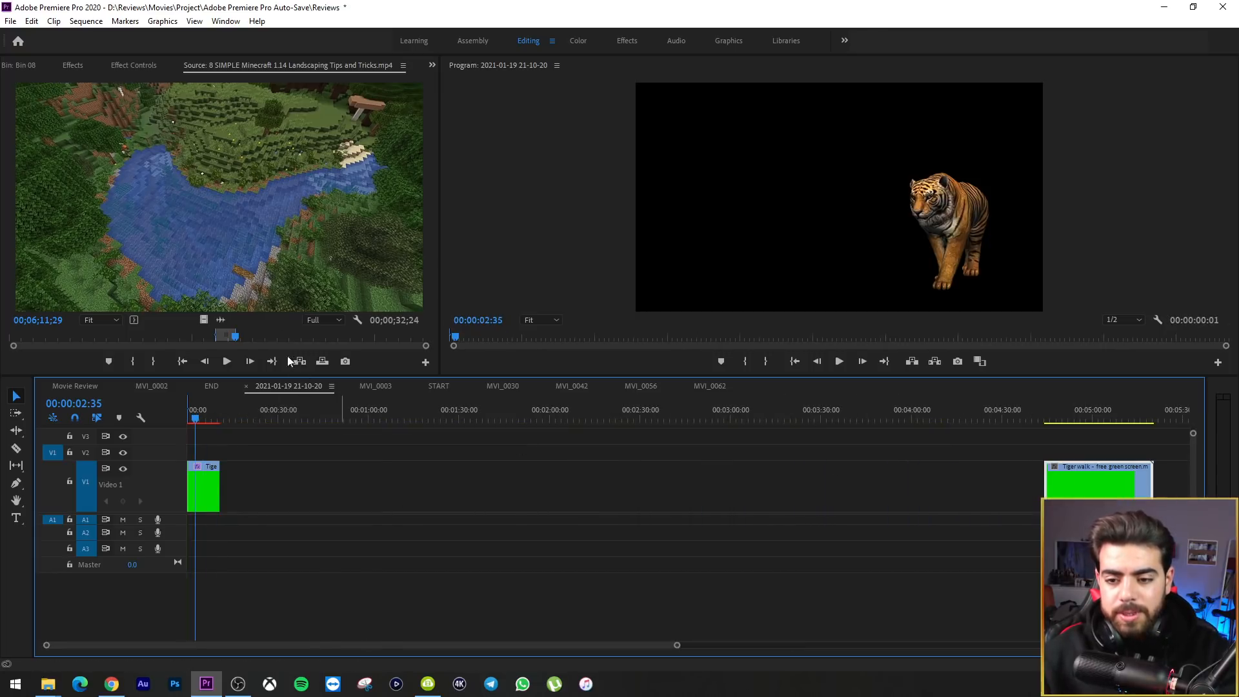
Place only the video of the marked Minecraft range at the start of V1, with the keyed tiger clip above it on V2
click(202, 320)
drag(202, 319, 204, 454)
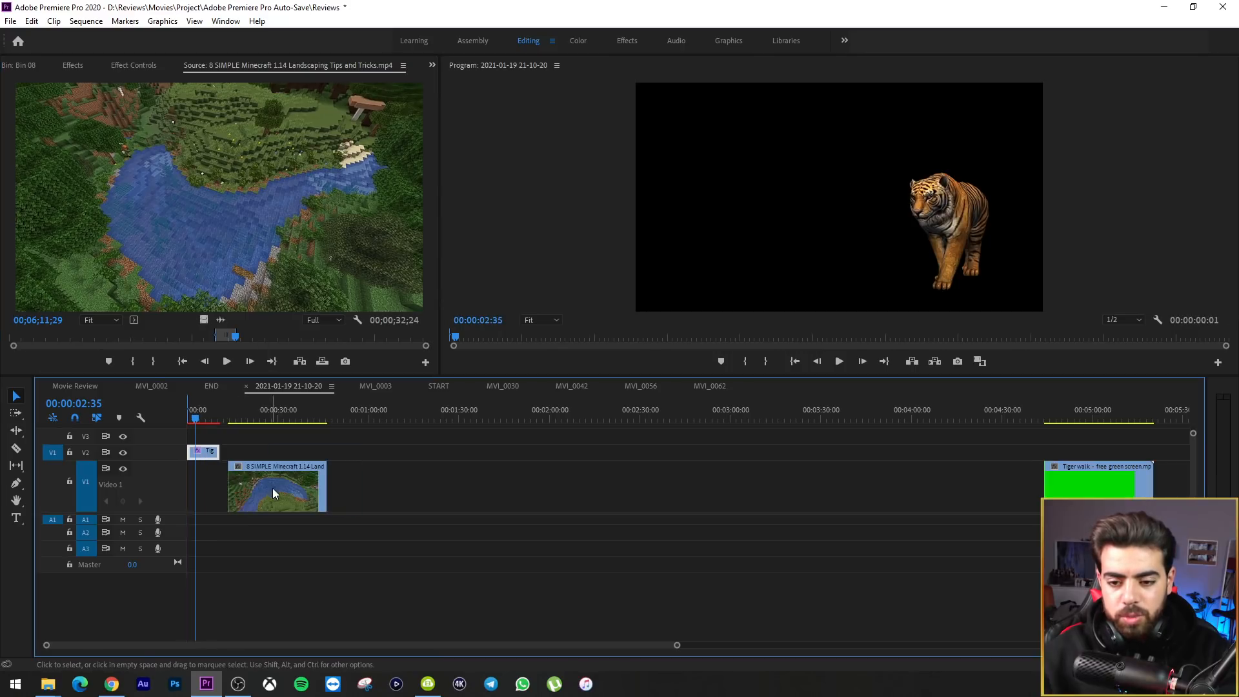
drag(255, 488, 206, 480)
Play the composite from the start, enlarge the program monitor and scrub on to about 00:00:05:32 to examine the tiger over the background
drag(193, 415, 139, 413)
key(=)
key(=)
key(=)
key(=)
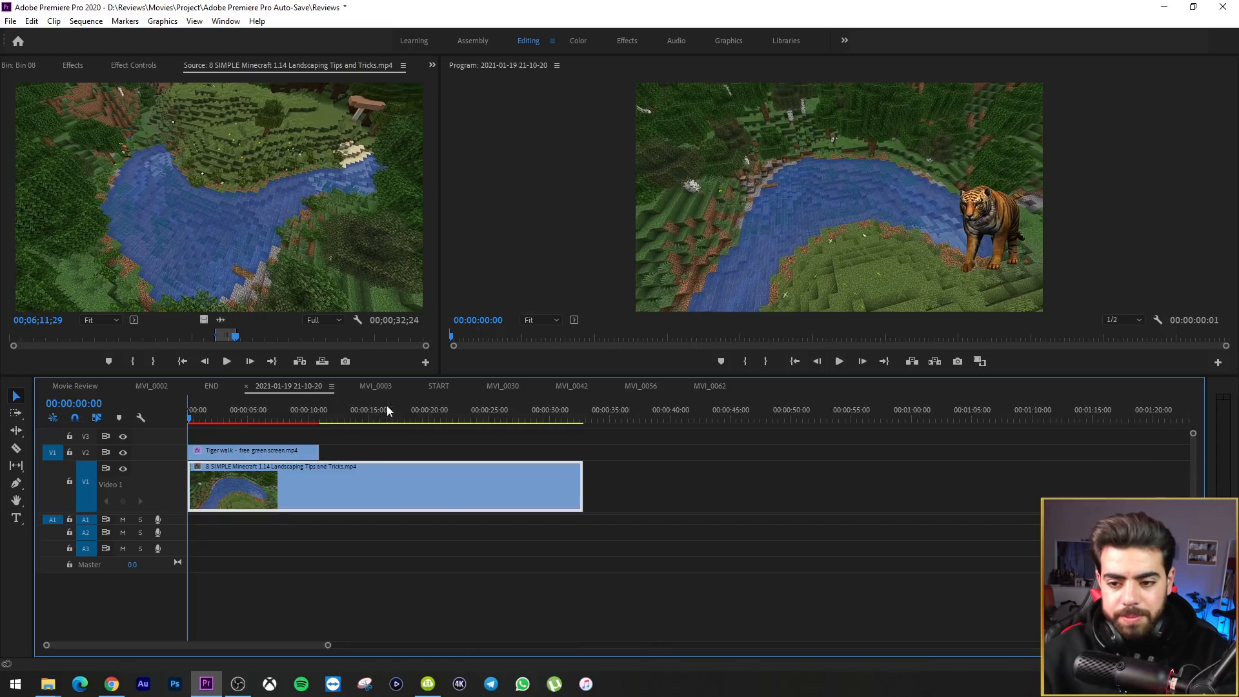
key(space)
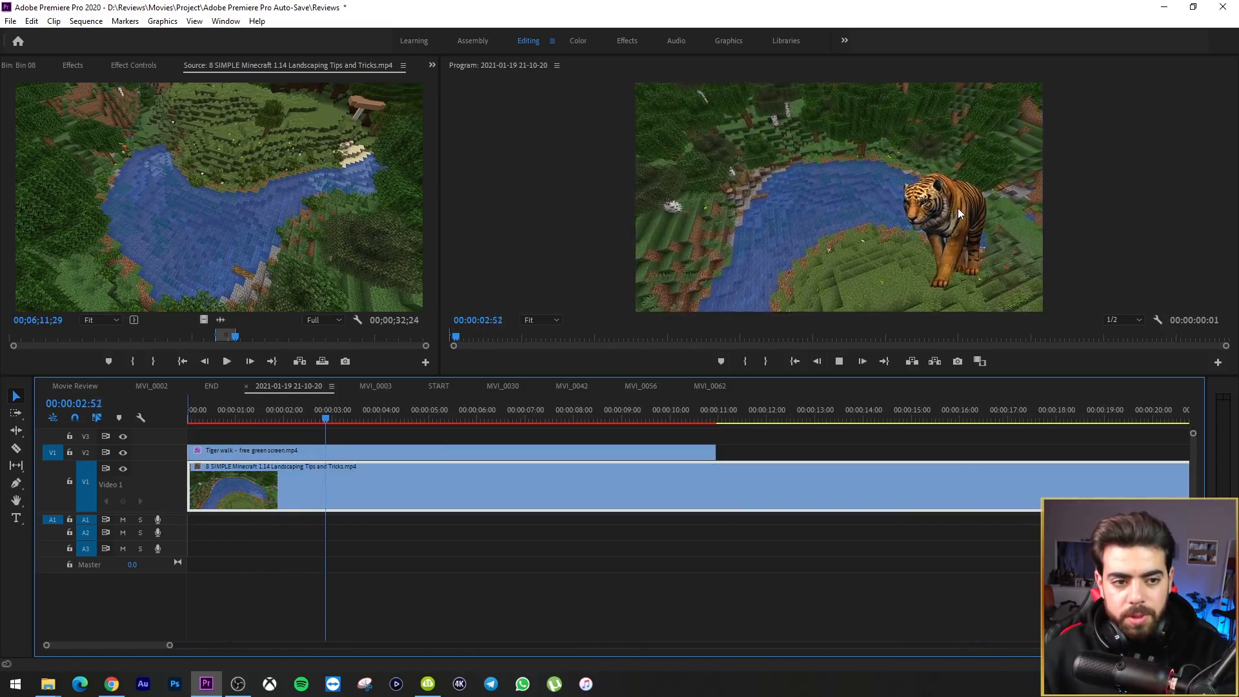
key(space)
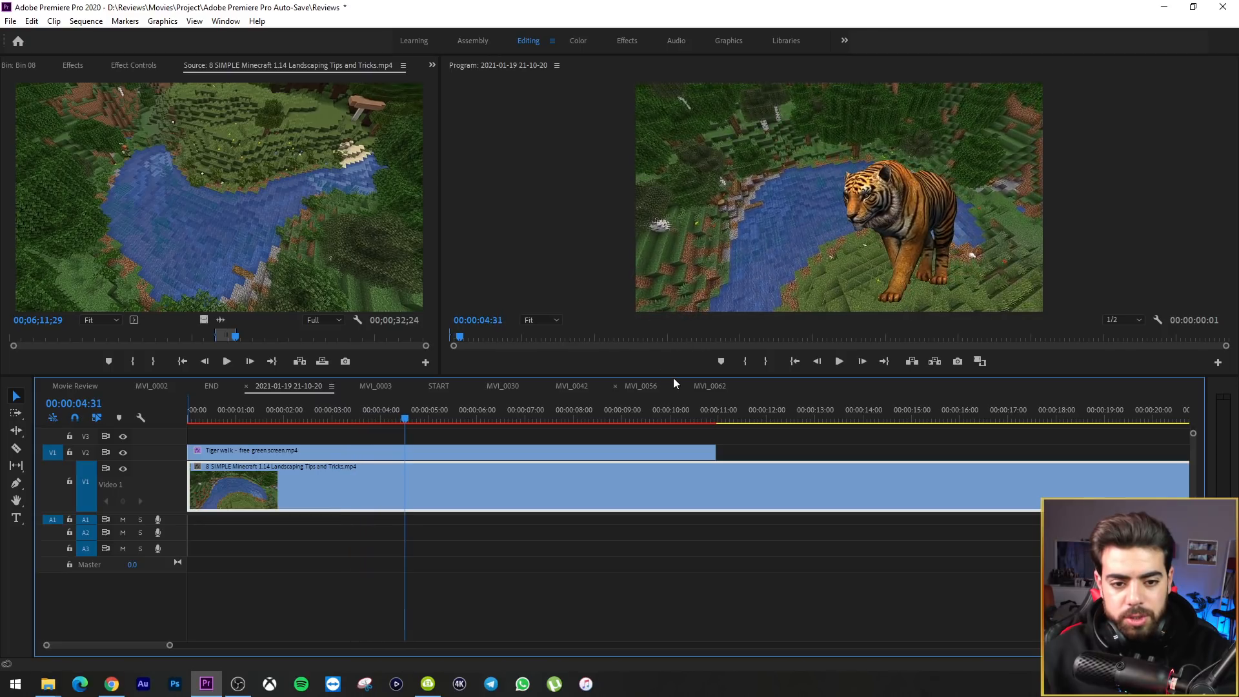
drag(675, 376, 673, 515)
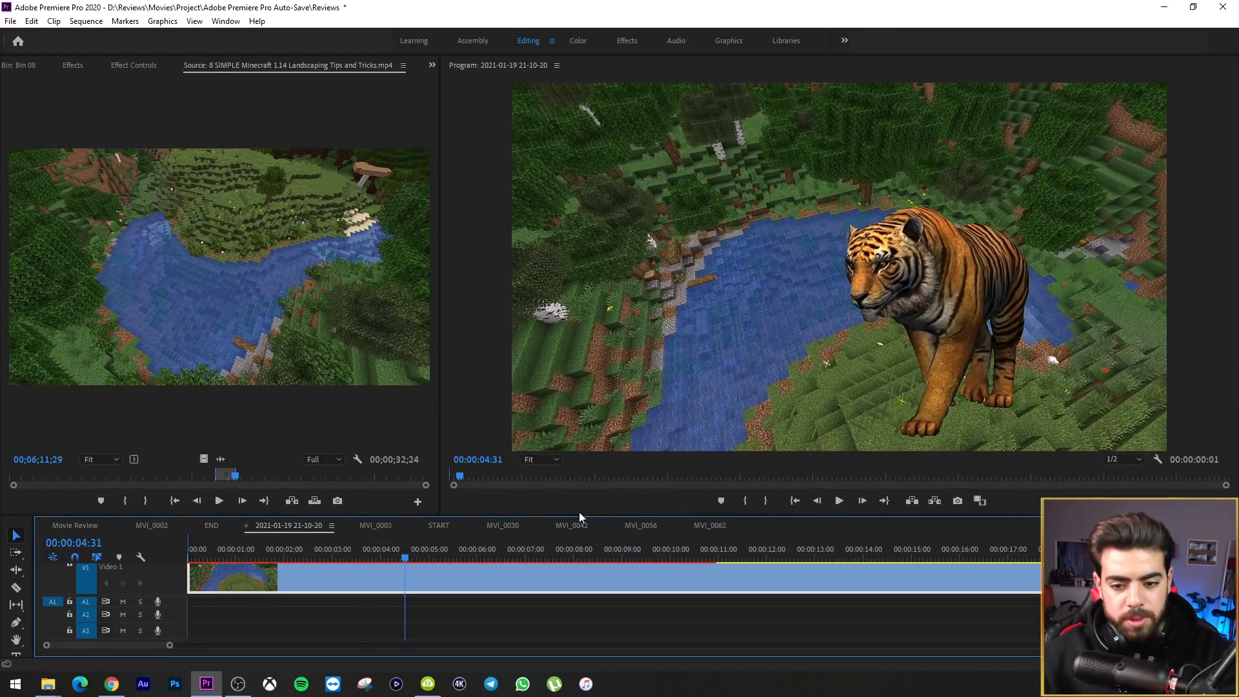
drag(424, 553, 456, 552)
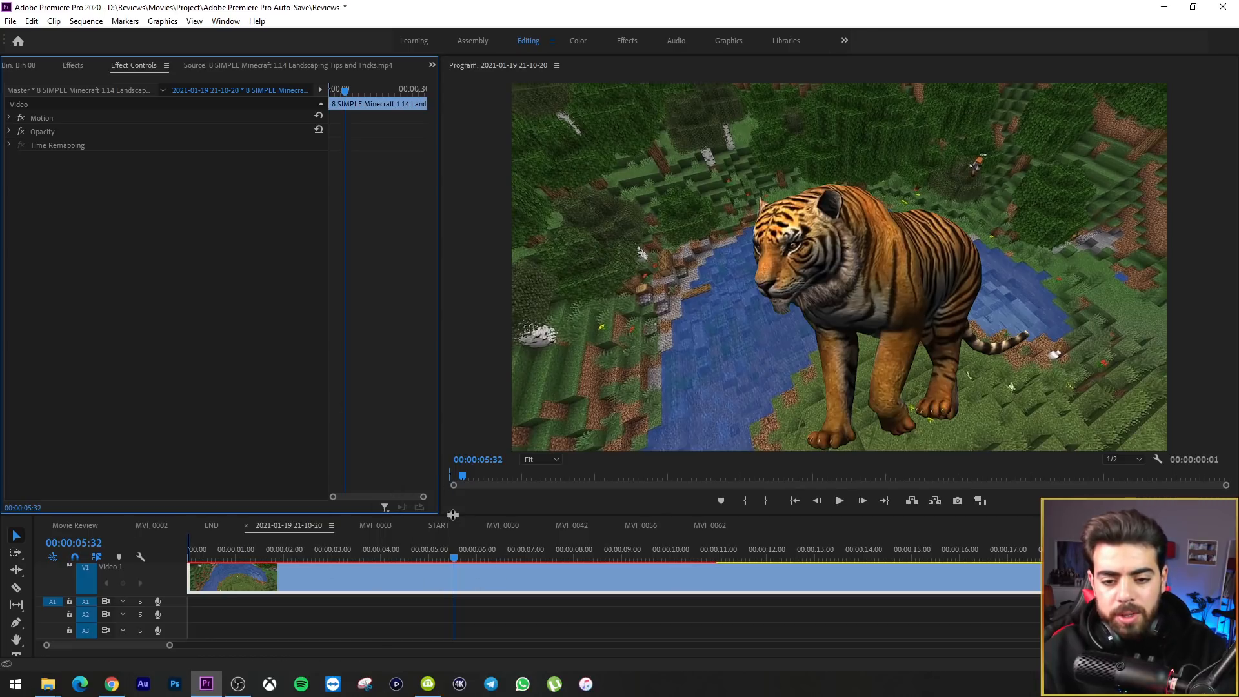
Restore the timeline area, increase the height of track V2 and move the playhead to about 00:00:05:17
drag(453, 514, 453, 413)
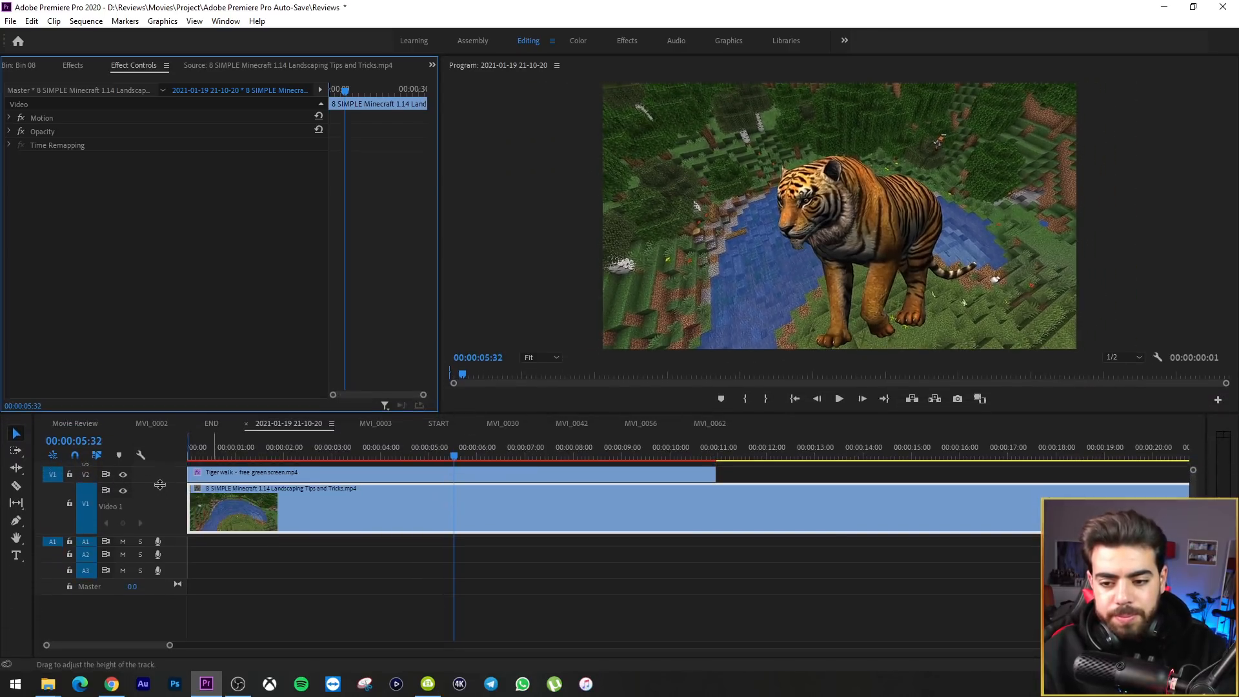
mouse_move(160, 485)
mouse_down()
mouse_move(169, 551)
mouse_move(169, 482)
mouse_up()
drag(408, 450, 442, 446)
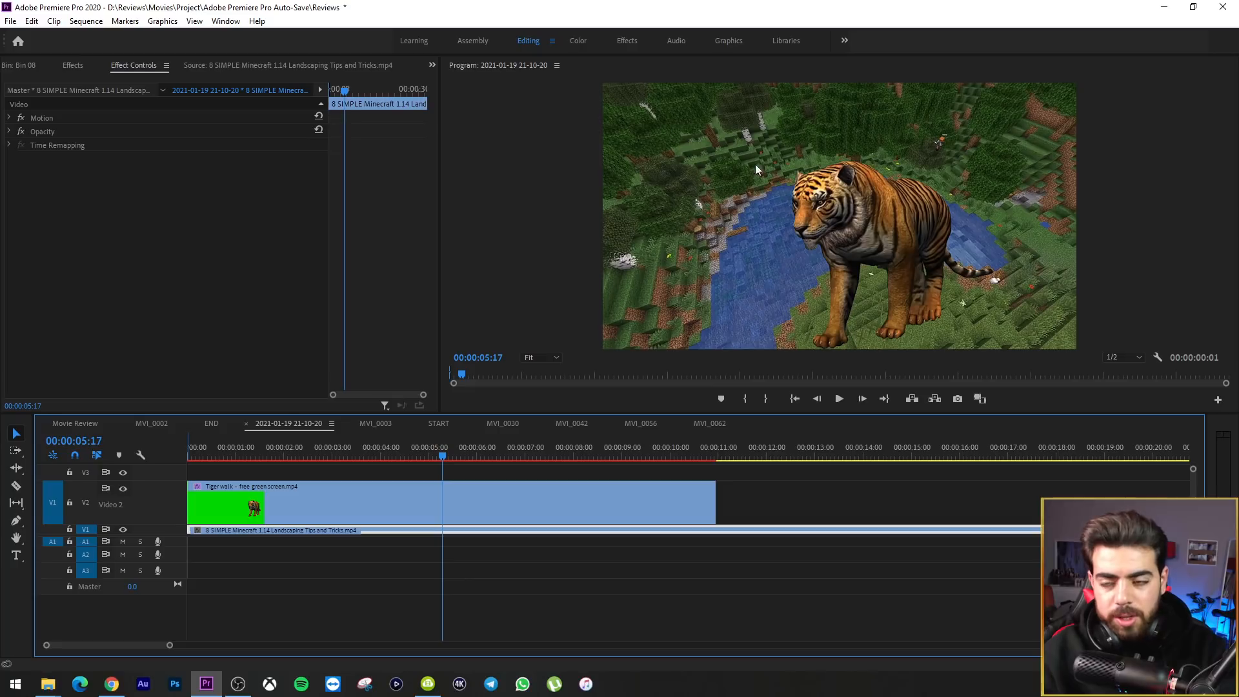
Apply the Color Balance effect from the Color Correction video effects to the tiger clip on V2
click(365, 496)
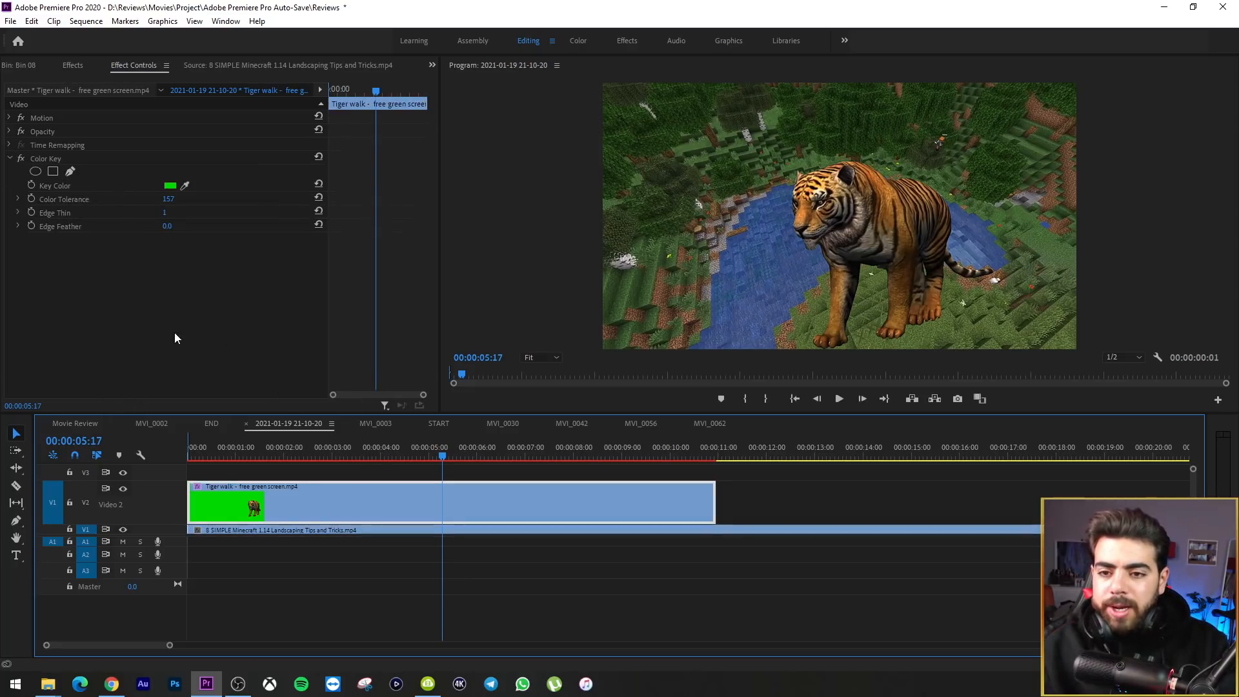
click(73, 66)
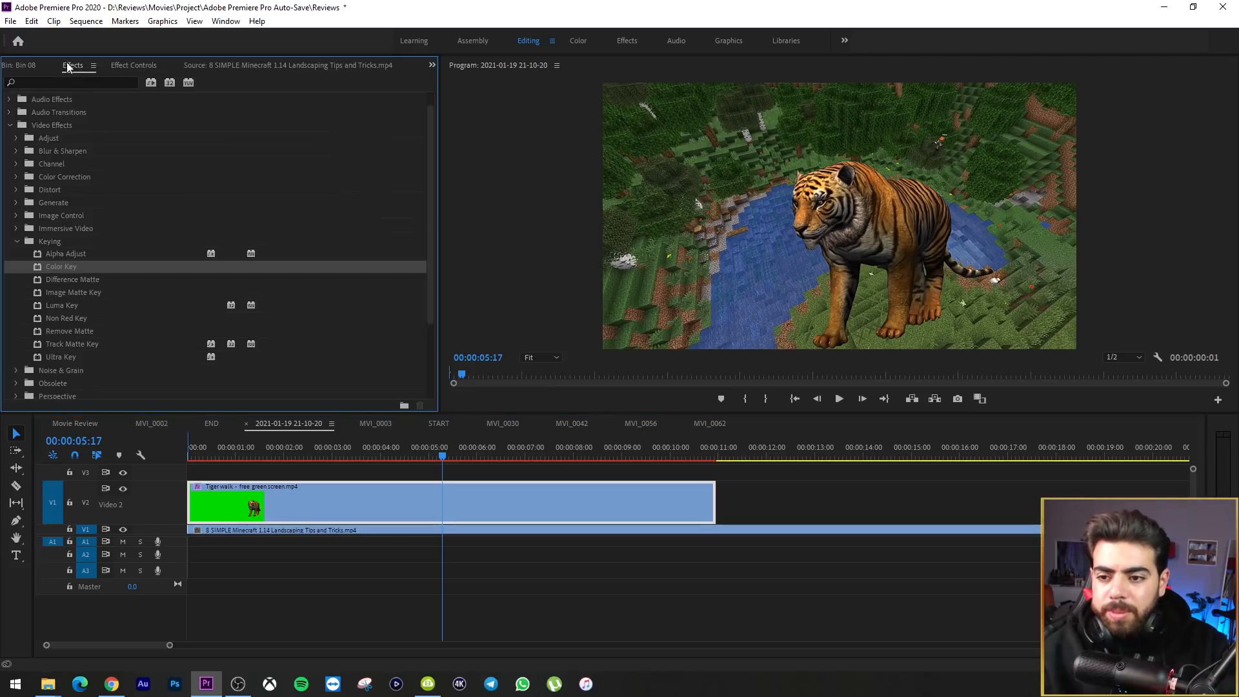
click(17, 241)
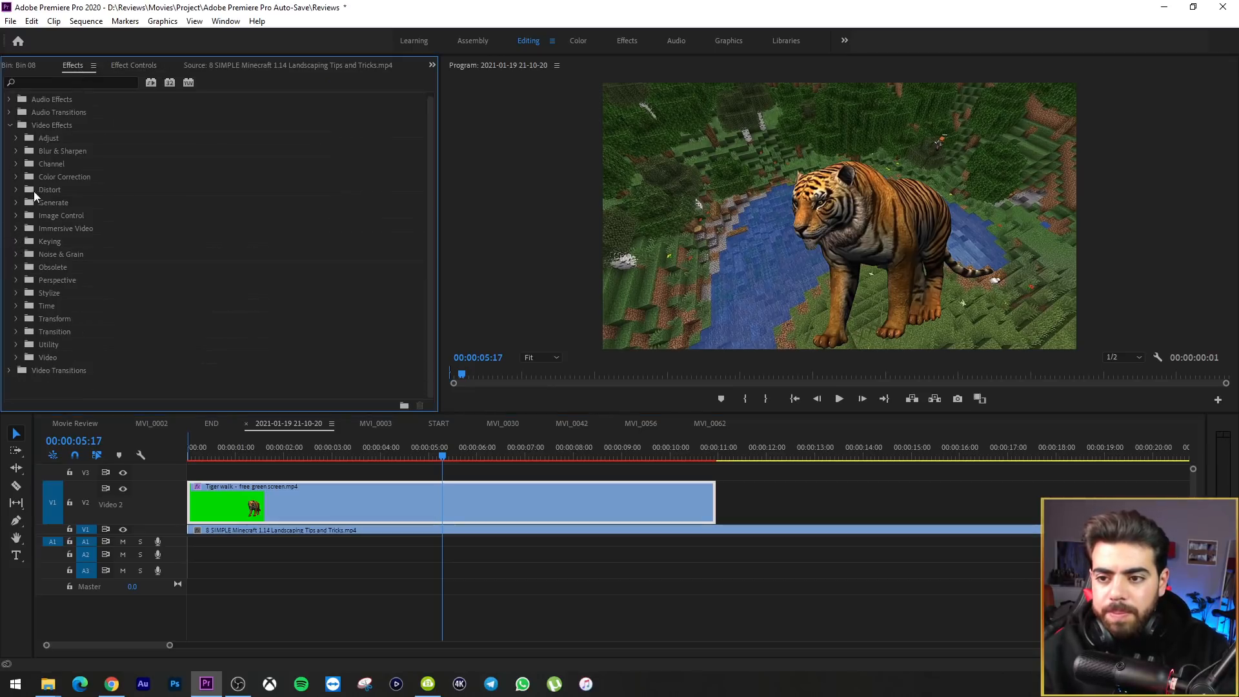
click(16, 177)
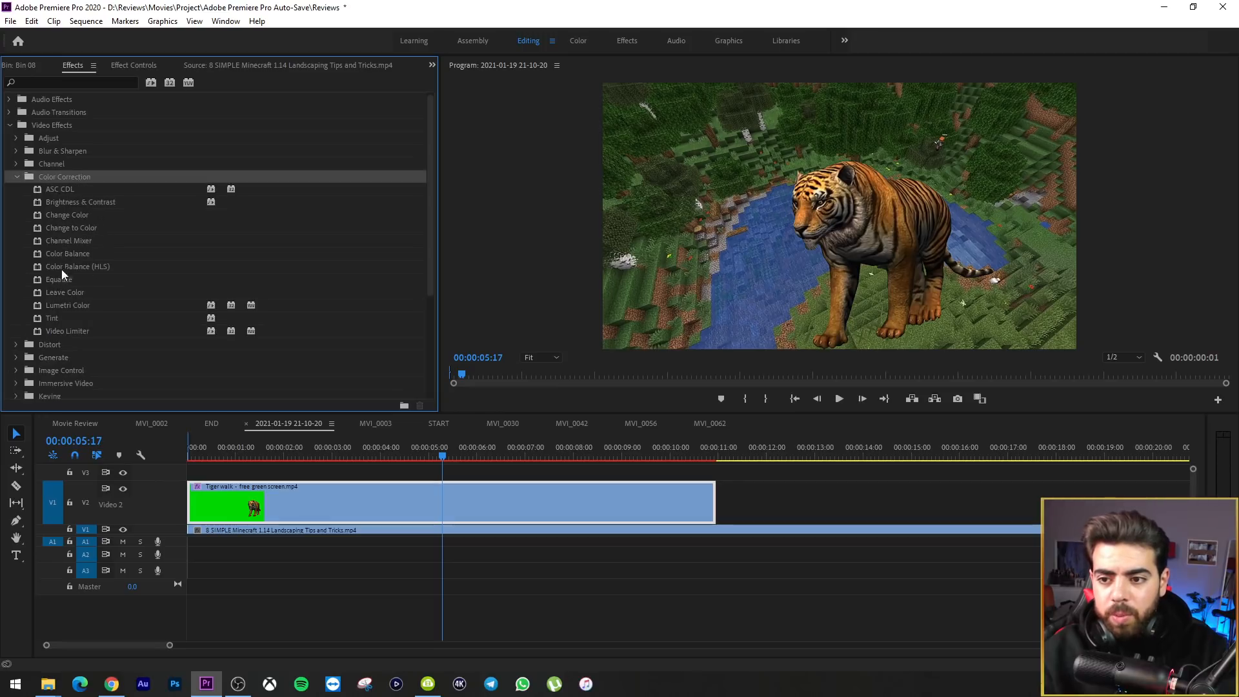
click(68, 254)
drag(53, 254, 314, 510)
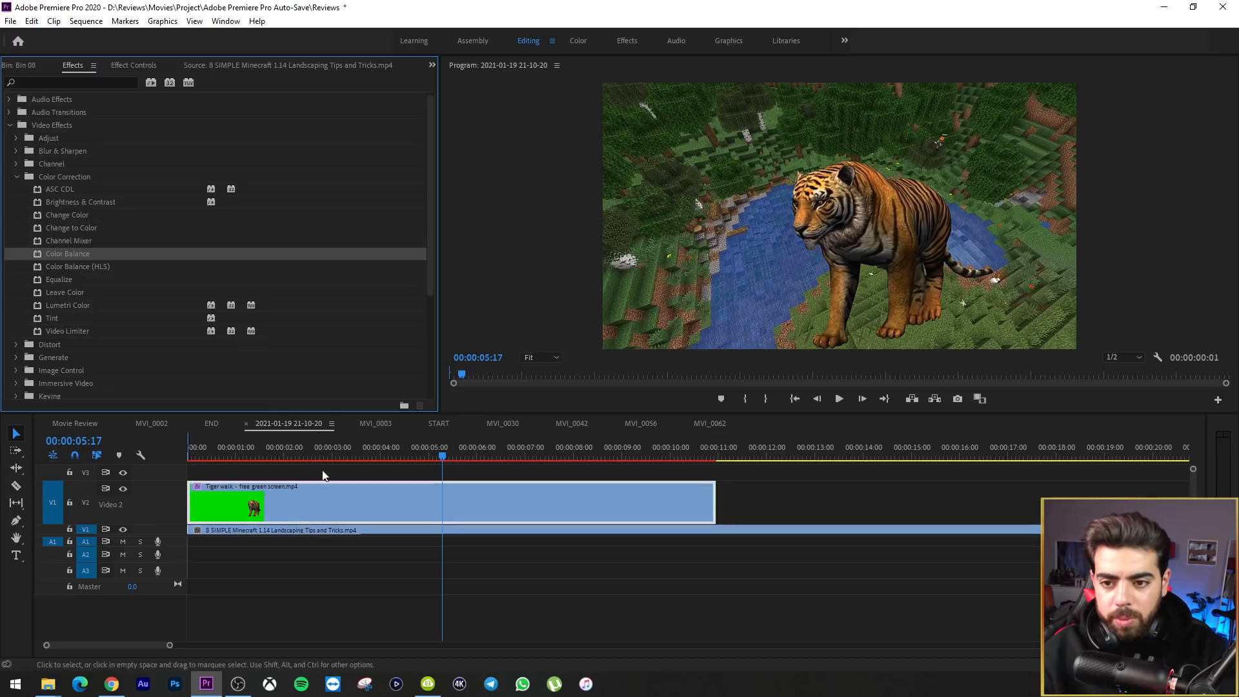
Set the tiger clip's Color Balance to Shadow Red Balance -4.0 and Shadow Green Balance 20.0
click(141, 69)
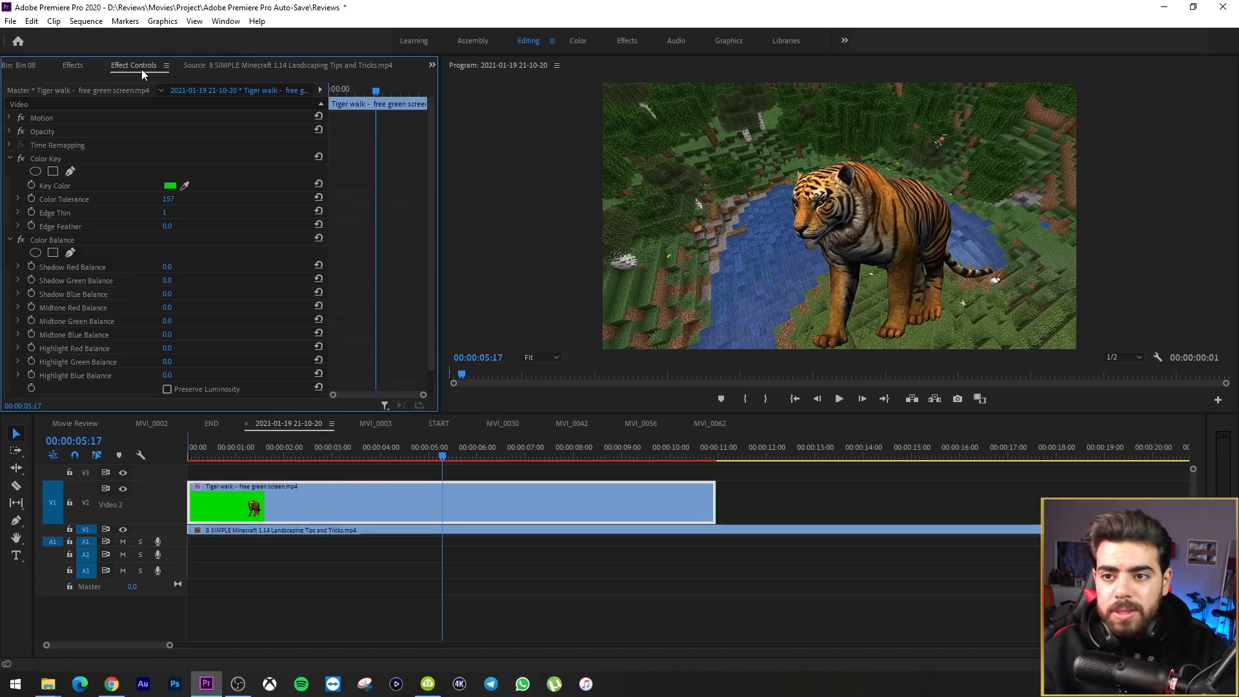
scroll(106, 269, down, 1)
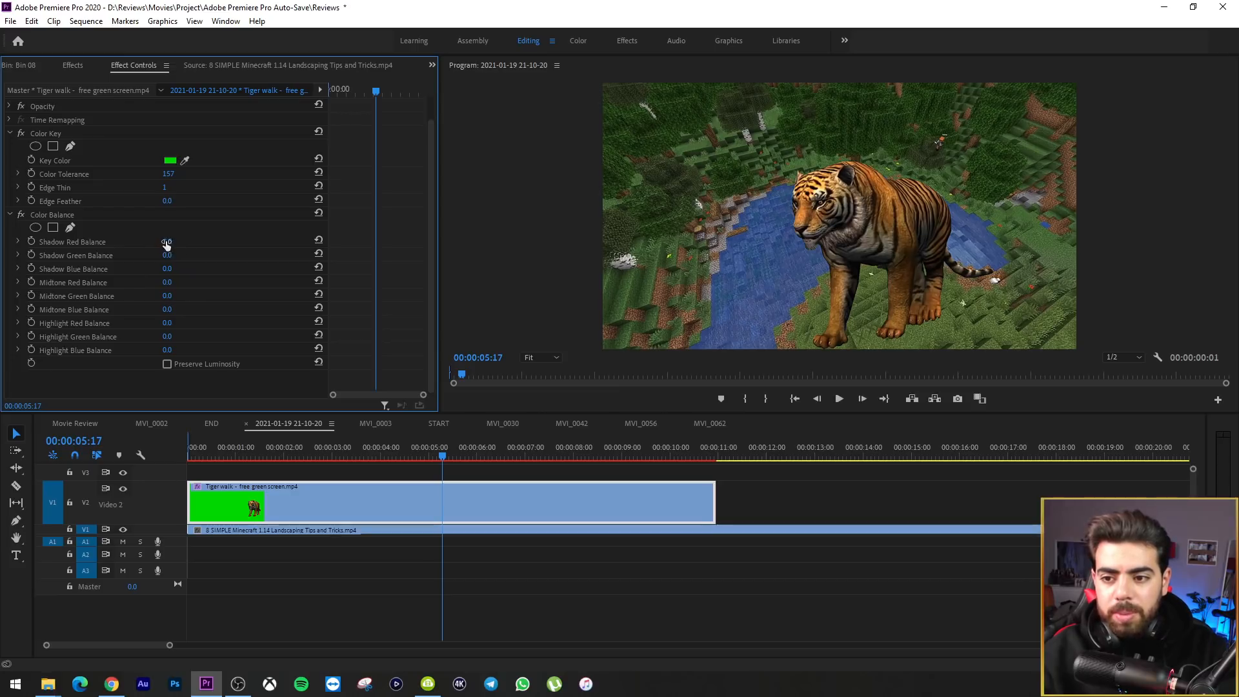
drag(166, 243, 140, 243)
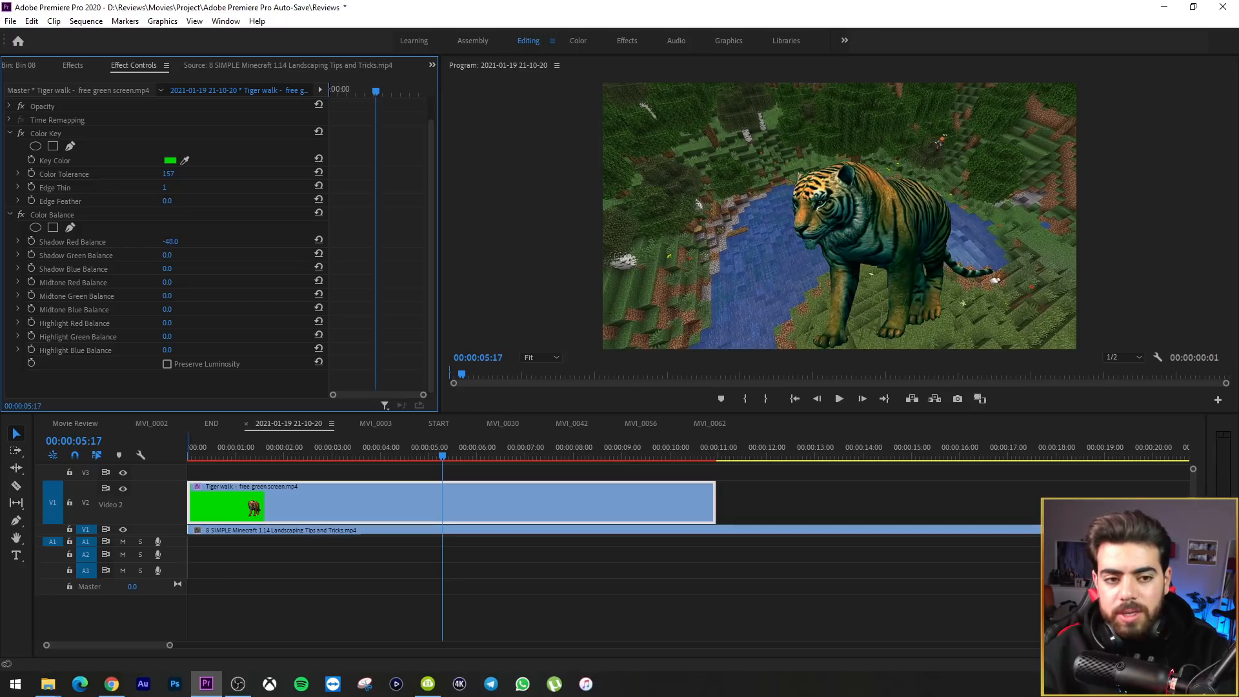
mouse_move(156, 243)
mouse_down()
mouse_move(184, 243)
mouse_move(163, 243)
mouse_up()
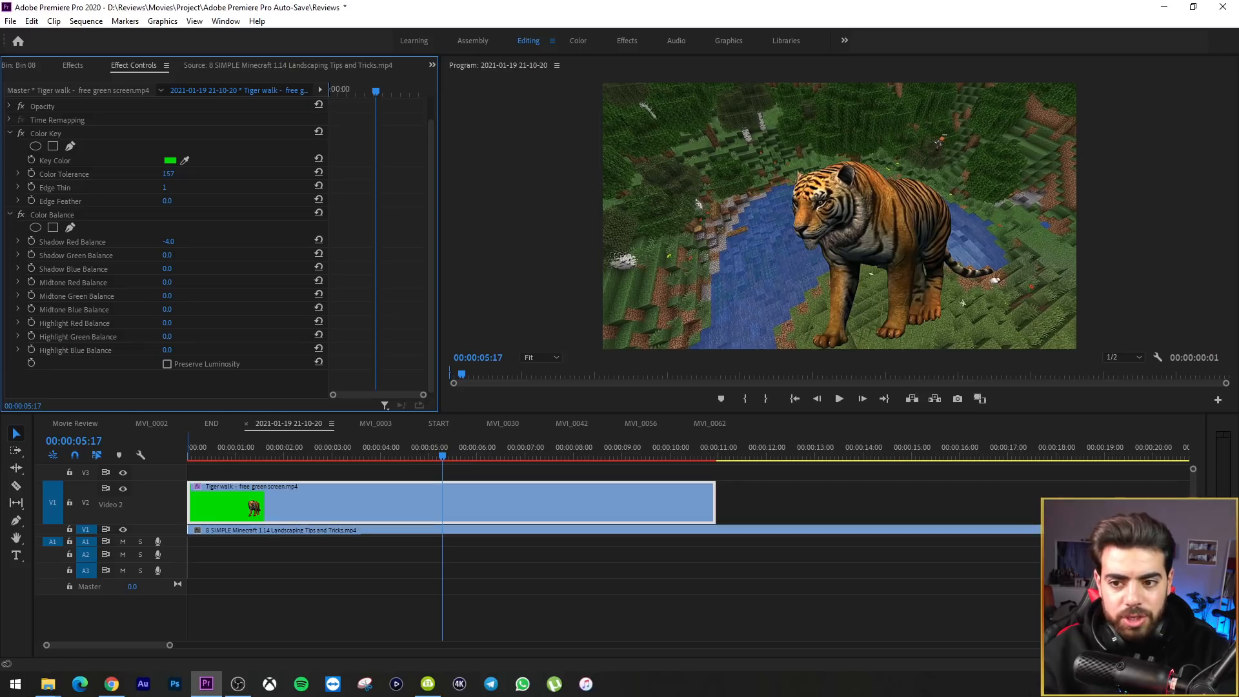
drag(167, 254, 180, 255)
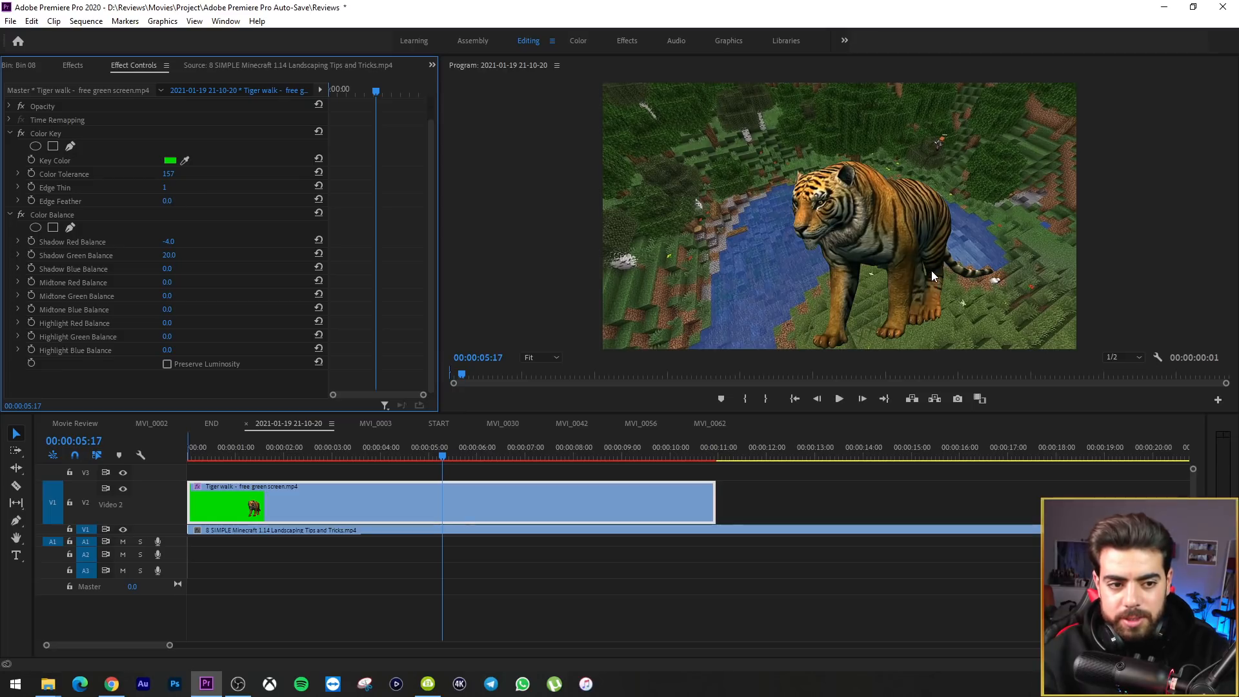
Move the playhead to about 00:00:06:18 and set the Color Balance's Midtone Red Balance to 23.0
drag(458, 453, 491, 453)
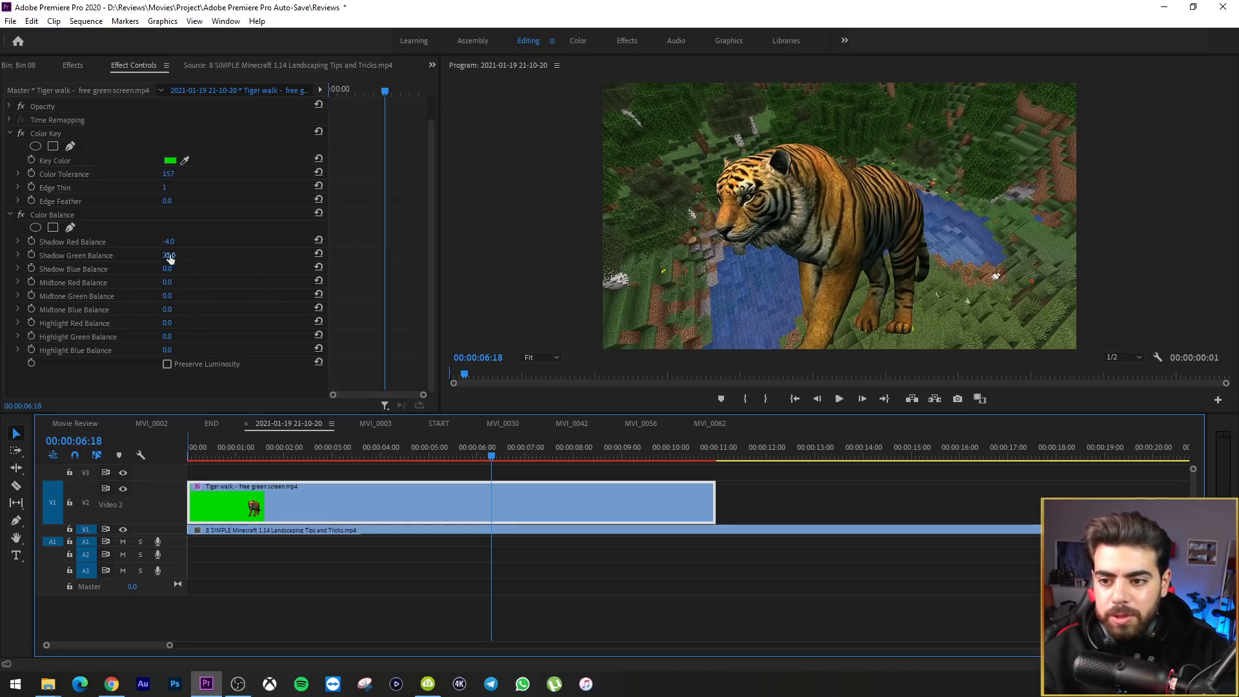
click(55, 282)
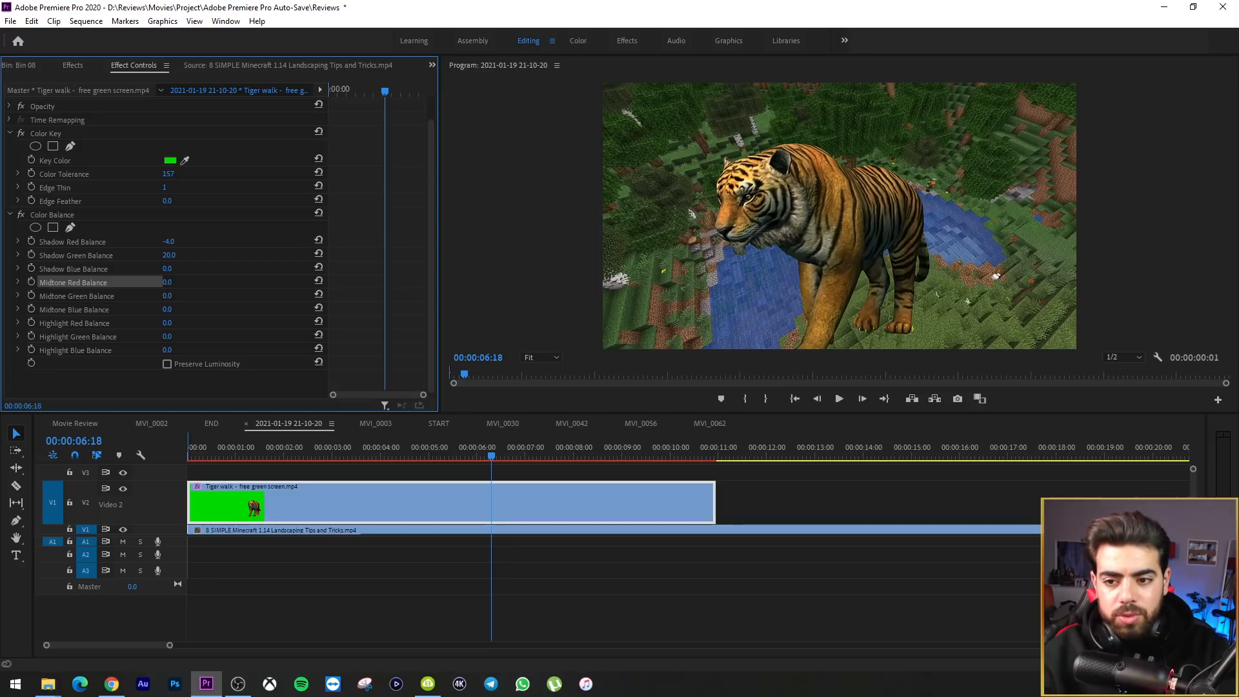
drag(167, 282, 175, 282)
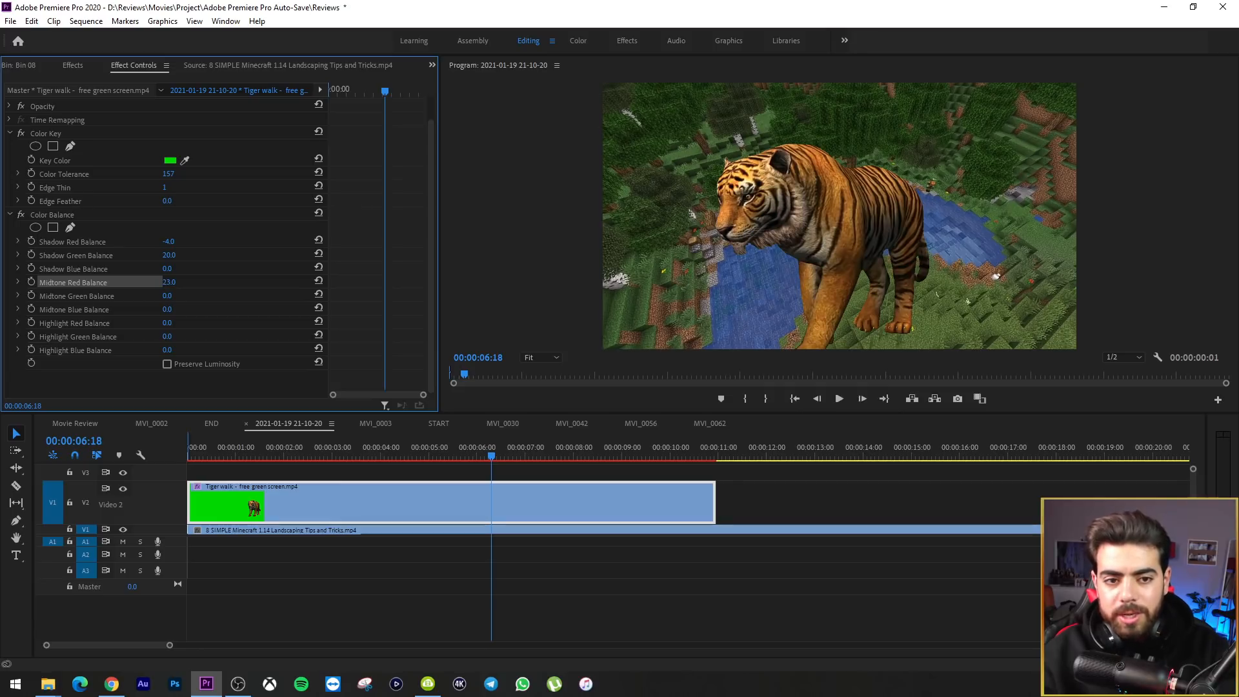
Set the tiger clip's Color Balance midtones to Midtone Red 4.0, Midtone Green 7.0 and Midtone Blue 7.0
drag(179, 284, 169, 283)
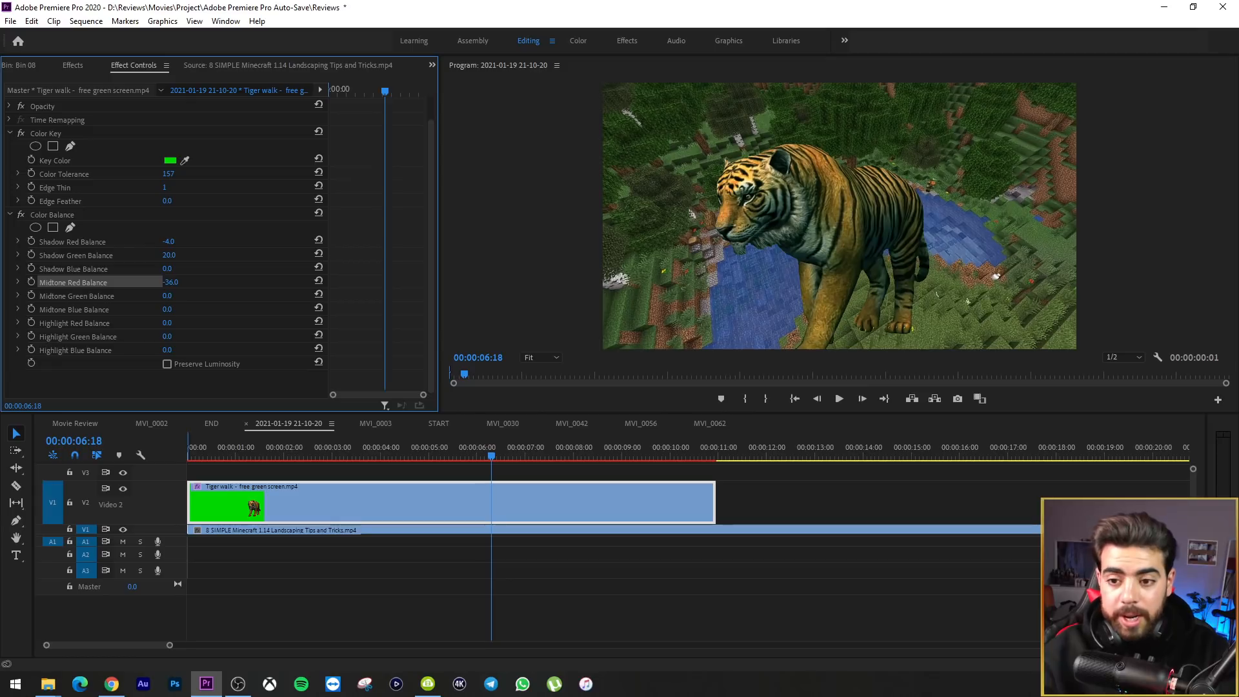
mouse_move(164, 282)
mouse_down()
mouse_move(178, 282)
mouse_move(163, 282)
mouse_up()
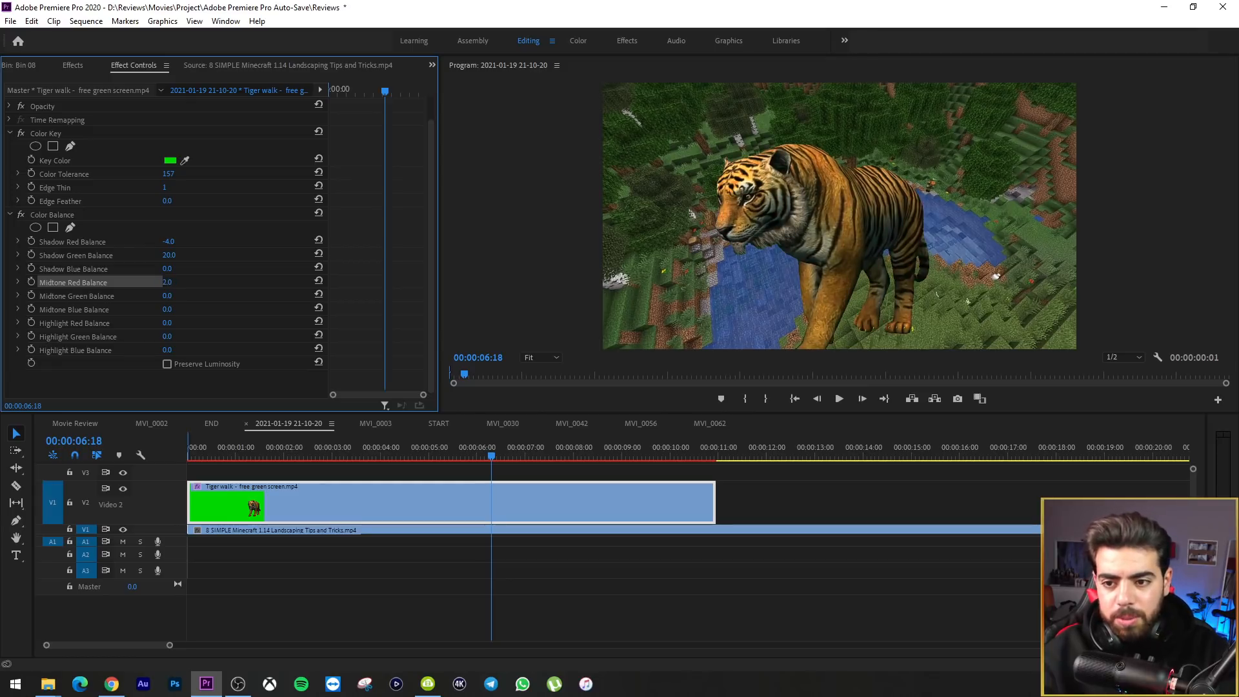
click(94, 296)
click(168, 298)
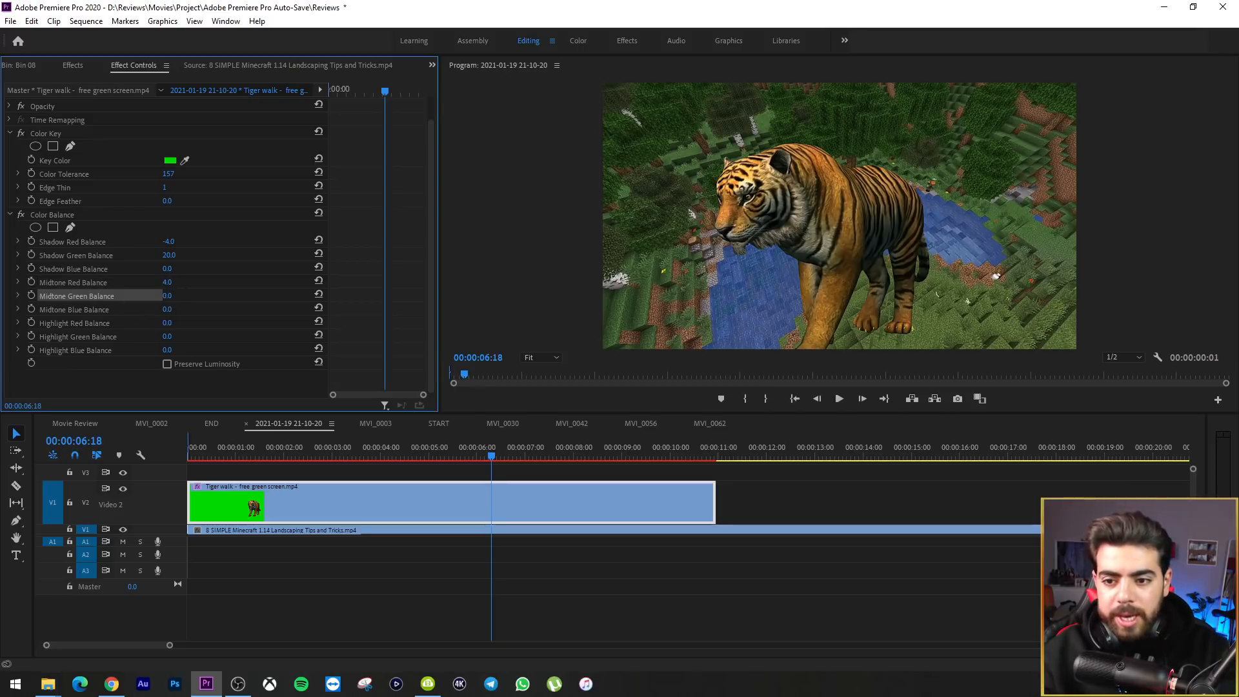
text(7)
key(Return)
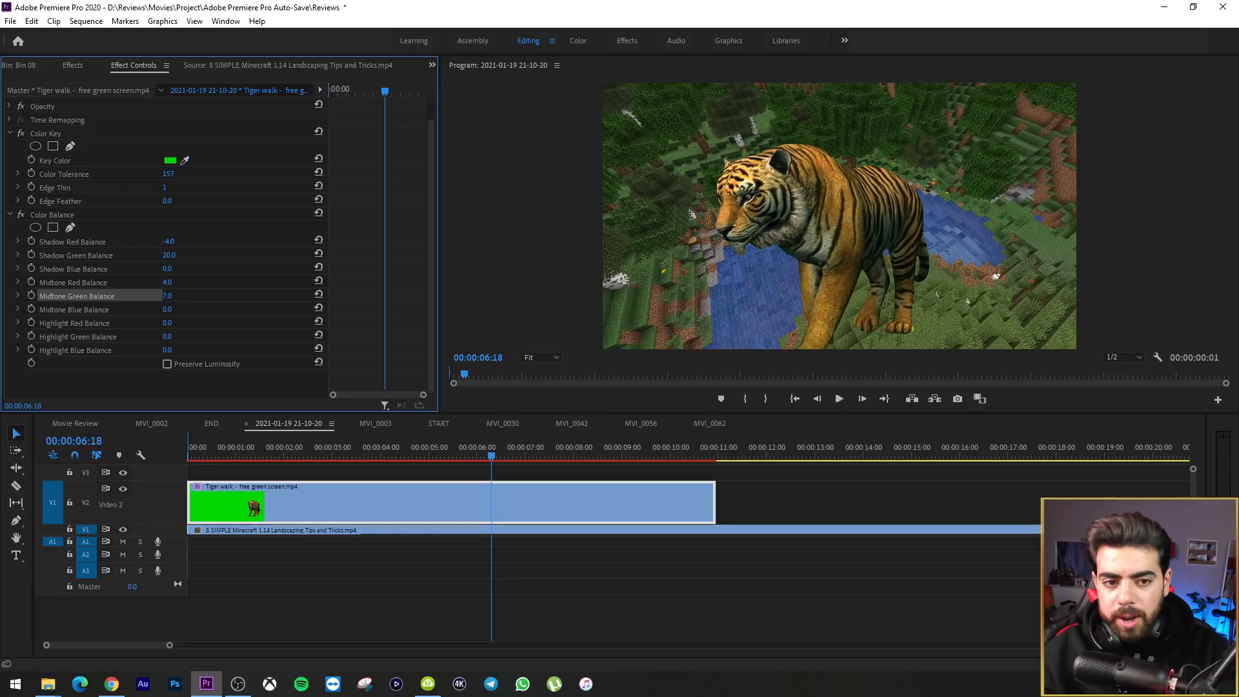
click(168, 311)
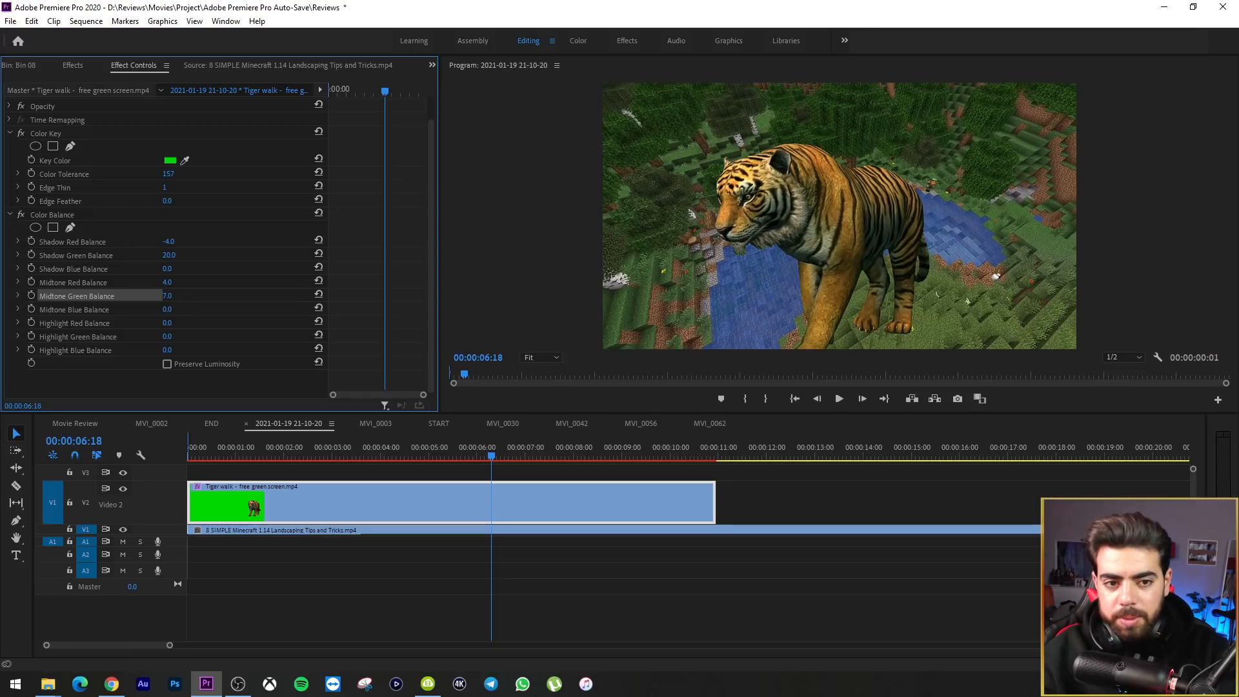
text(43)
key(Return)
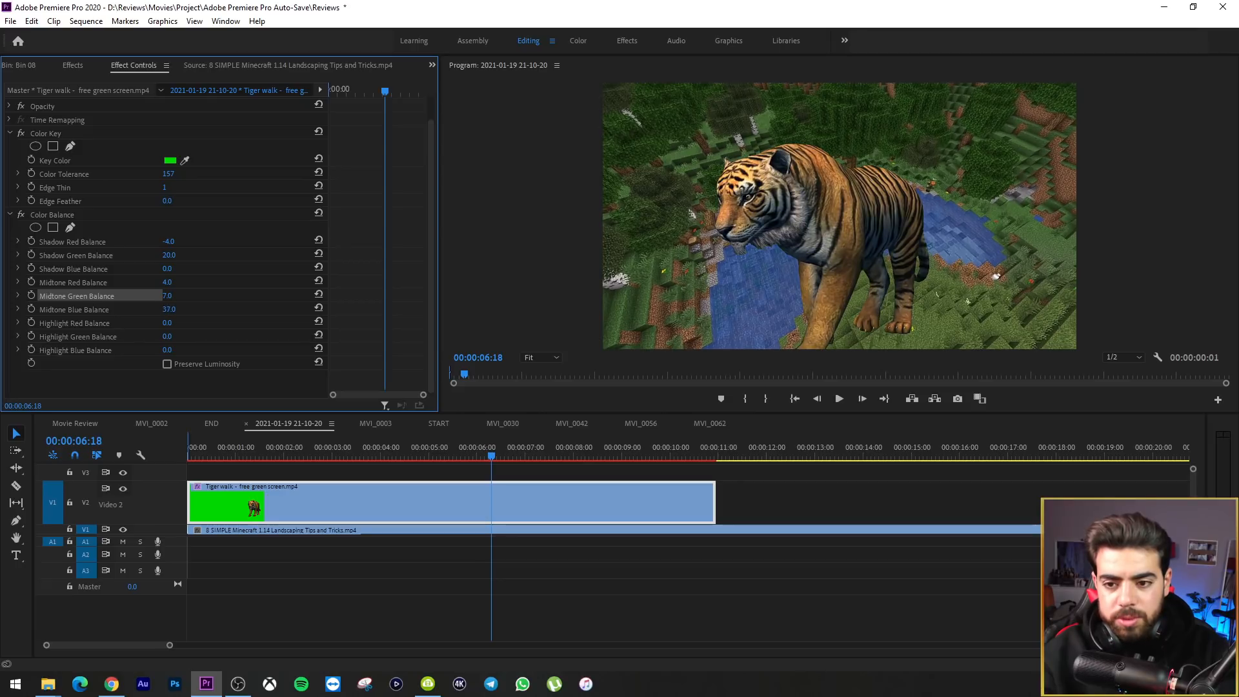
drag(168, 309, 167, 309)
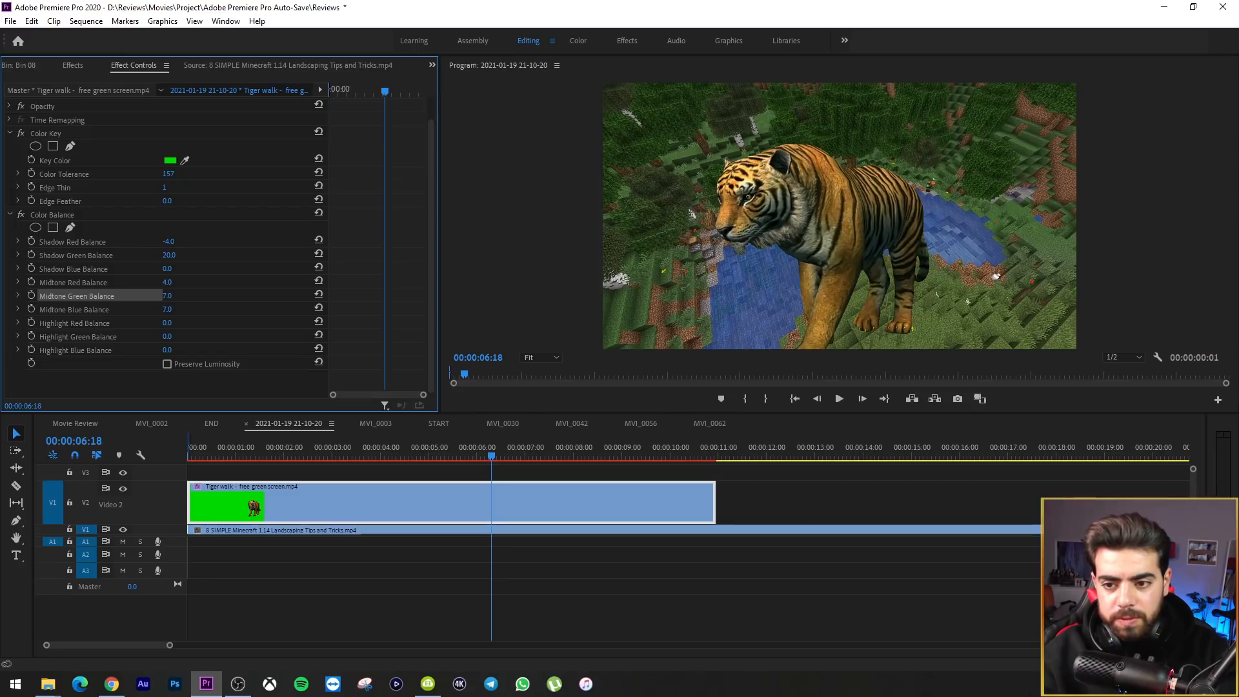
Set the tiger clip's Highlight Red Balance to -2.0 and Highlight Blue Balance to 23.0
click(109, 325)
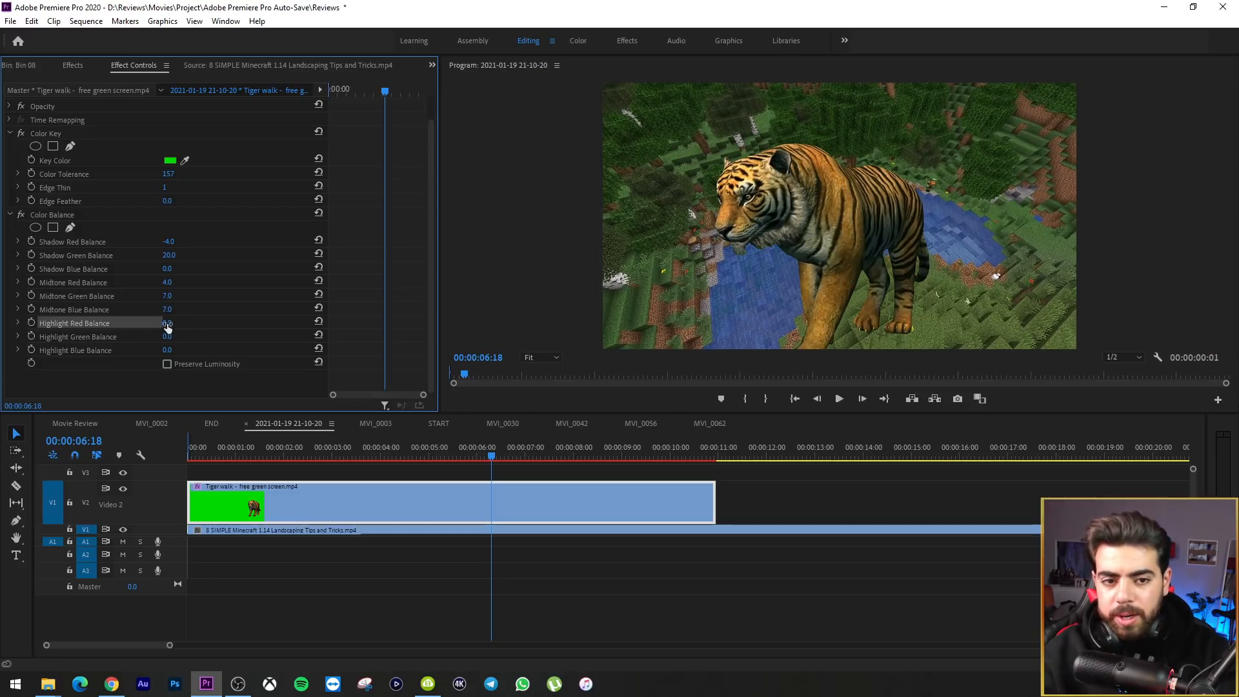
drag(167, 328, 158, 322)
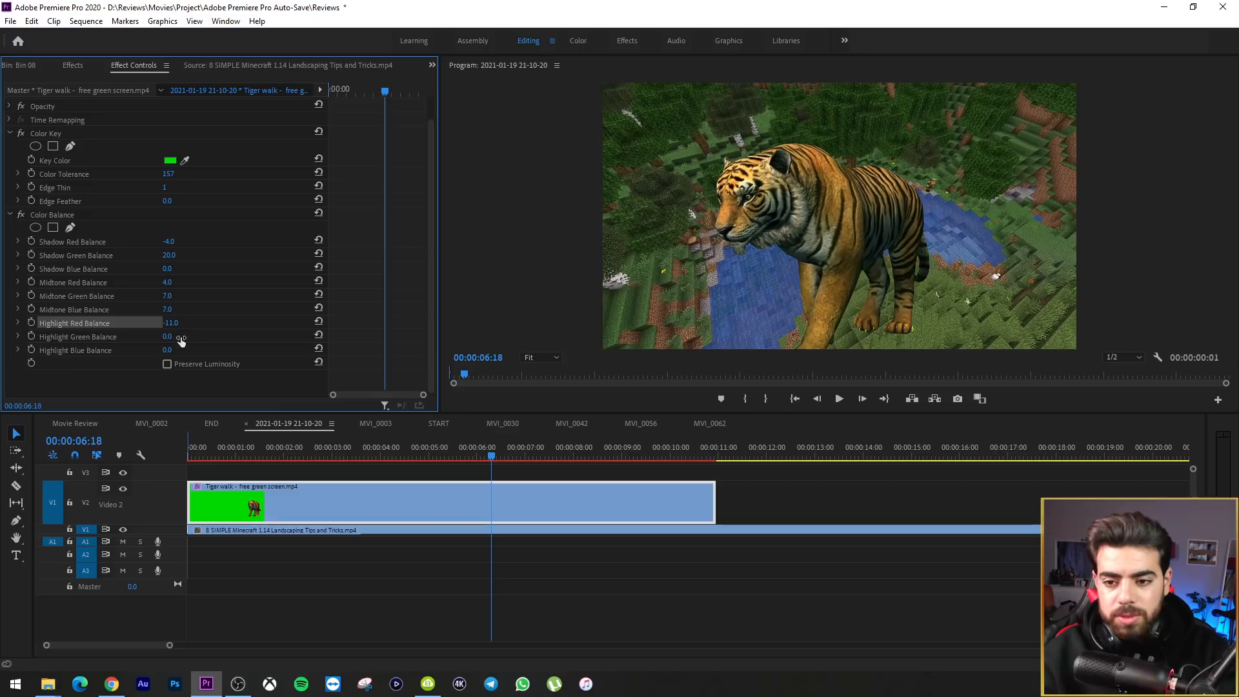
mouse_move(167, 336)
mouse_down()
mouse_move(162, 322)
mouse_move(172, 322)
mouse_up()
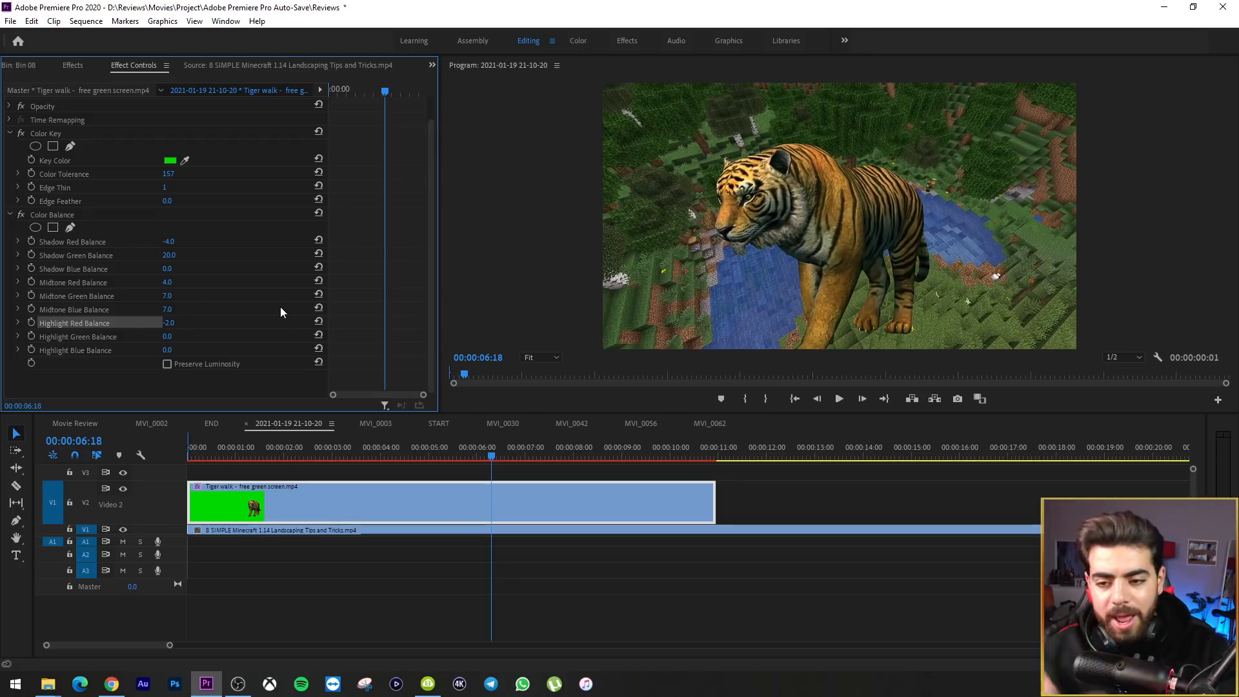
drag(167, 337, 169, 337)
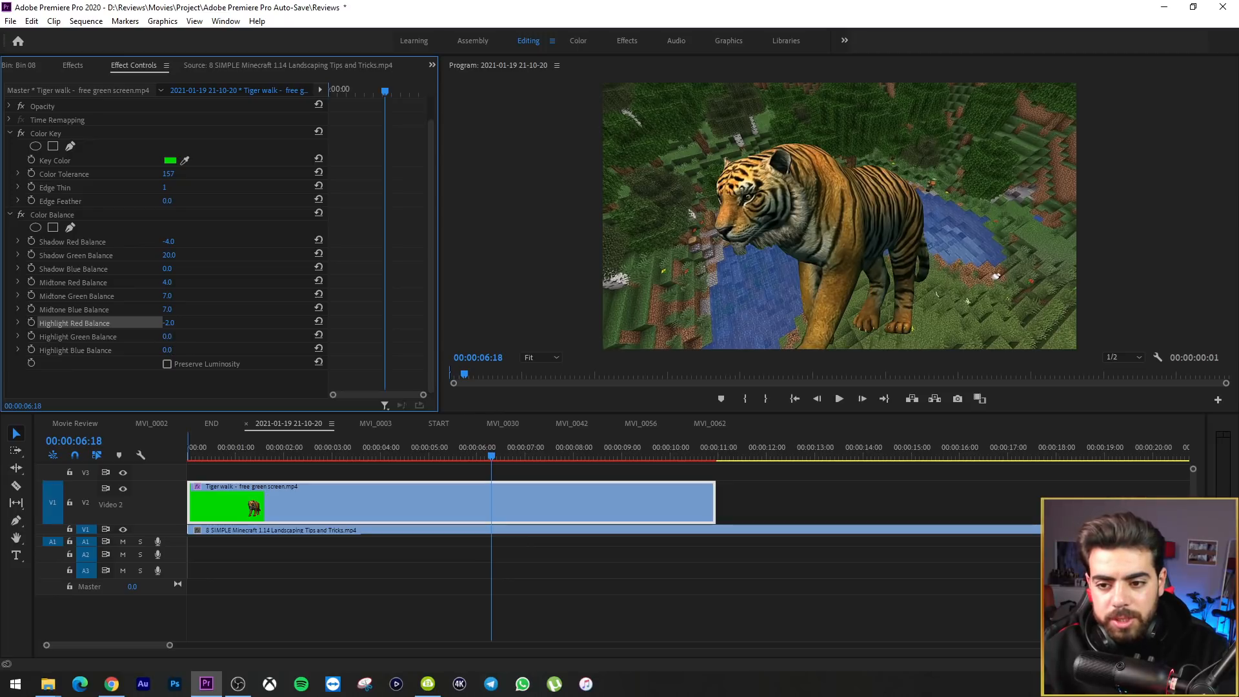
click(169, 336)
click(164, 351)
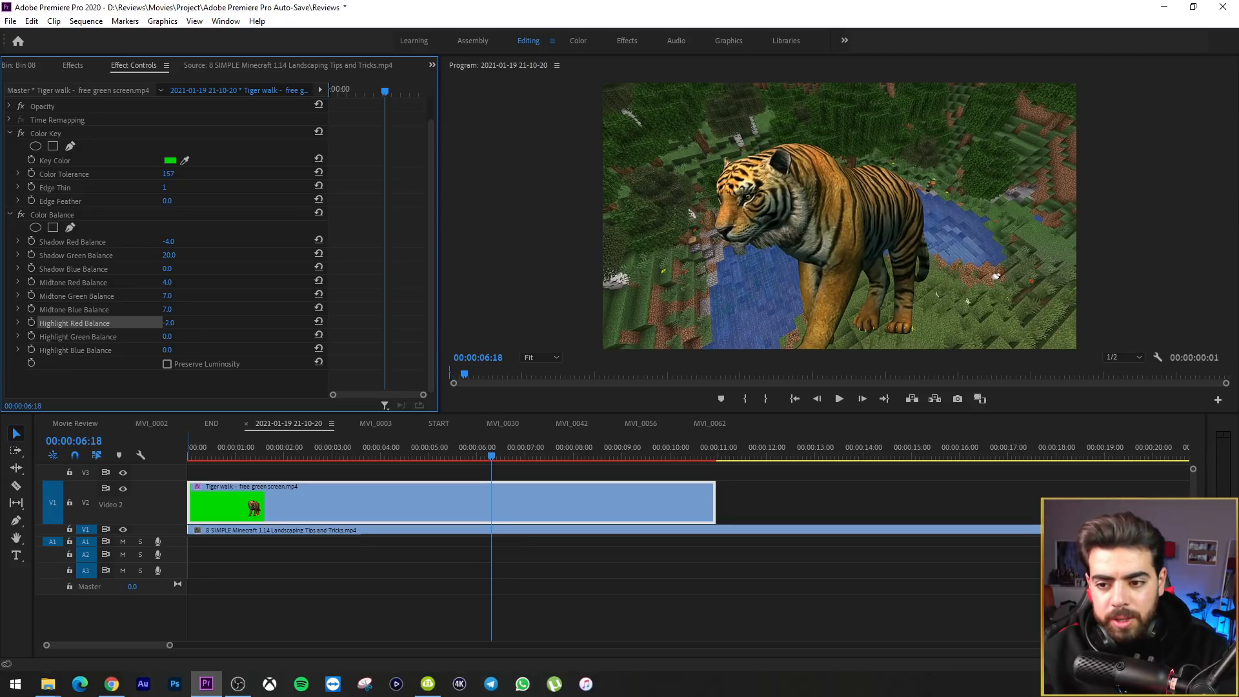
drag(164, 350, 173, 350)
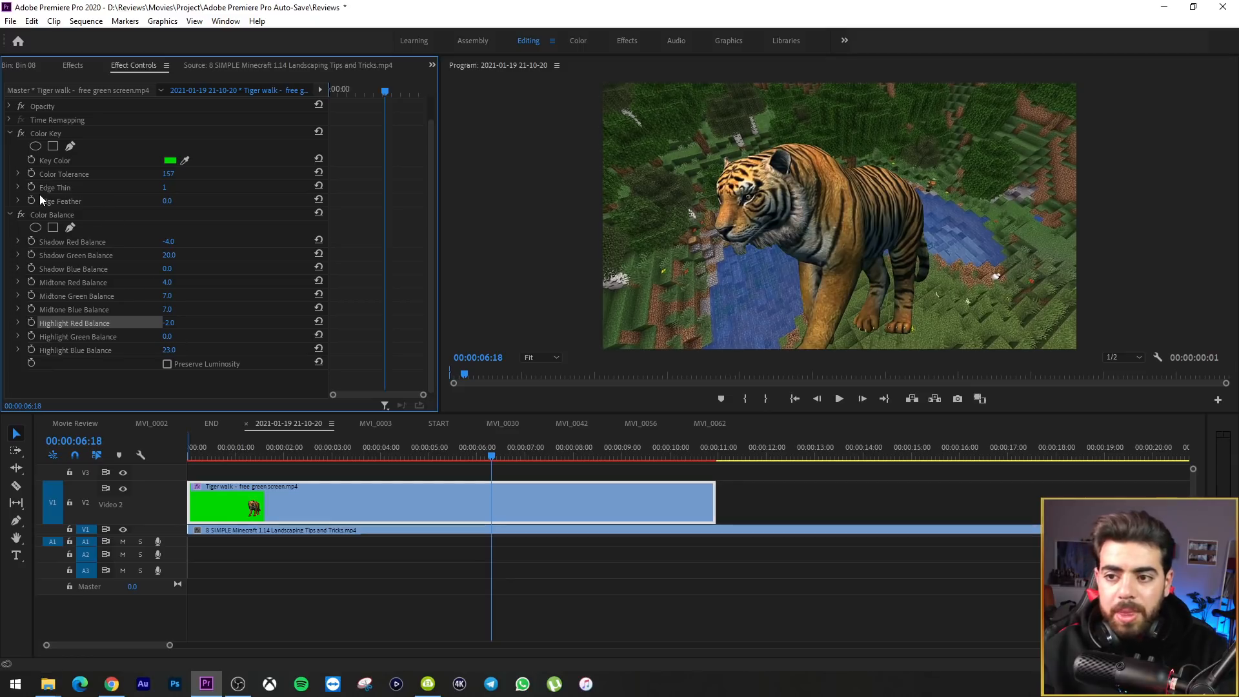
Compare the tiger at about 00:00:03:41 with the Color Balance effect off and on, leaving the effect enabled
click(21, 214)
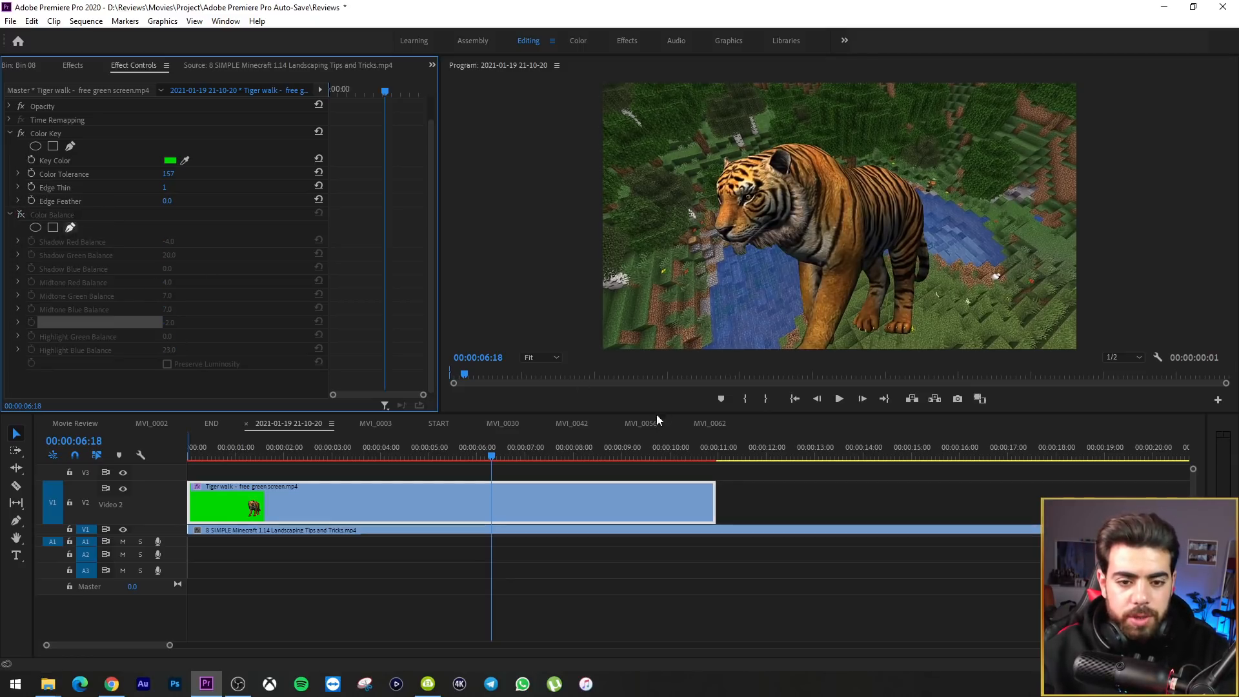
drag(491, 459, 364, 455)
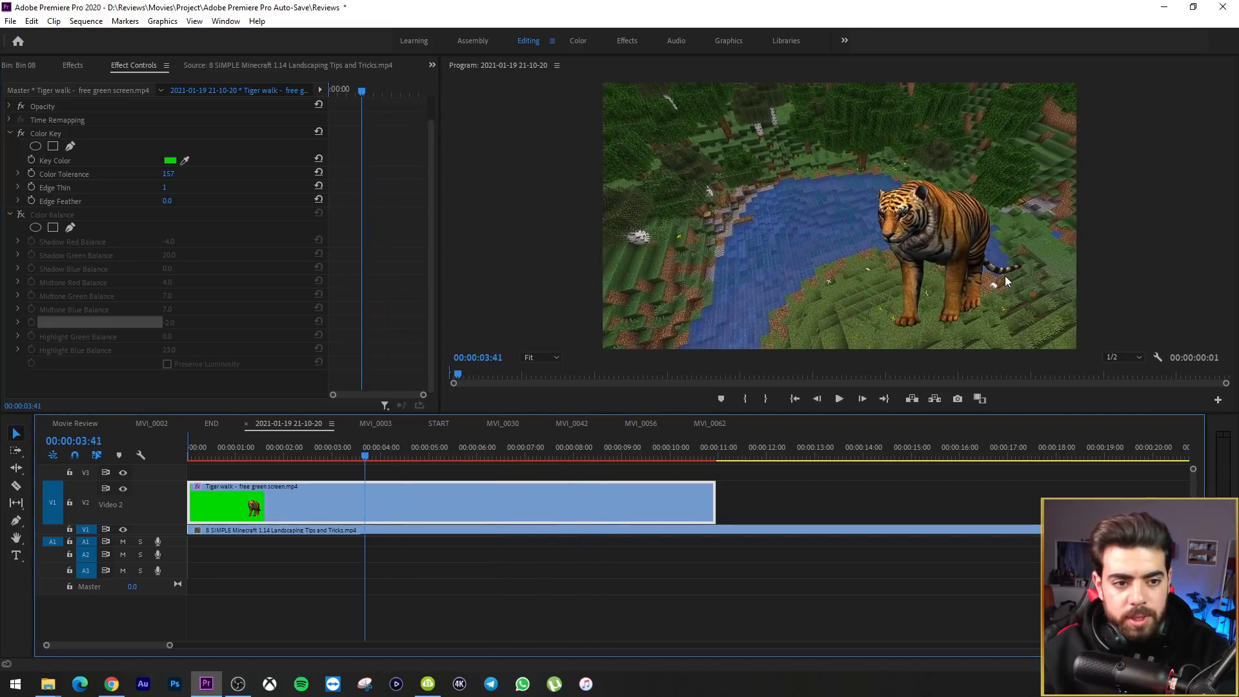
click(22, 214)
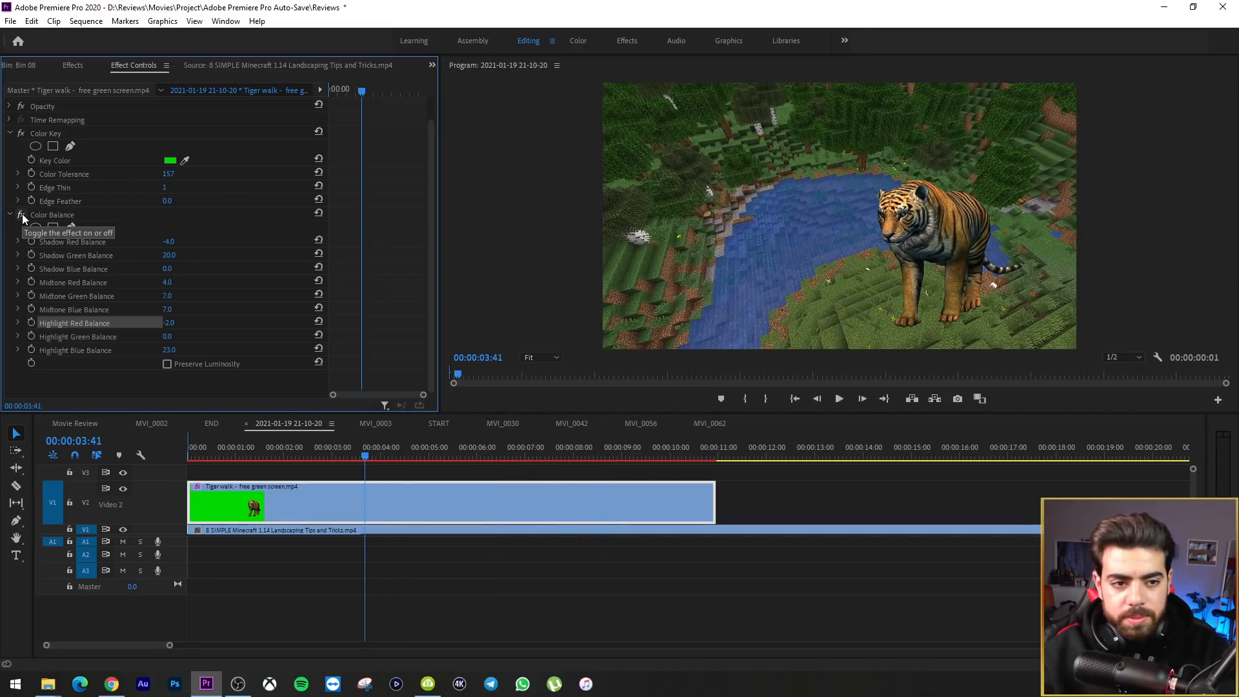
click(22, 214)
click(21, 214)
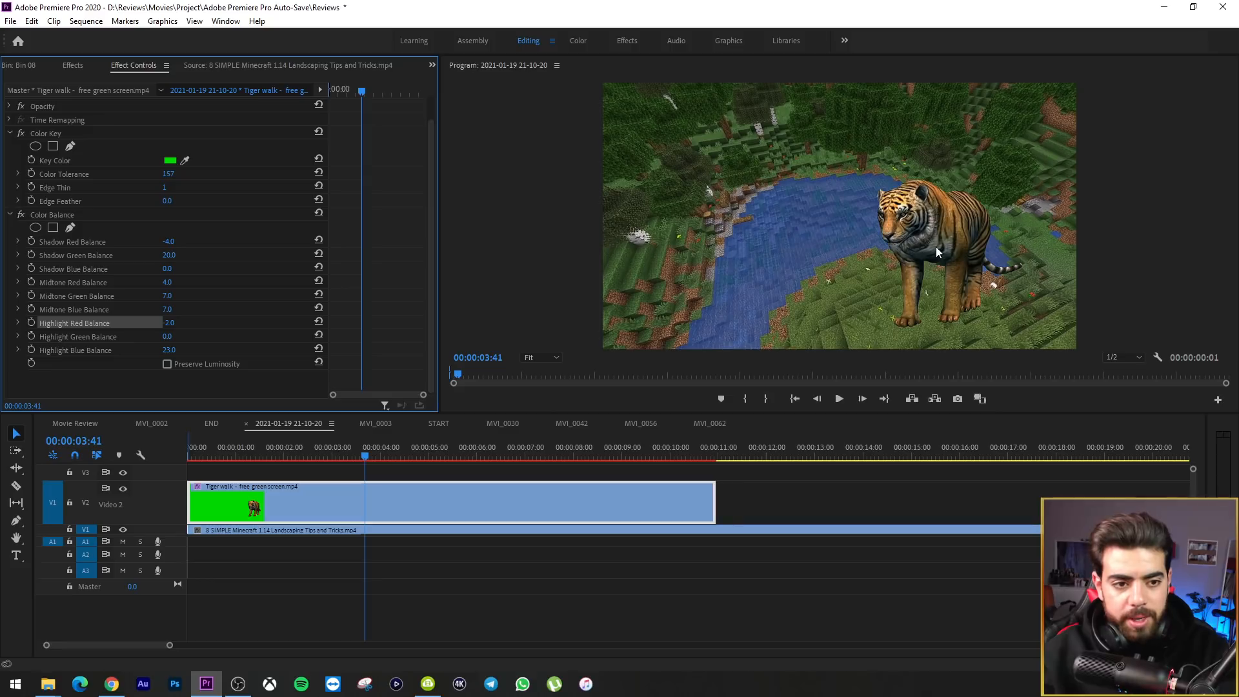
click(21, 214)
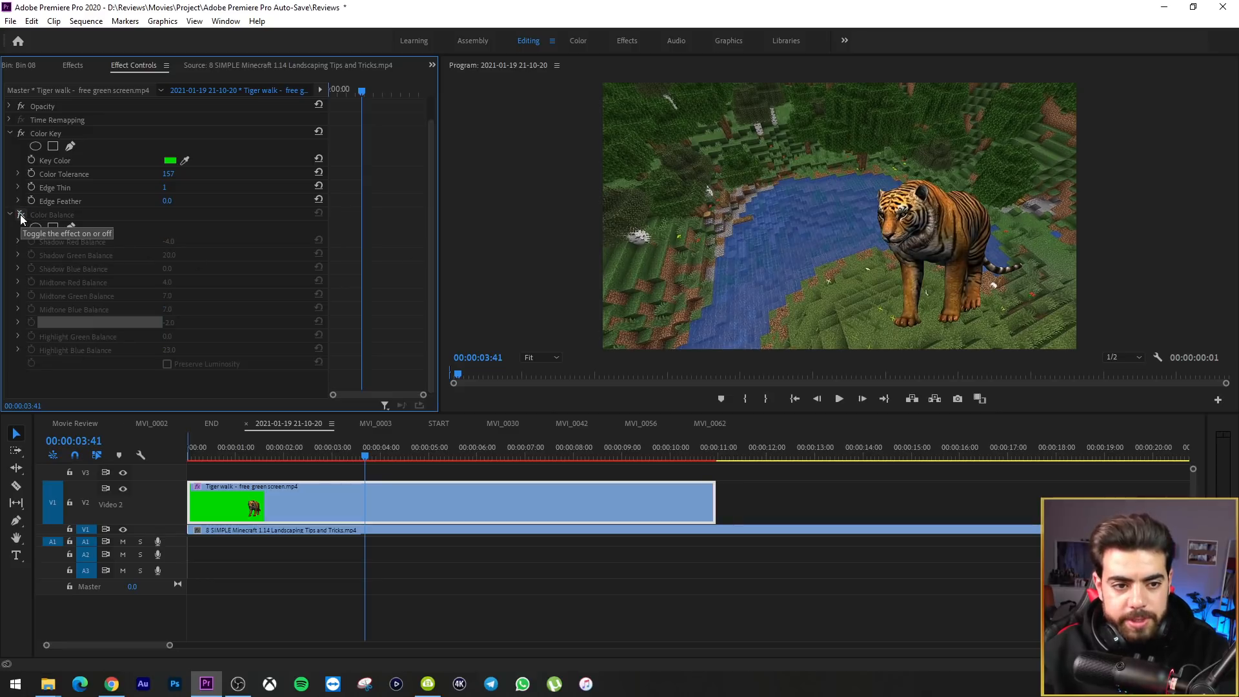
click(21, 214)
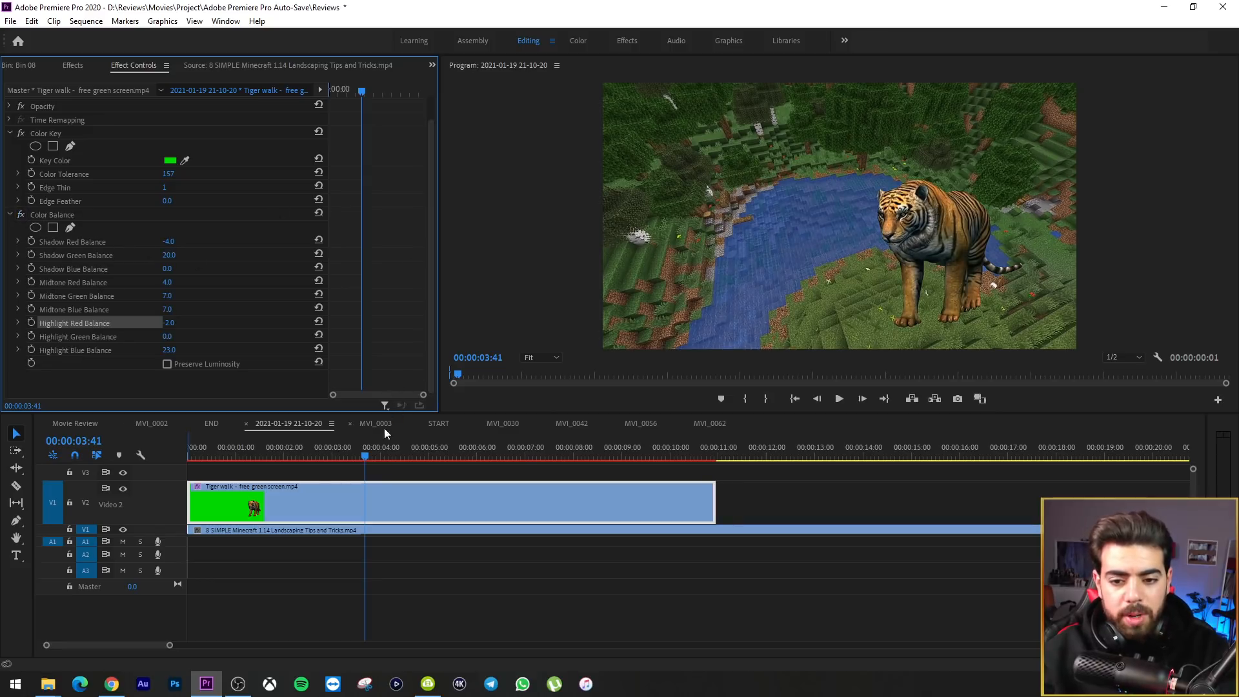
Play the composite from the start of the sequence and stop at about 00:00:03:23
drag(406, 450, 456, 448)
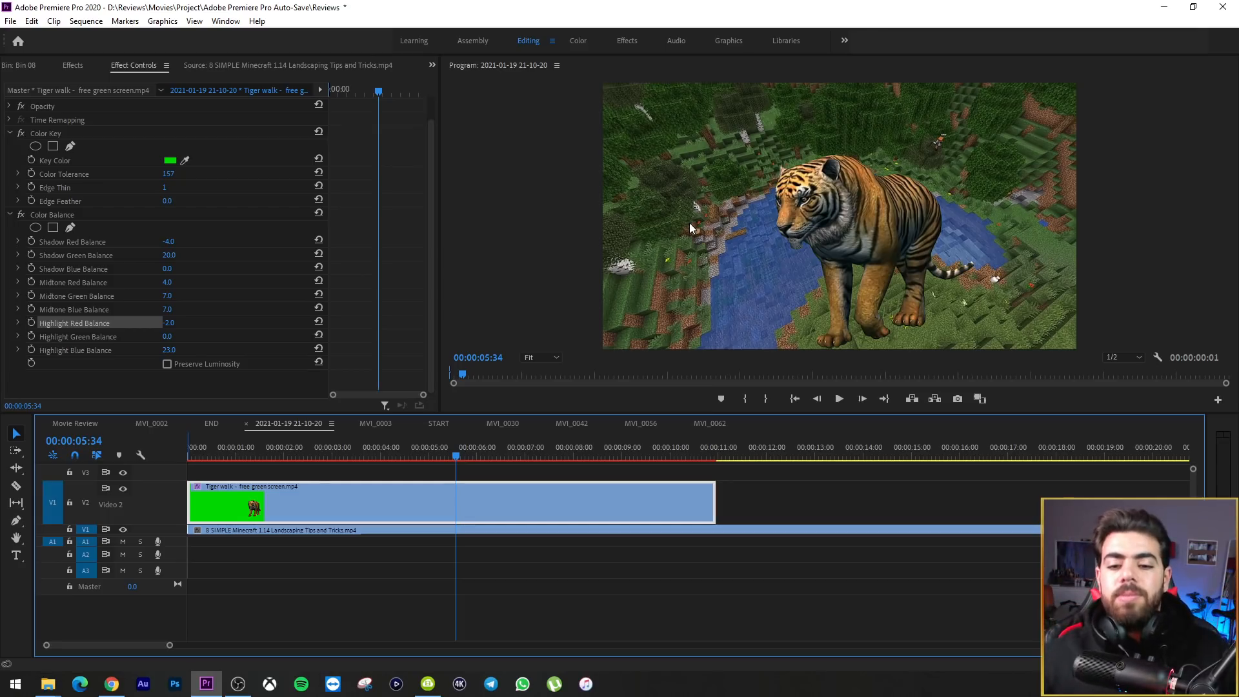
drag(479, 458, 156, 451)
key(space)
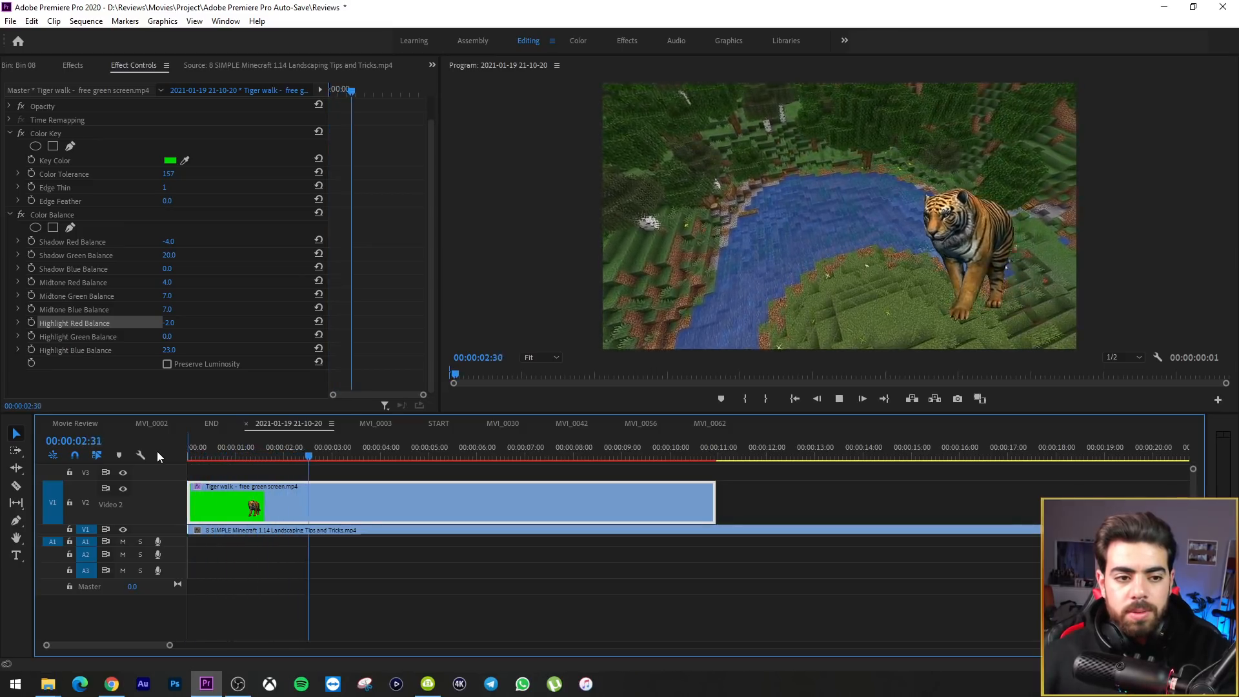
key(space)
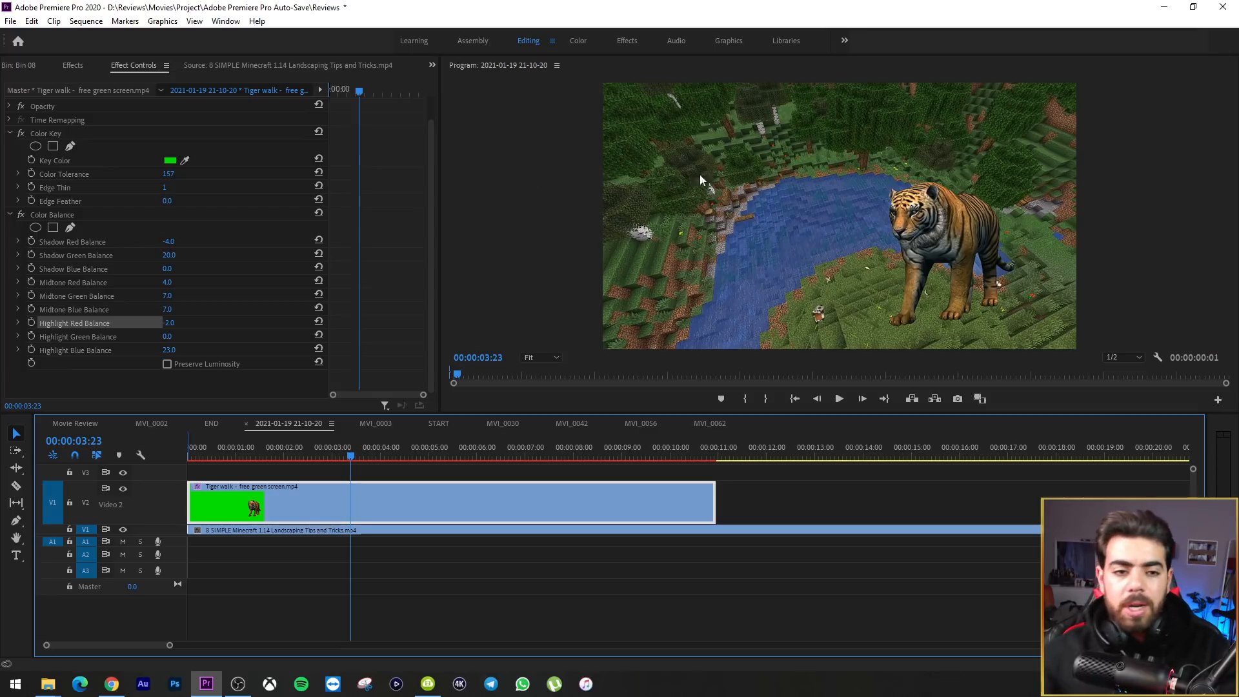
Add the title text "TIGER KING" with the Type tool over the trees in the upper middle of the video frame
click(755, 148)
key(t)
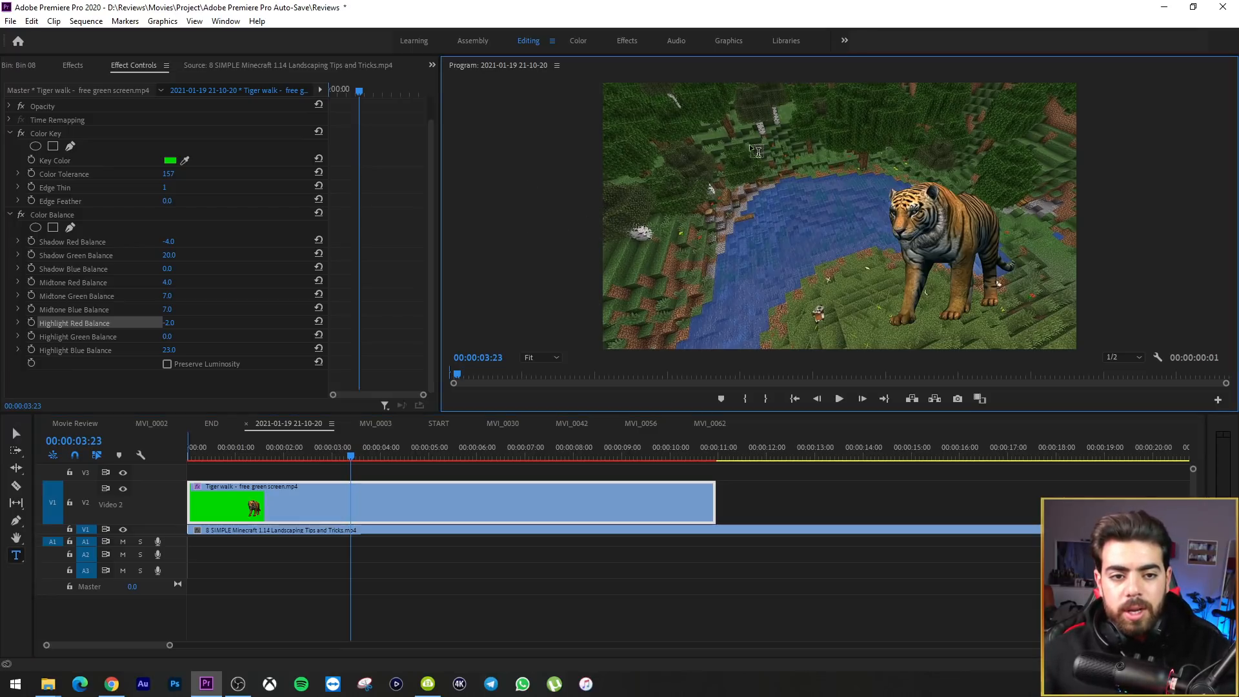
click(751, 136)
text(TIK)
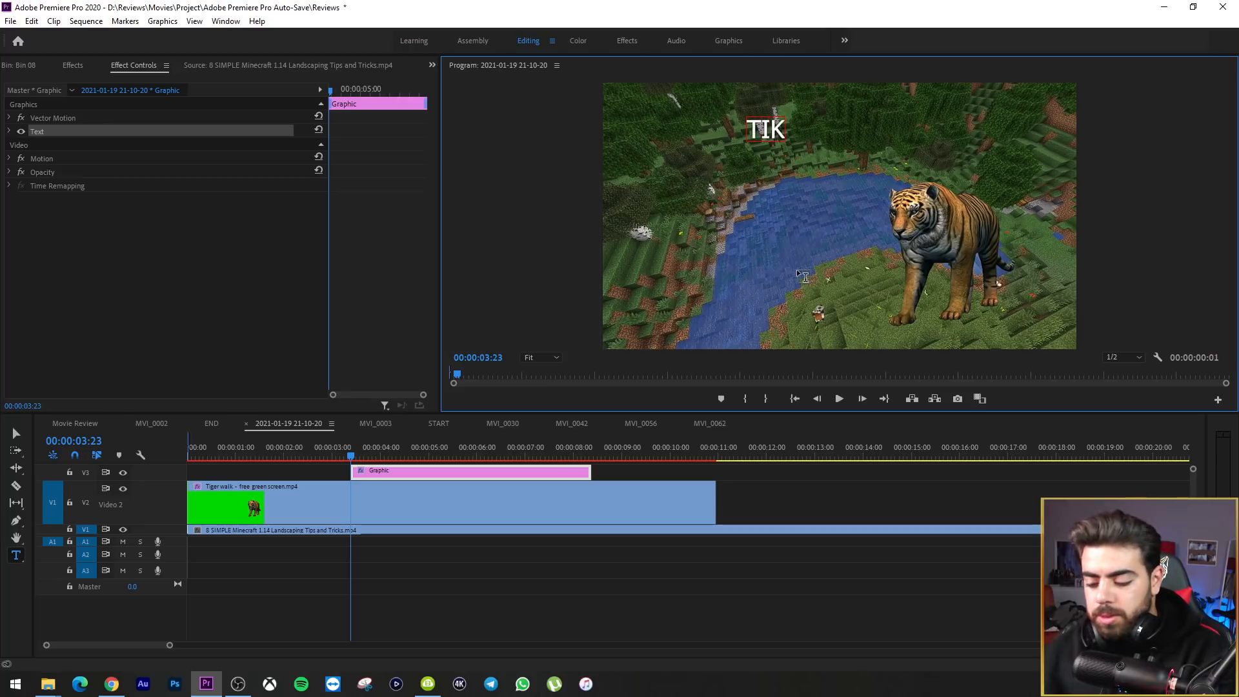
key(BackSpace)
text(GER K)
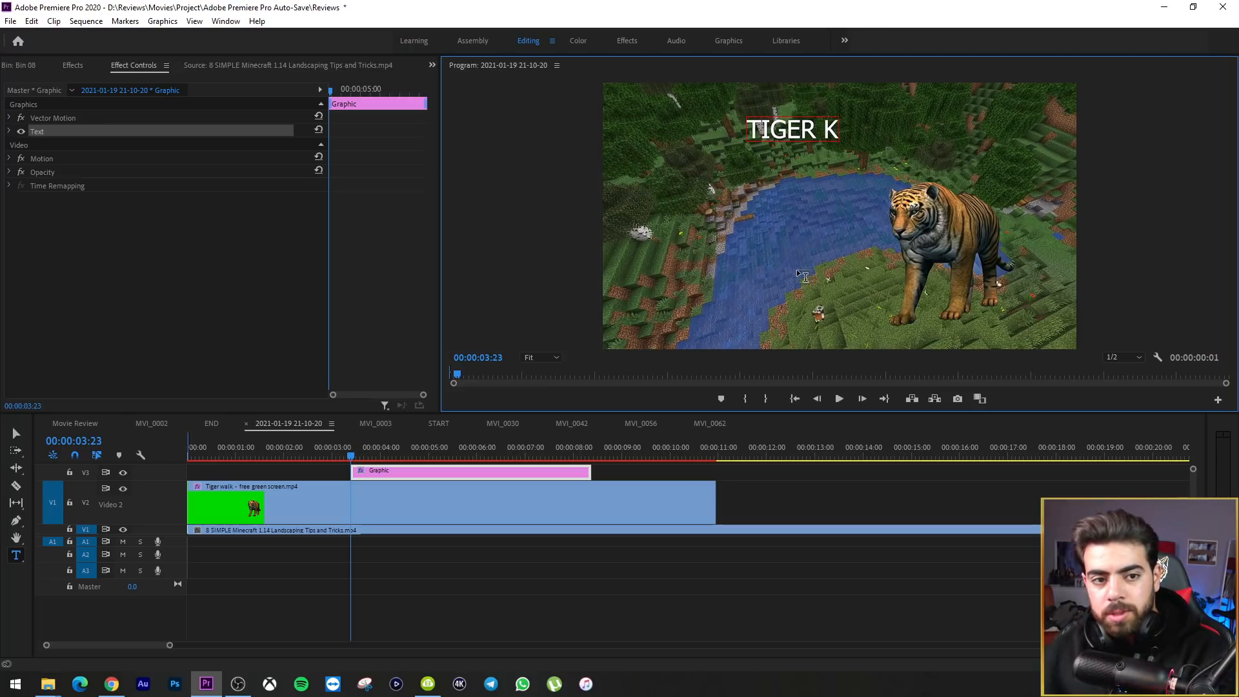
text(ING I)
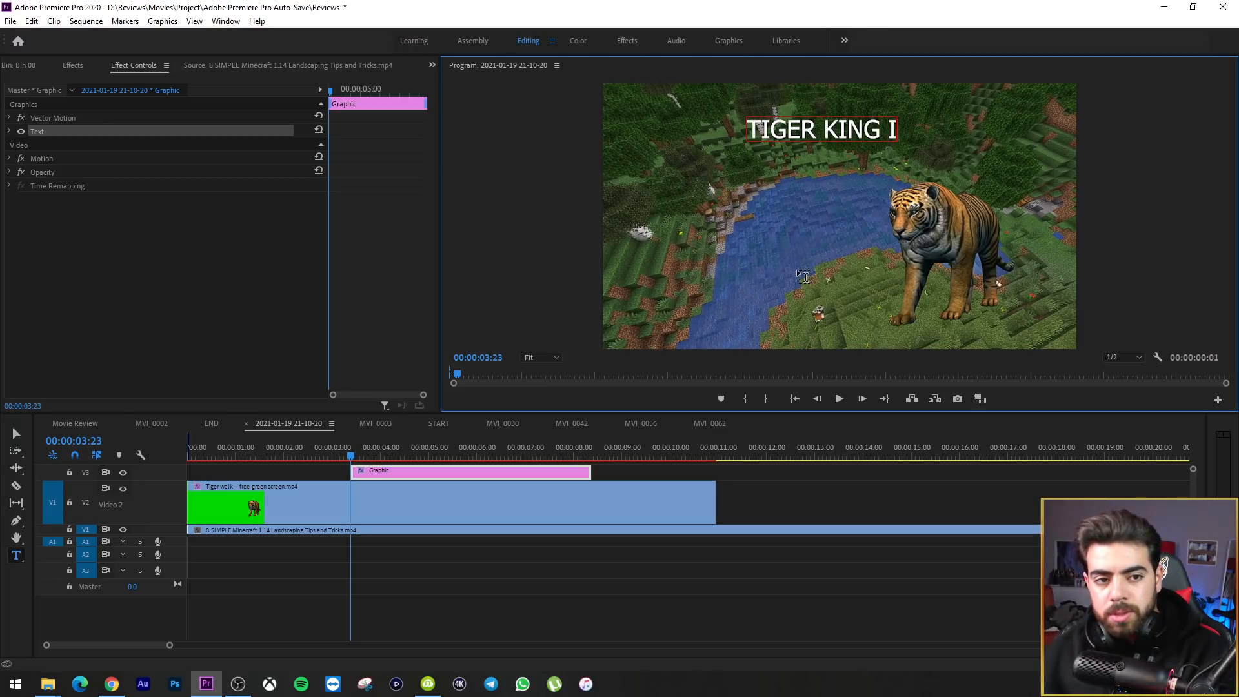
key(BackSpace)
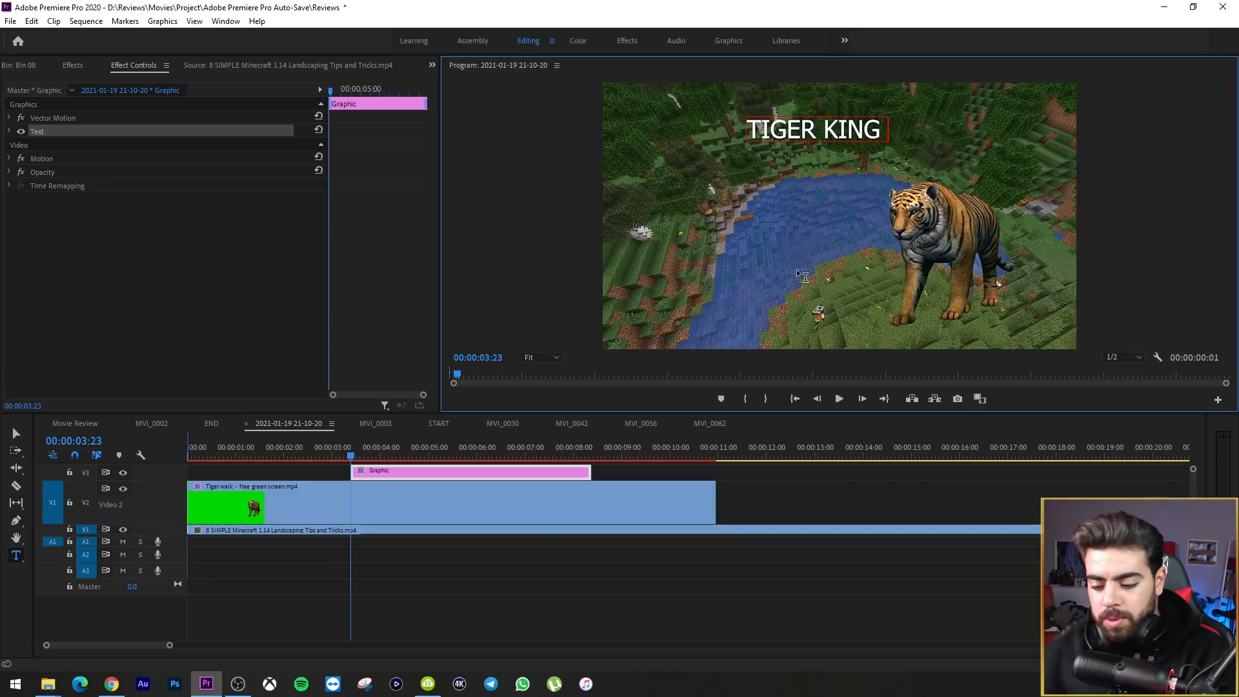
key(BackSpace)
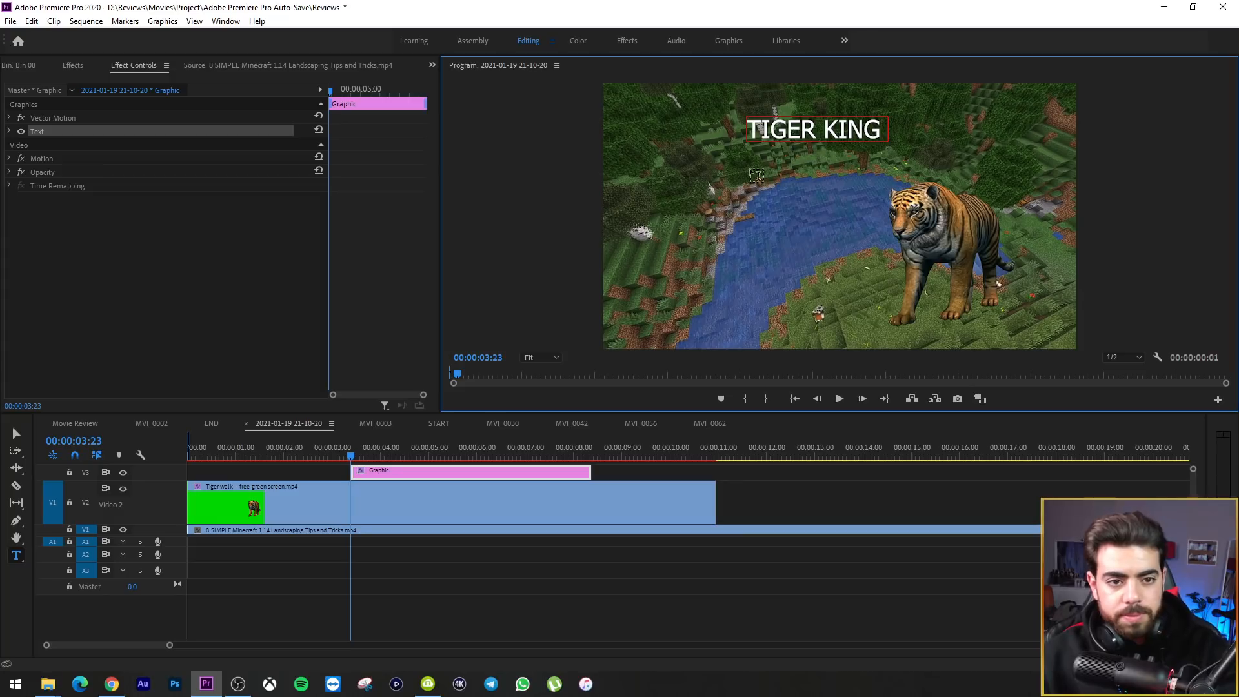
click(267, 302)
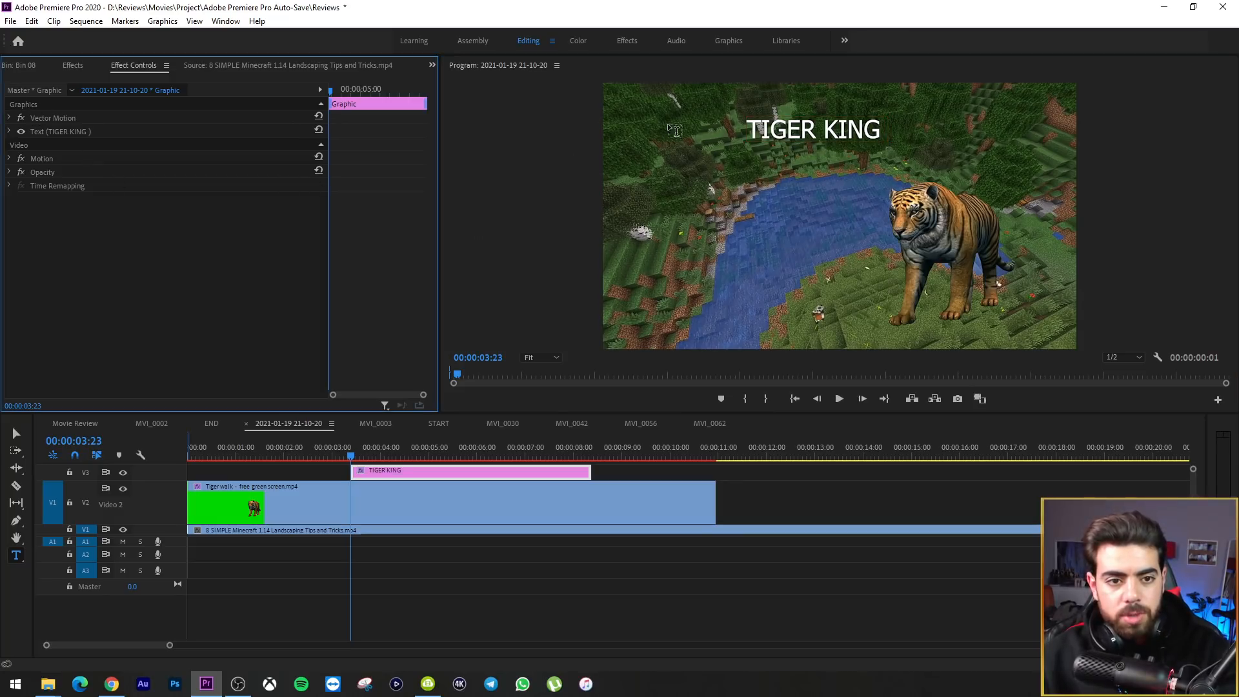
Select the TIGER KING title, expand its text settings and view the available font styles
click(777, 132)
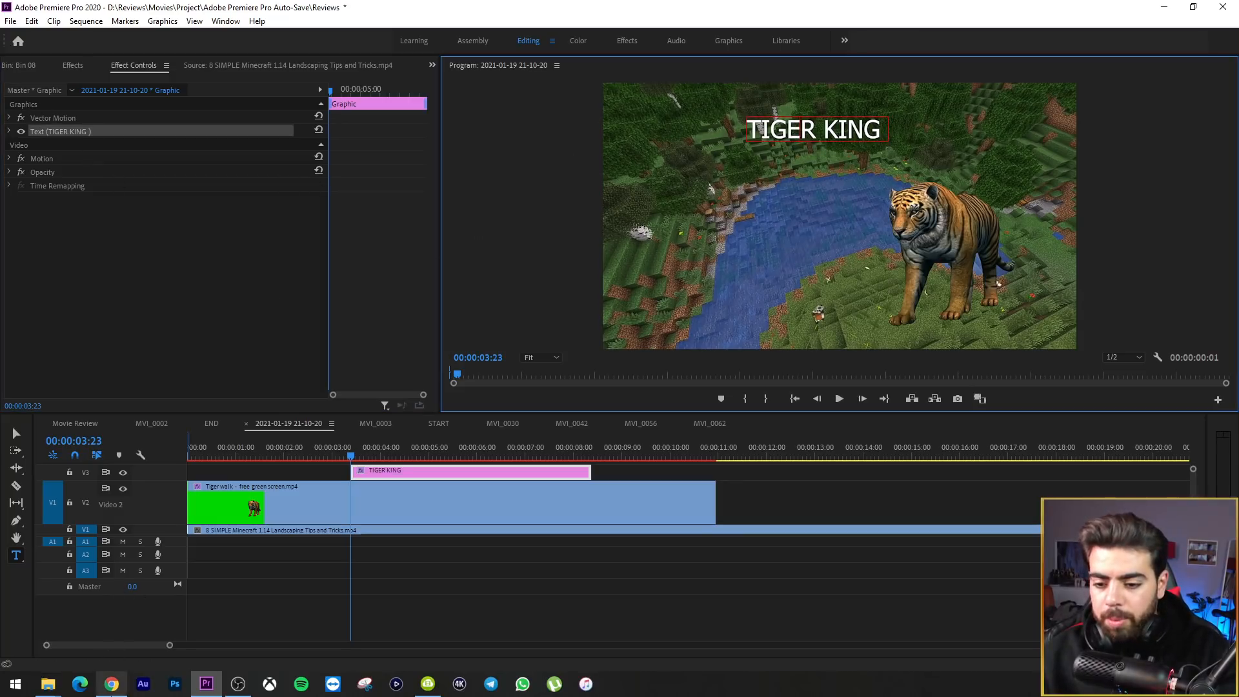
click(112, 684)
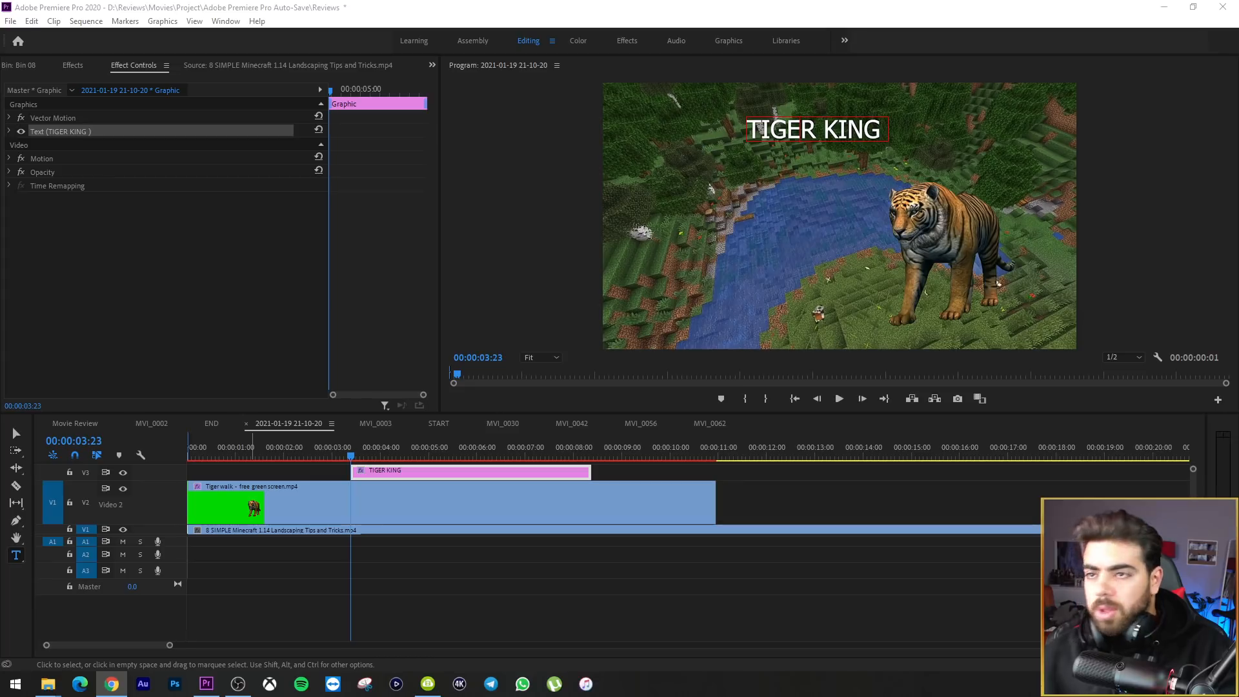
key(alt+Tab)
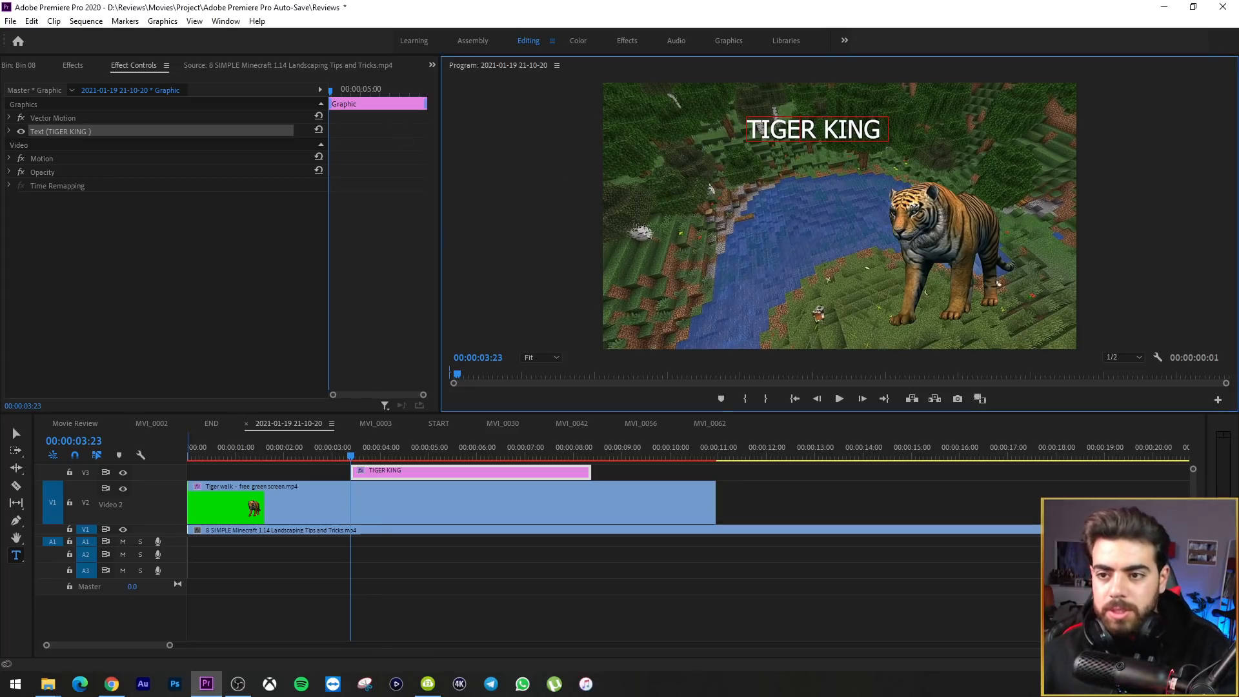
click(10, 132)
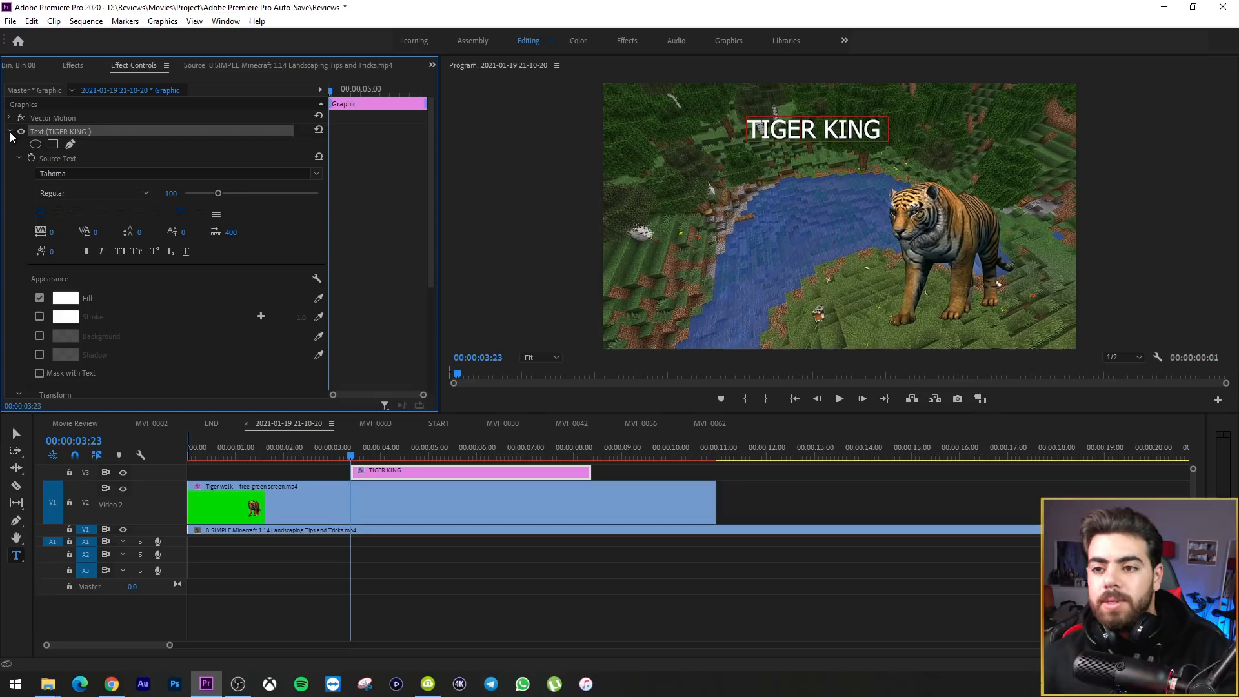
click(123, 193)
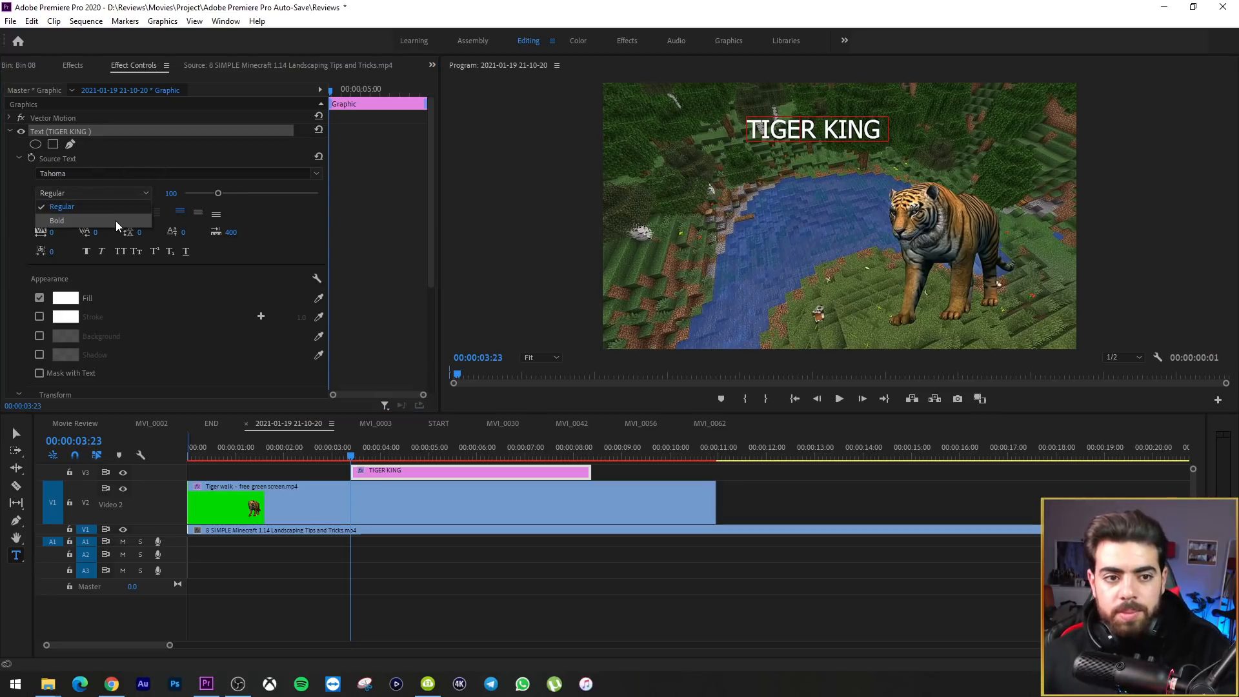
click(119, 149)
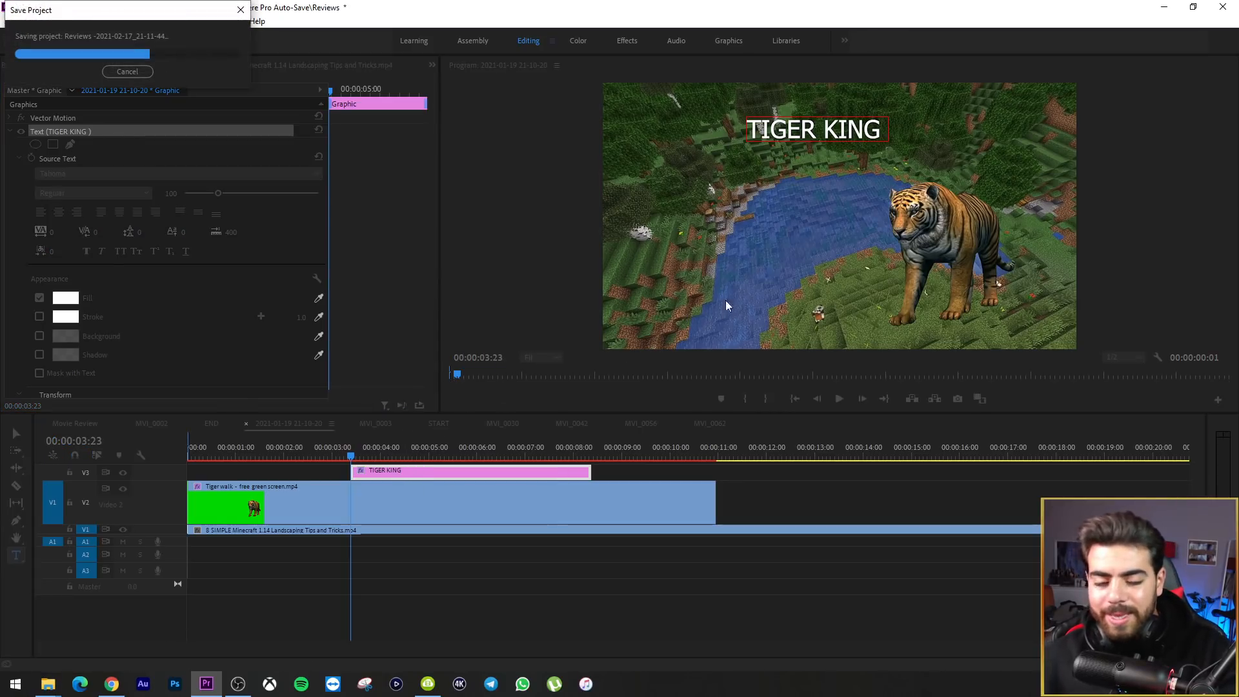
click(423, 501)
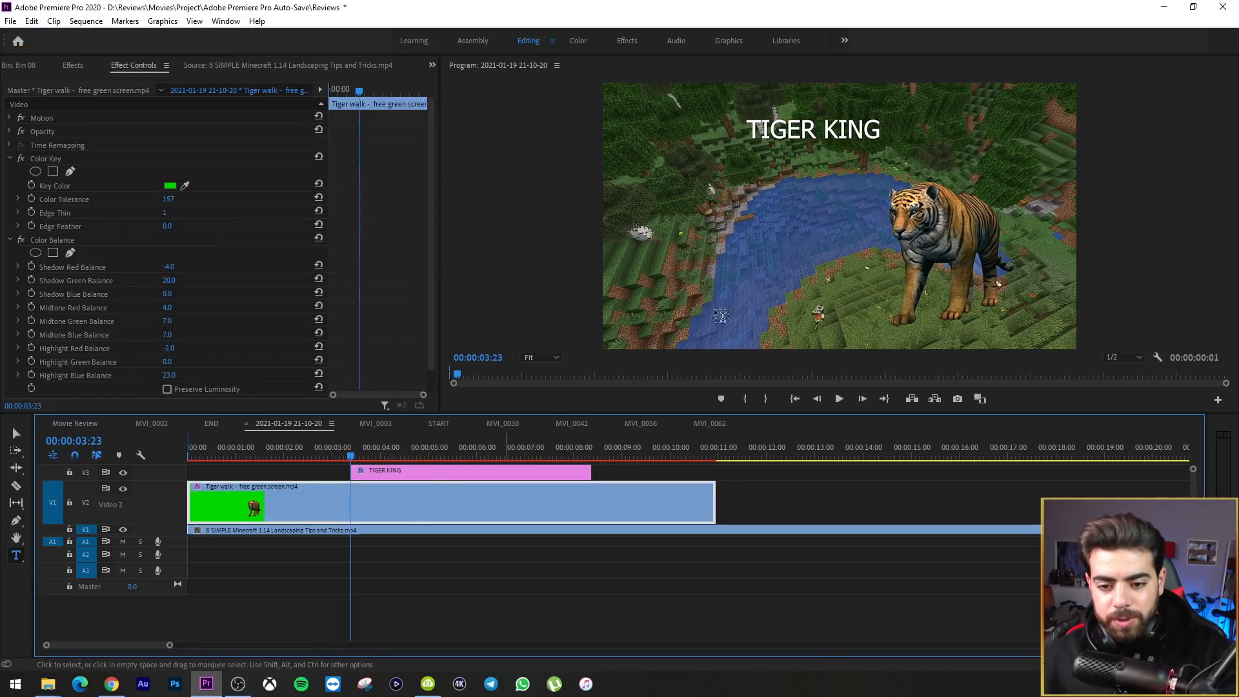
click(767, 214)
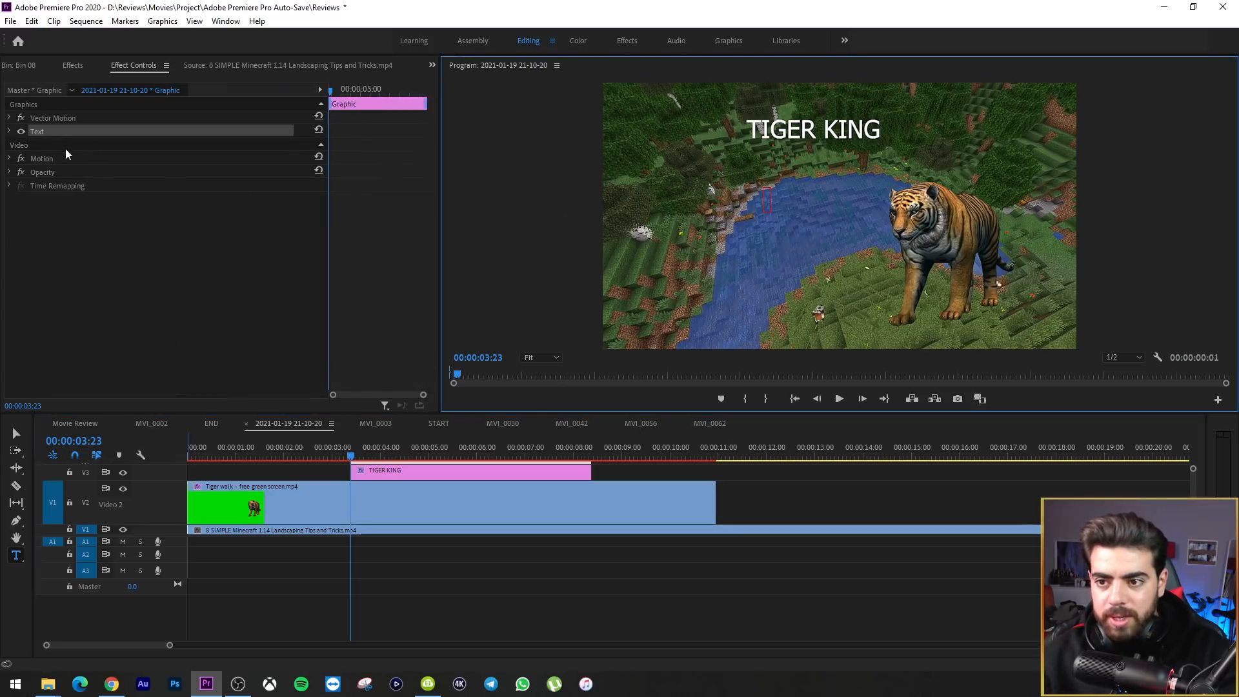
click(555, 392)
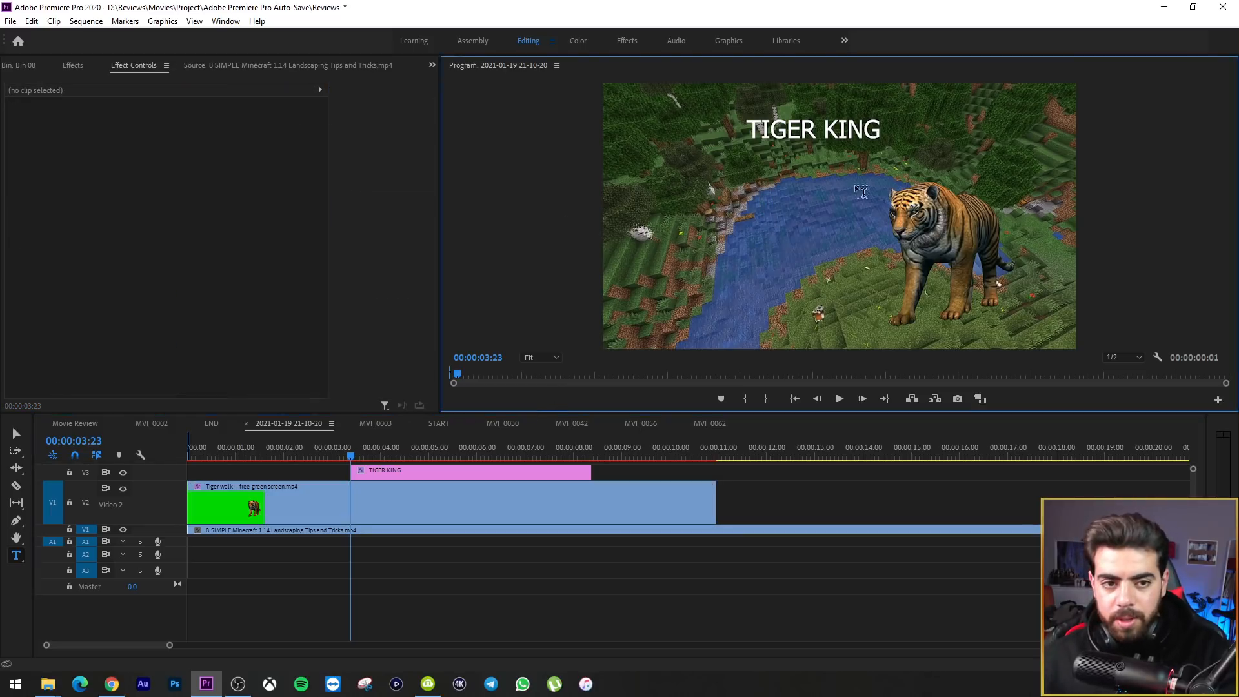
Select the TIGER KING title and change its font to Impact
click(400, 469)
click(393, 471)
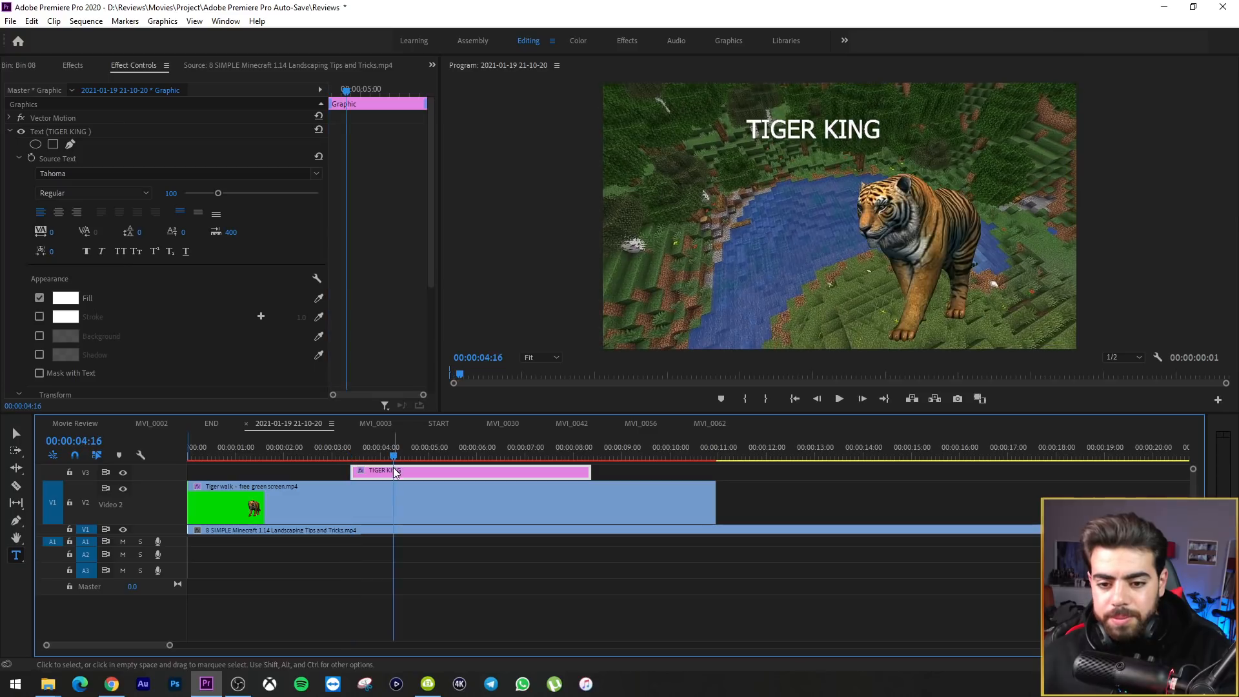
click(316, 173)
scroll(233, 232, down, 1)
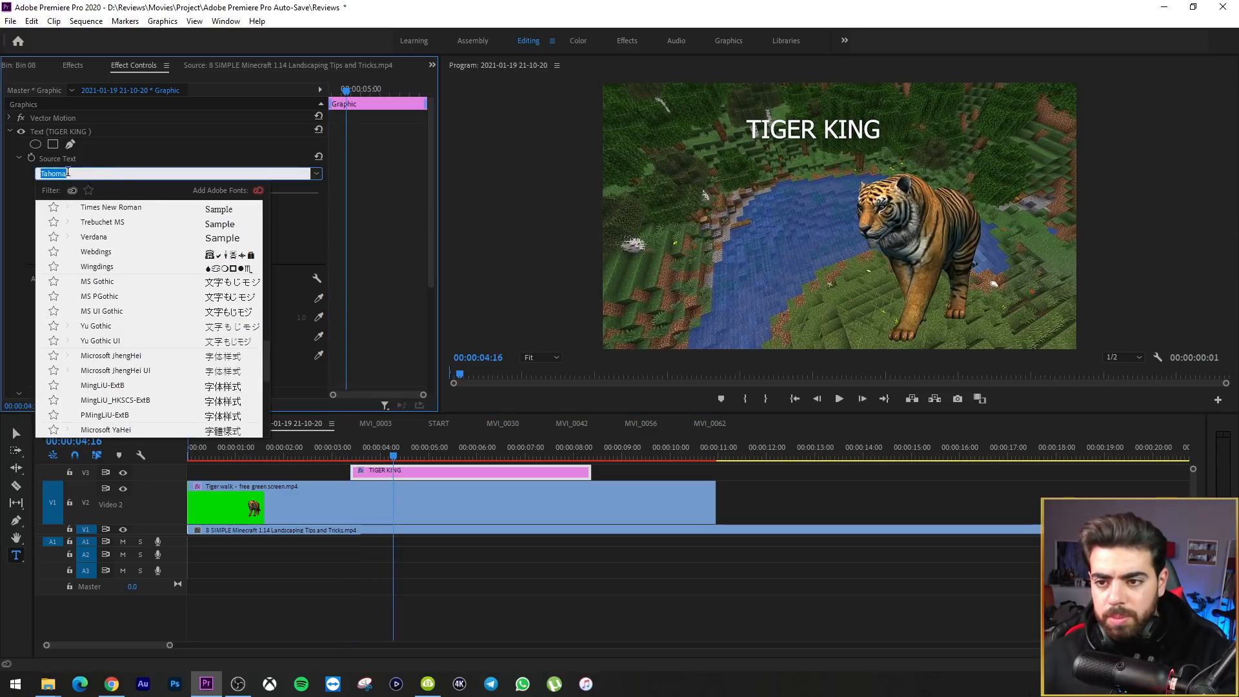
text(im)
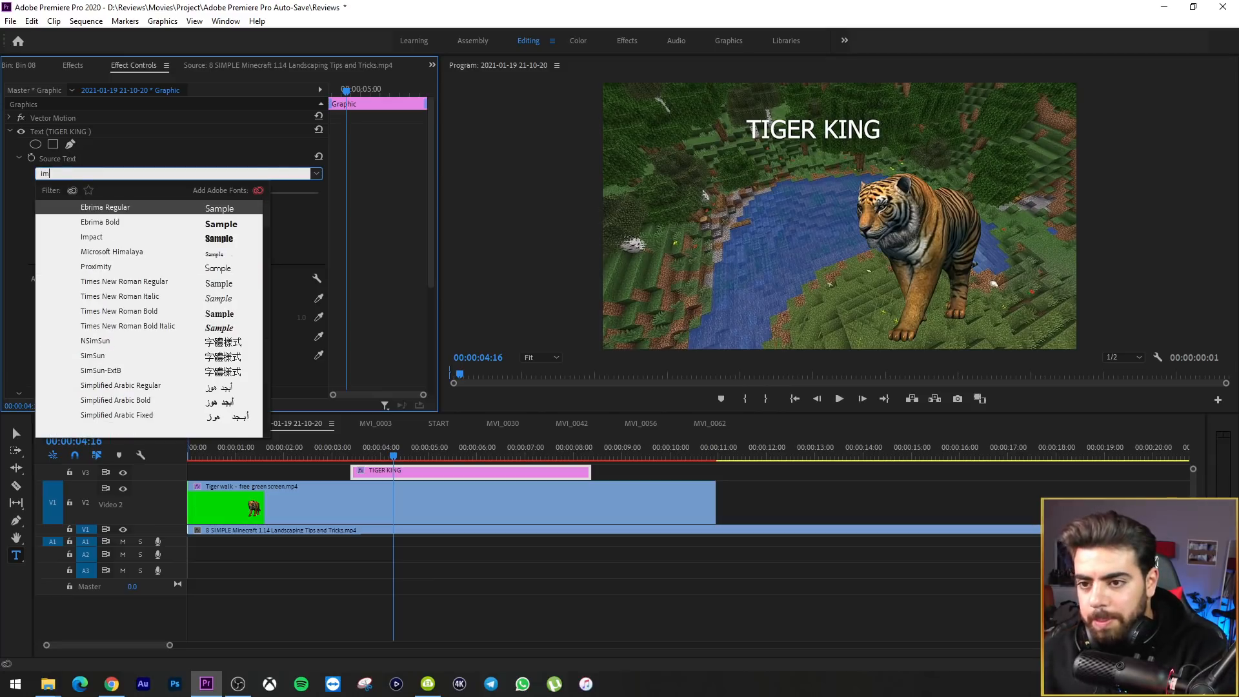
click(206, 239)
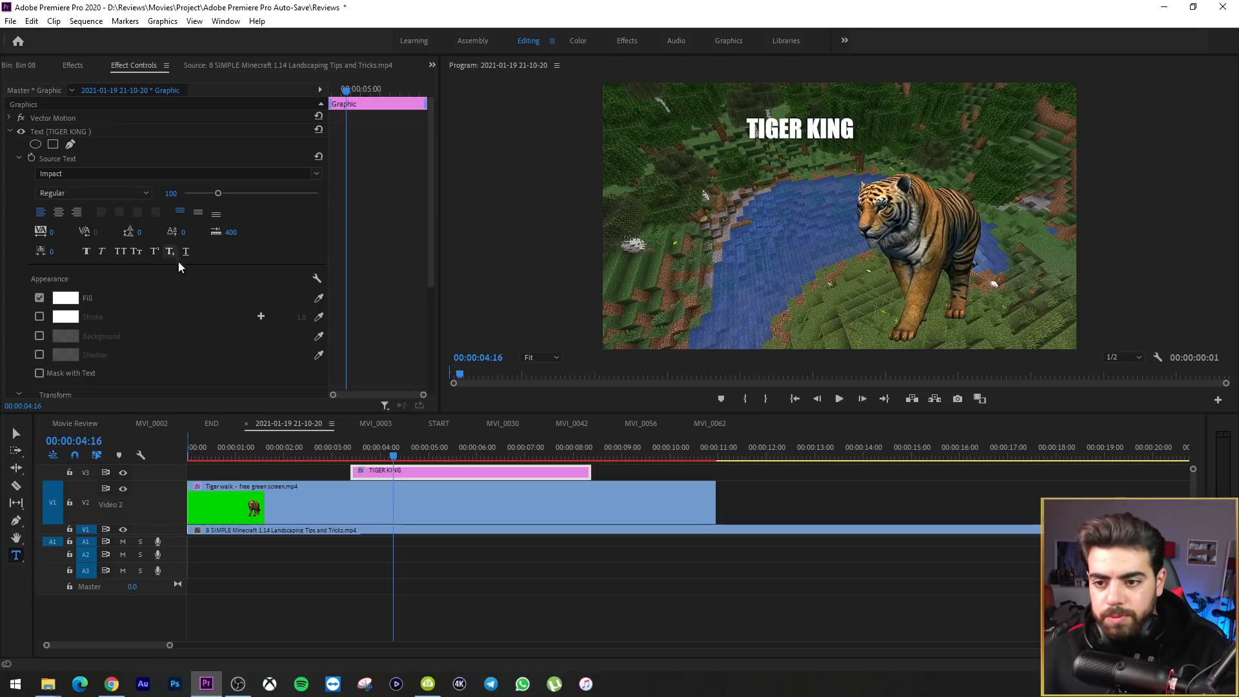
Enlarge the TIGER KING title to a scale of about 270 and position it across the middle of the frame
click(16, 433)
drag(800, 139, 844, 134)
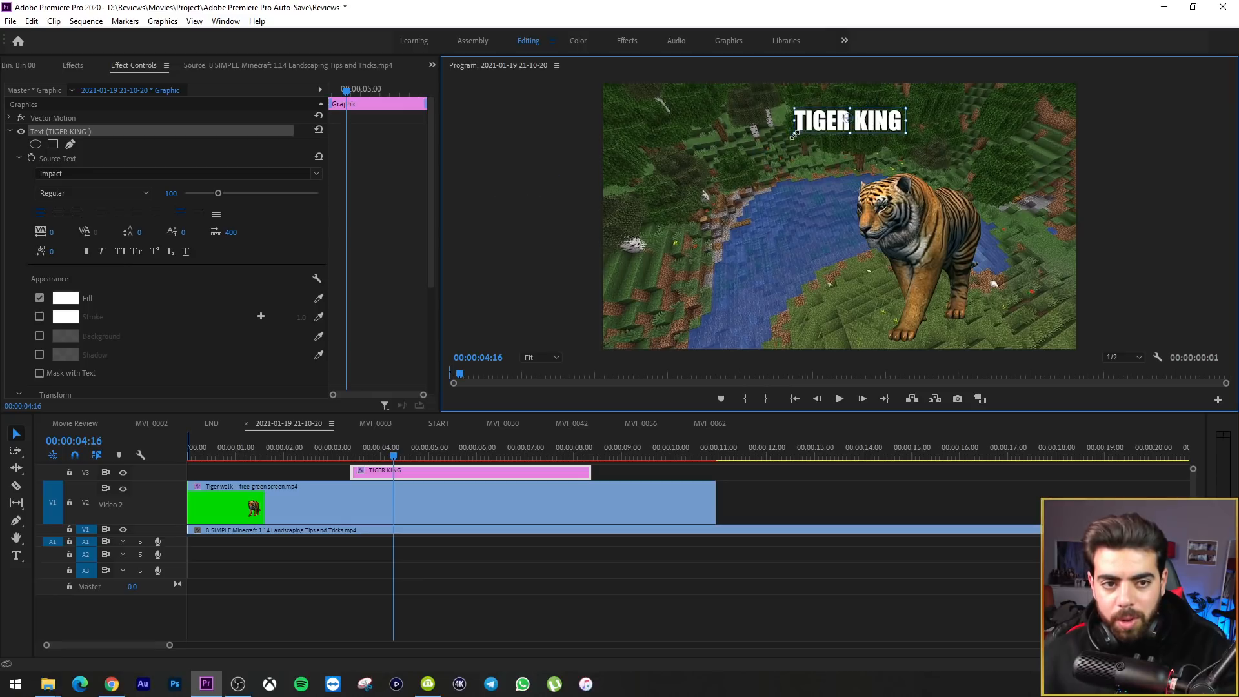
drag(794, 135, 678, 193)
drag(904, 110, 905, 191)
Place the tiger clip on V3 above the title on V2, and make the title start at the beginning of the sequence
click(431, 487)
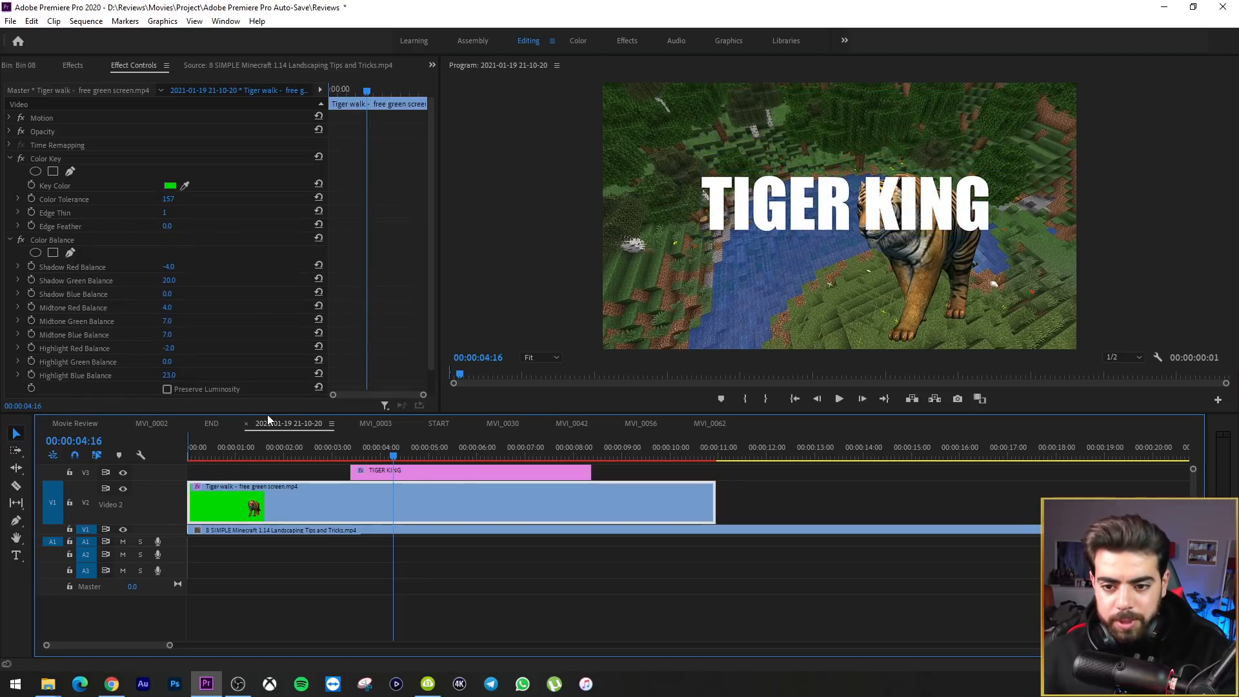
drag(268, 414, 282, 378)
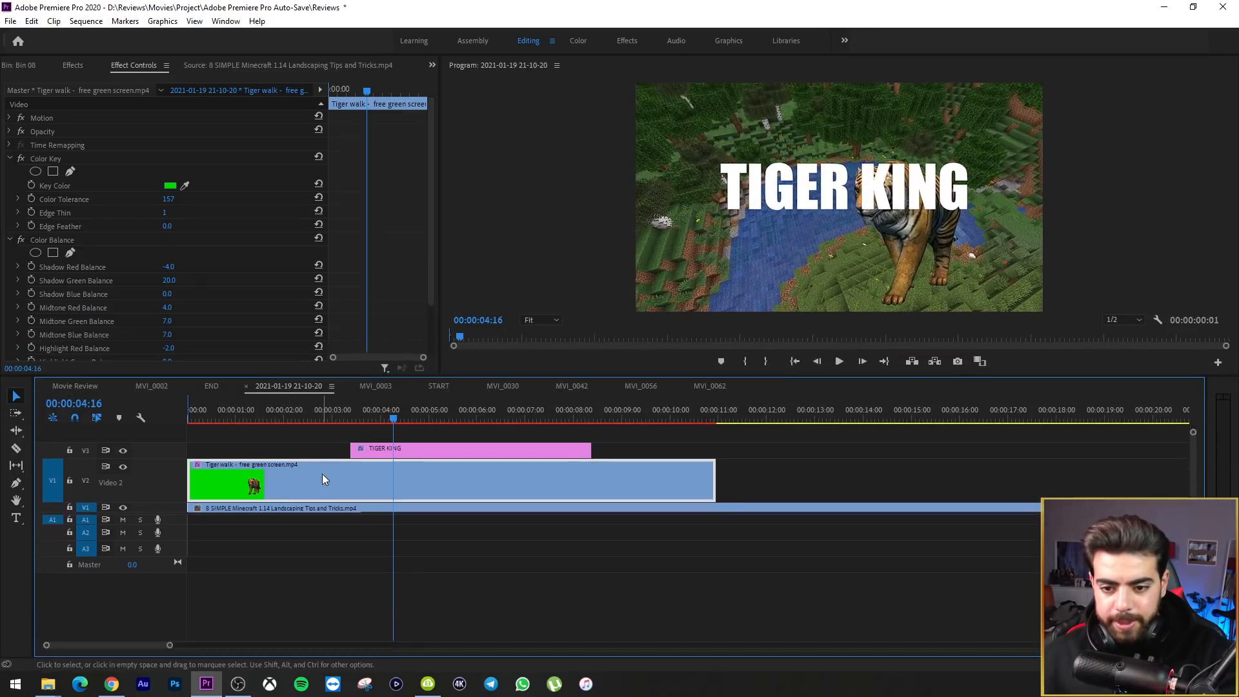
drag(323, 478, 427, 452)
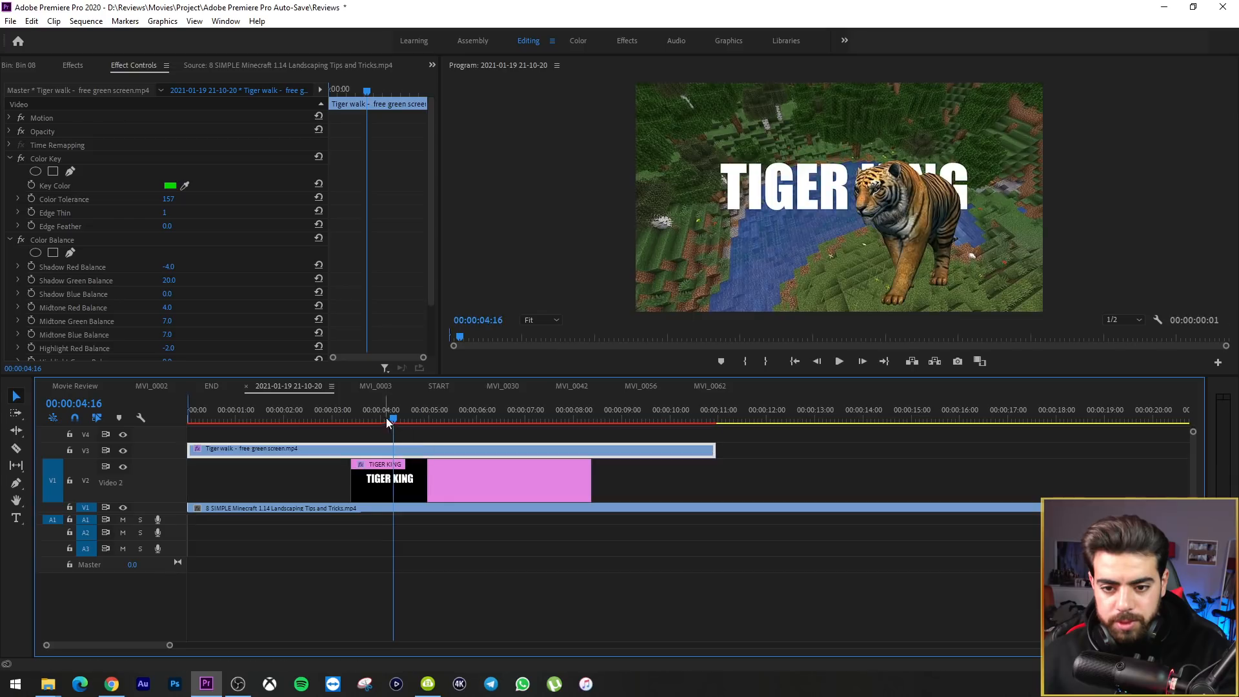
drag(385, 417, 335, 421)
drag(353, 483, 188, 481)
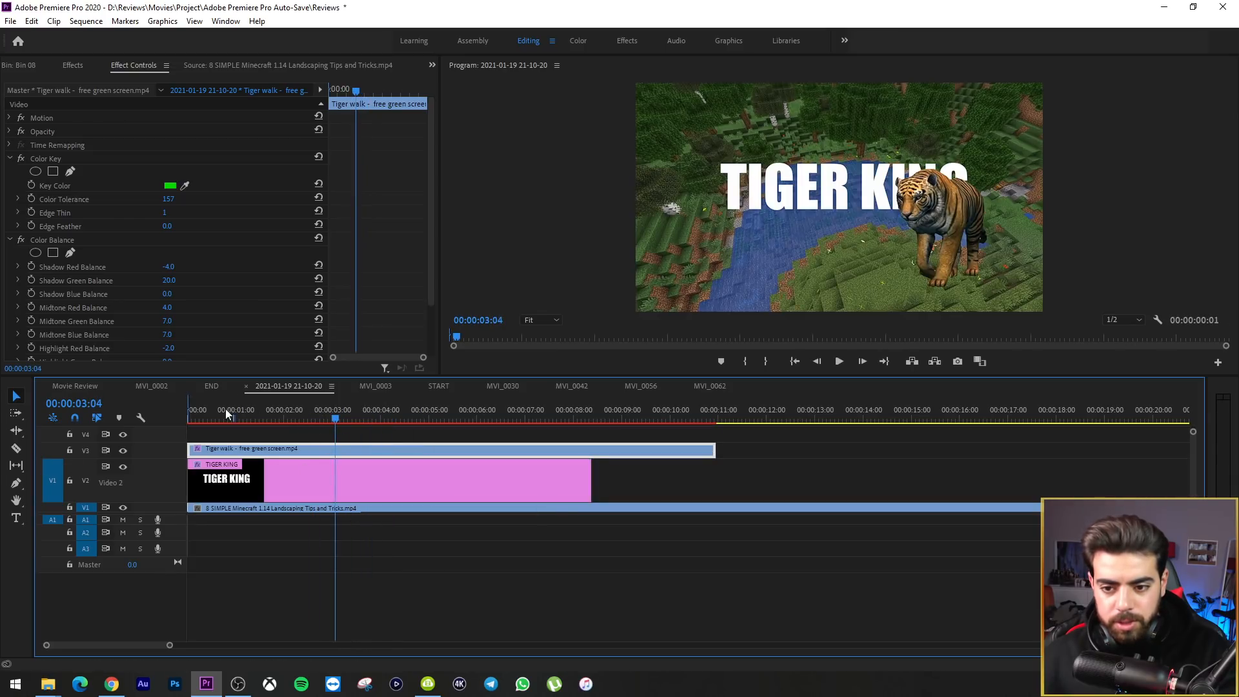
drag(226, 411, 293, 426)
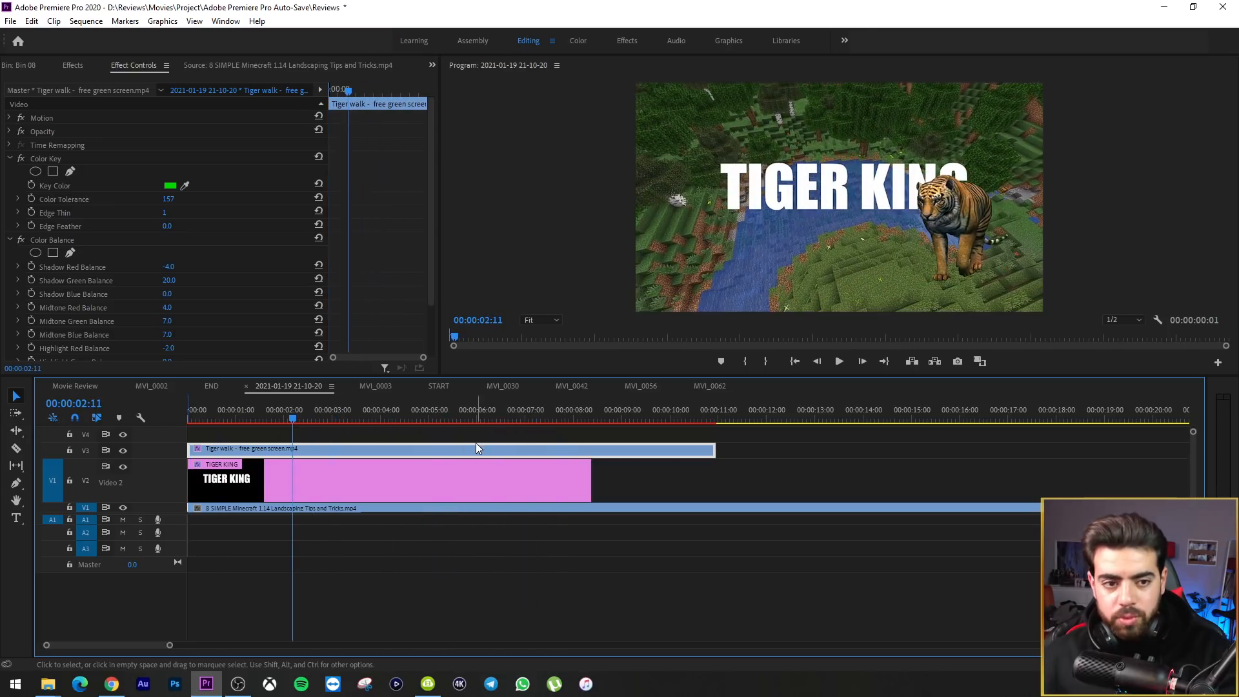
Select the title's TIGER KING text layer and bring its appearance settings into view
click(265, 469)
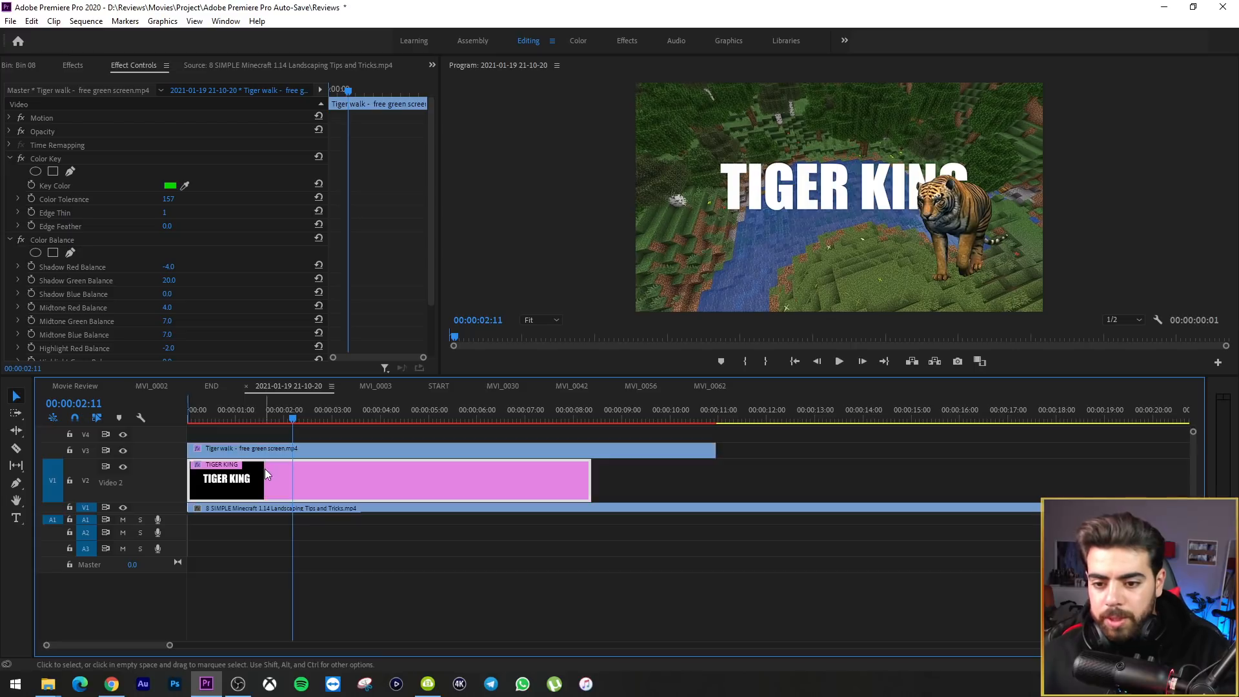
click(49, 132)
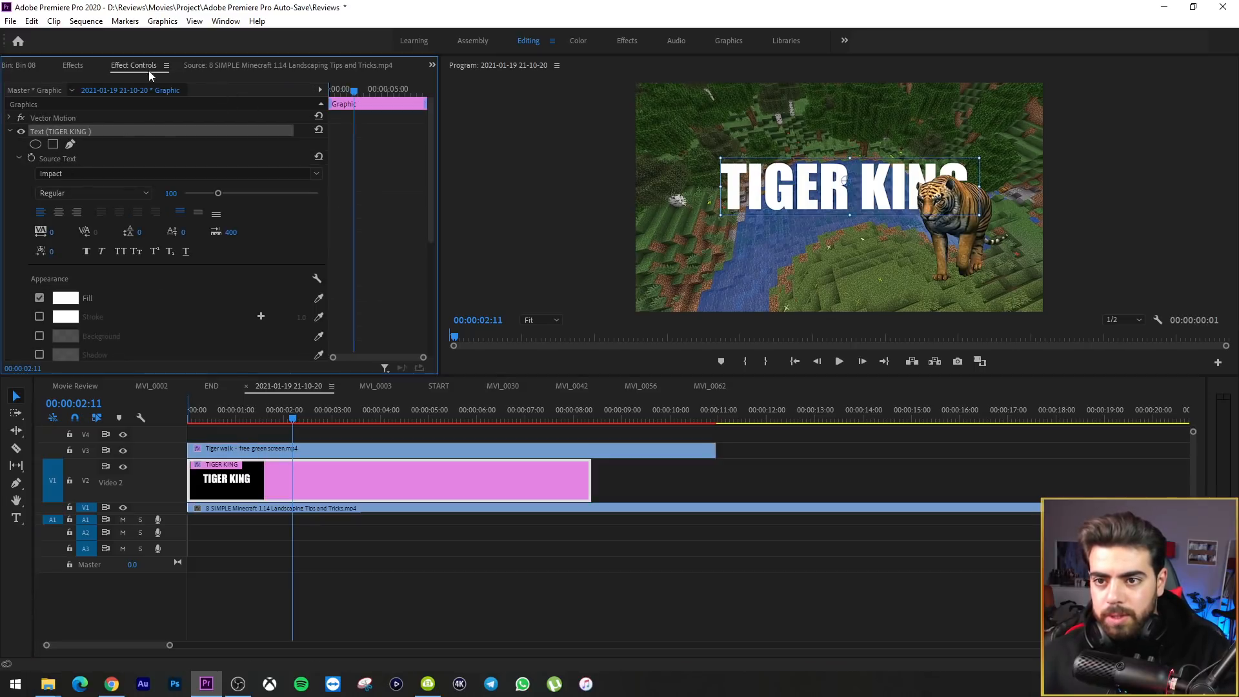
scroll(120, 258, down, 2)
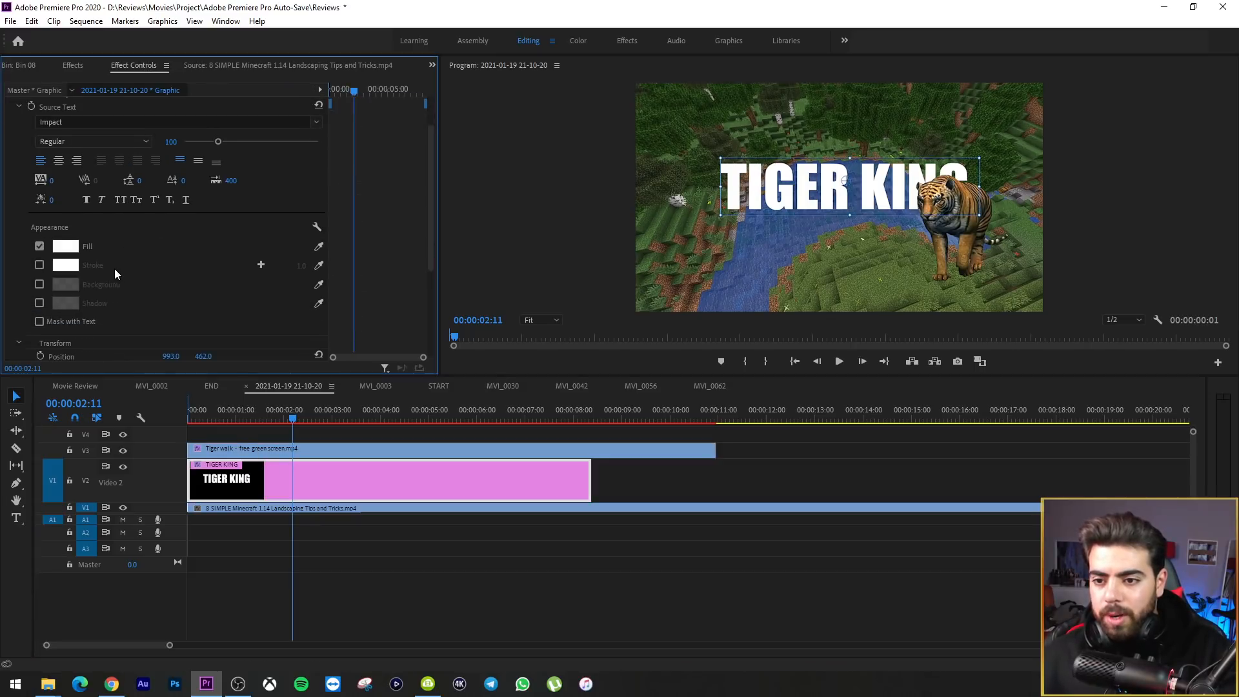
click(65, 246)
click(161, 61)
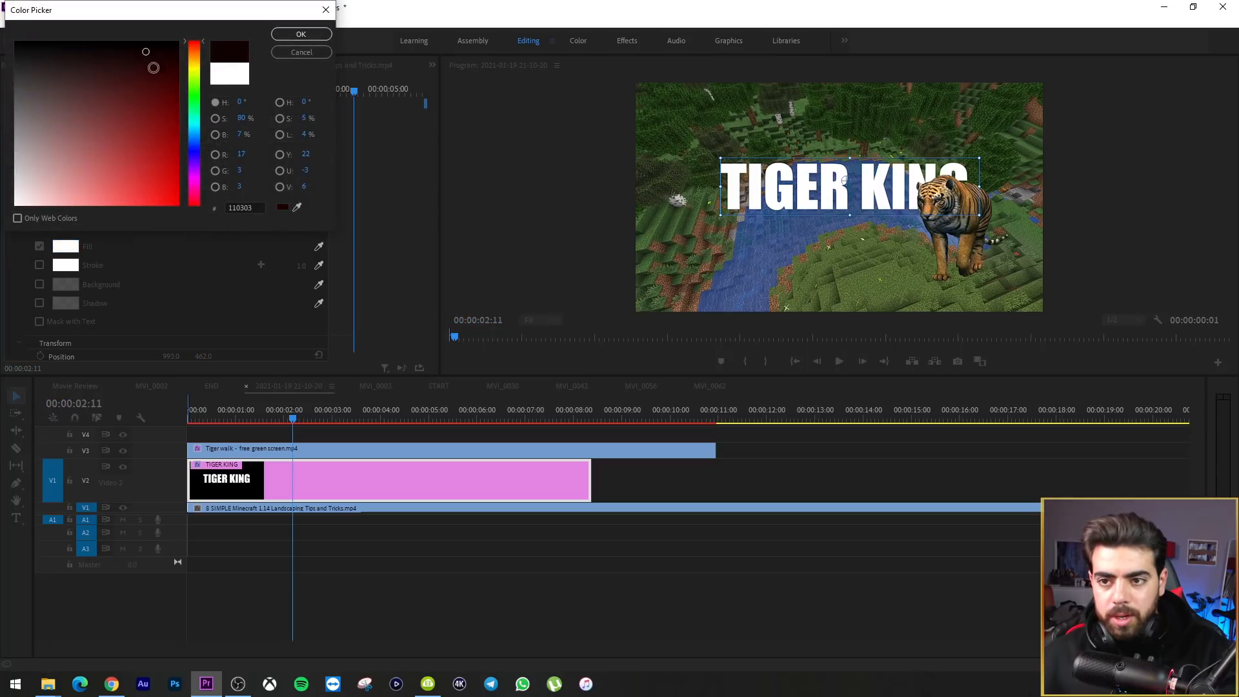
click(149, 149)
mouse_move(42, 192)
mouse_down()
mouse_move(28, 199)
mouse_move(11, 164)
mouse_move(12, 208)
mouse_up()
click(326, 51)
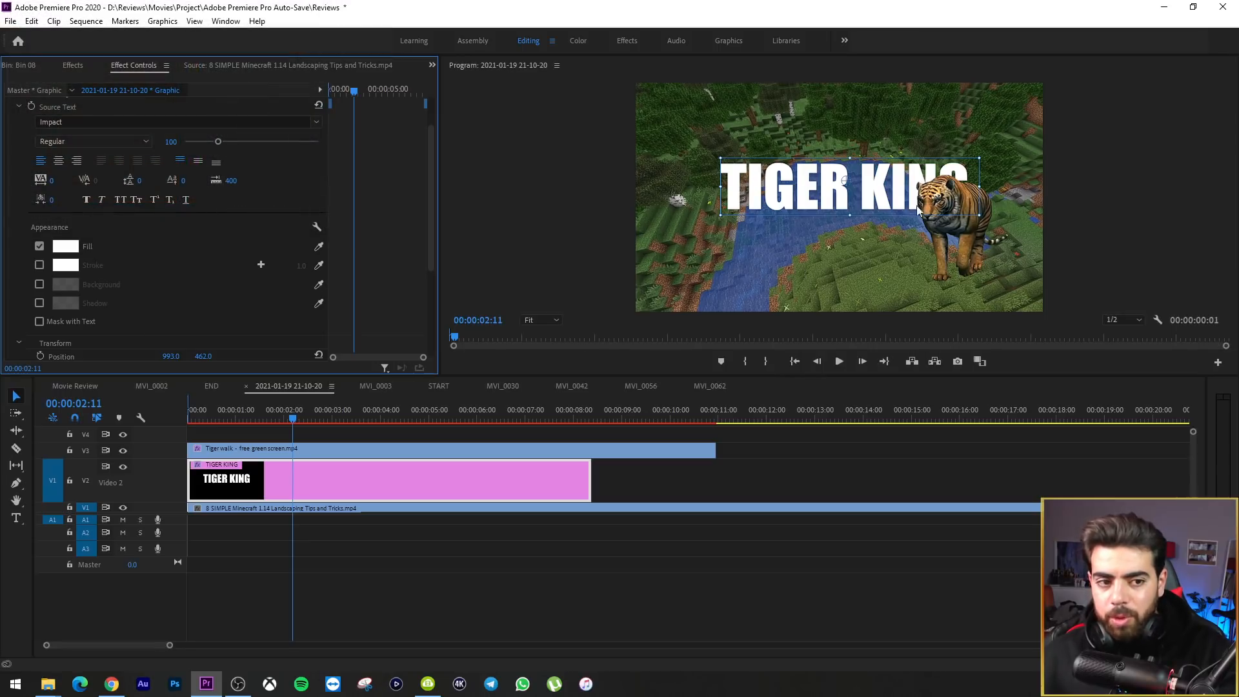
Add a black stroke with a width of 5.0 to the TIGER KING text
click(40, 264)
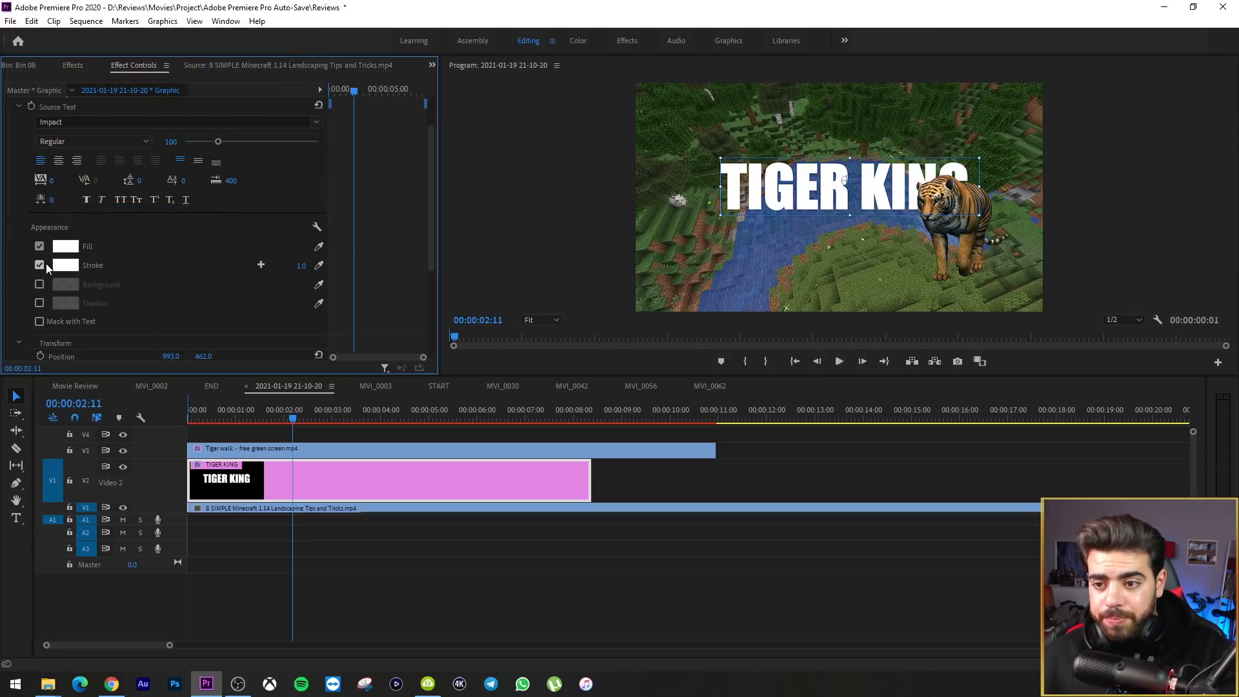
click(65, 264)
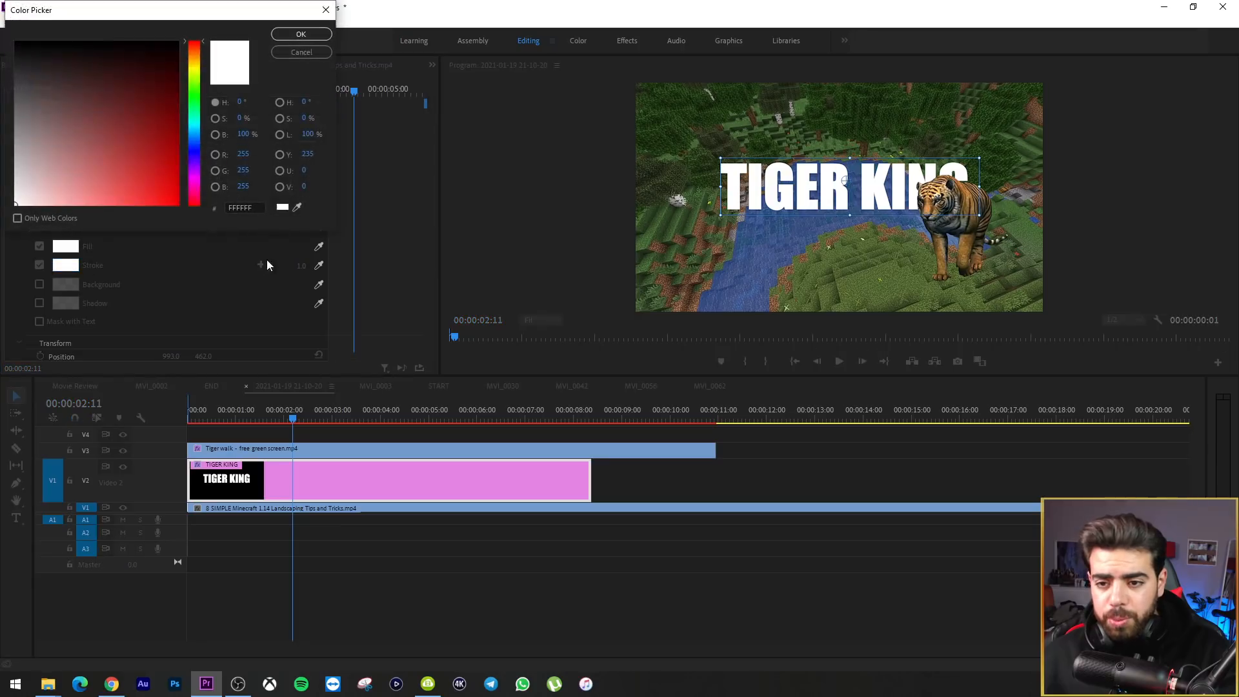
click(301, 34)
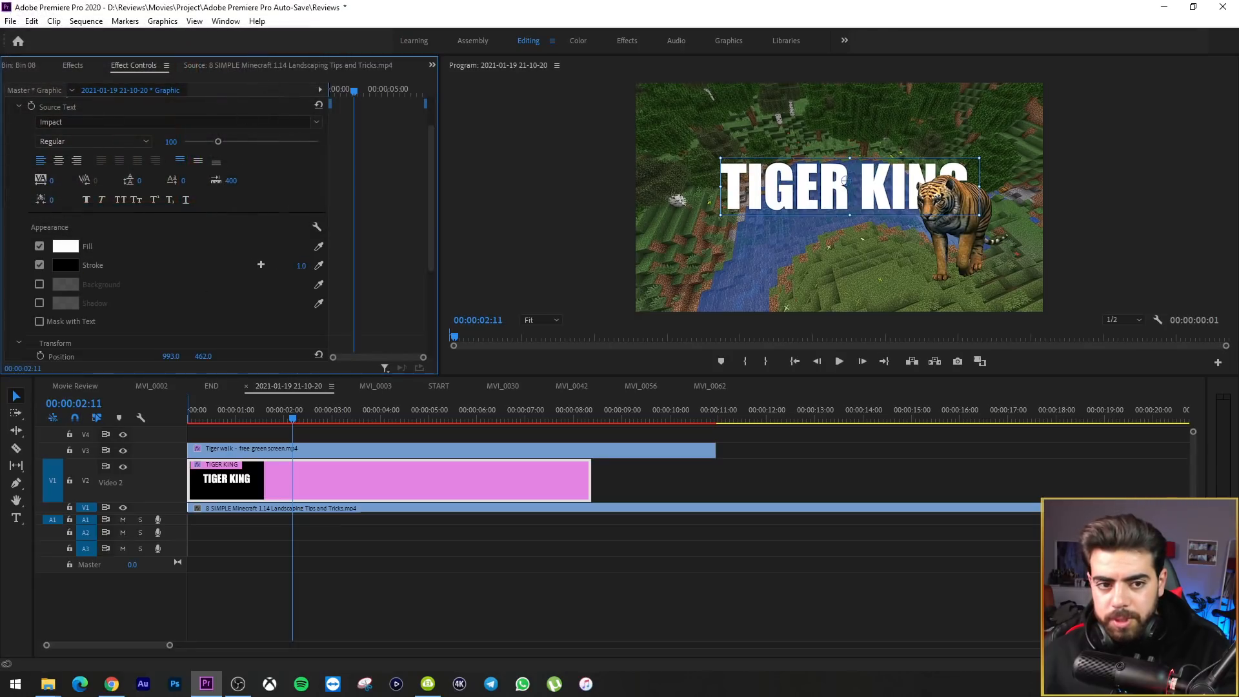
mouse_move(301, 266)
mouse_down()
mouse_move(319, 265)
mouse_move(301, 265)
mouse_up()
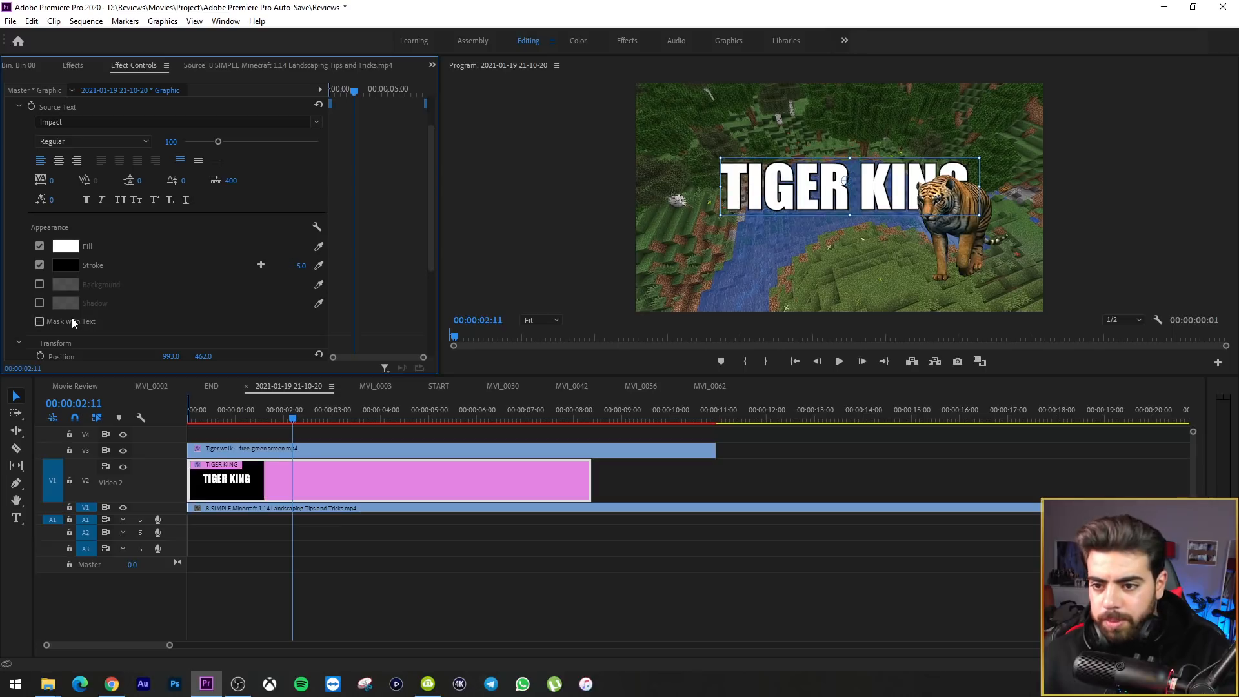
Add a black shadow to the TIGER KING text with 82% opacity and a blur of 34
click(40, 302)
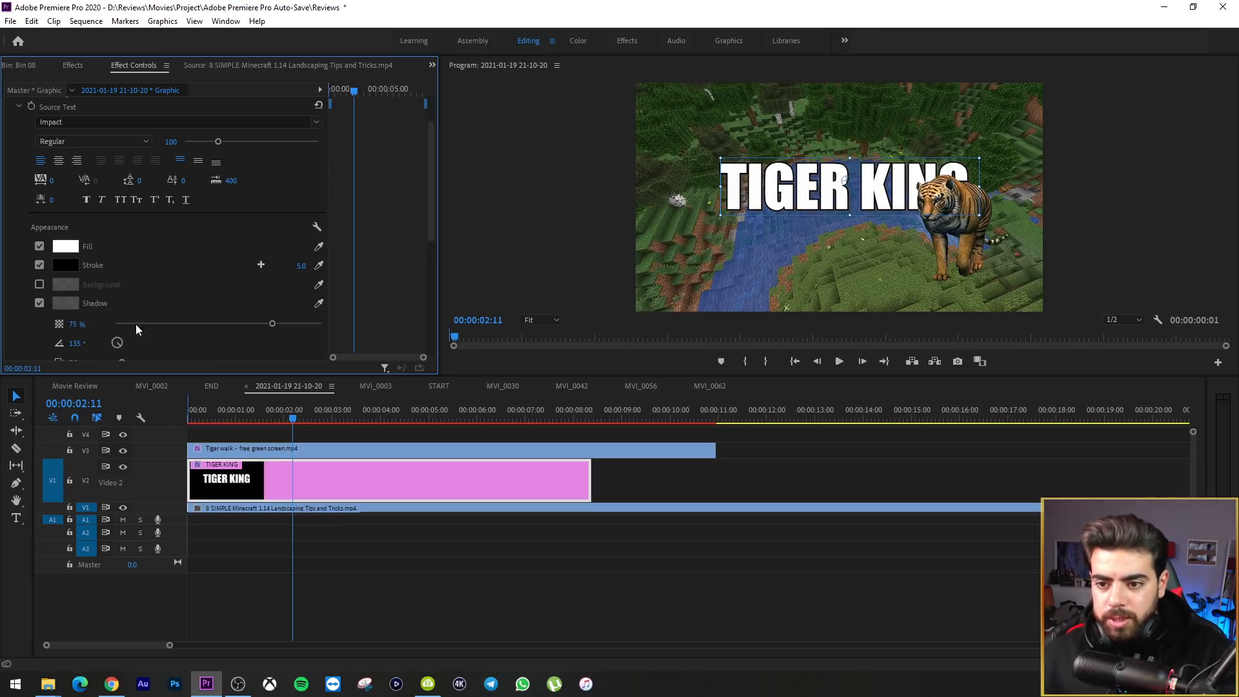
click(66, 302)
click(302, 34)
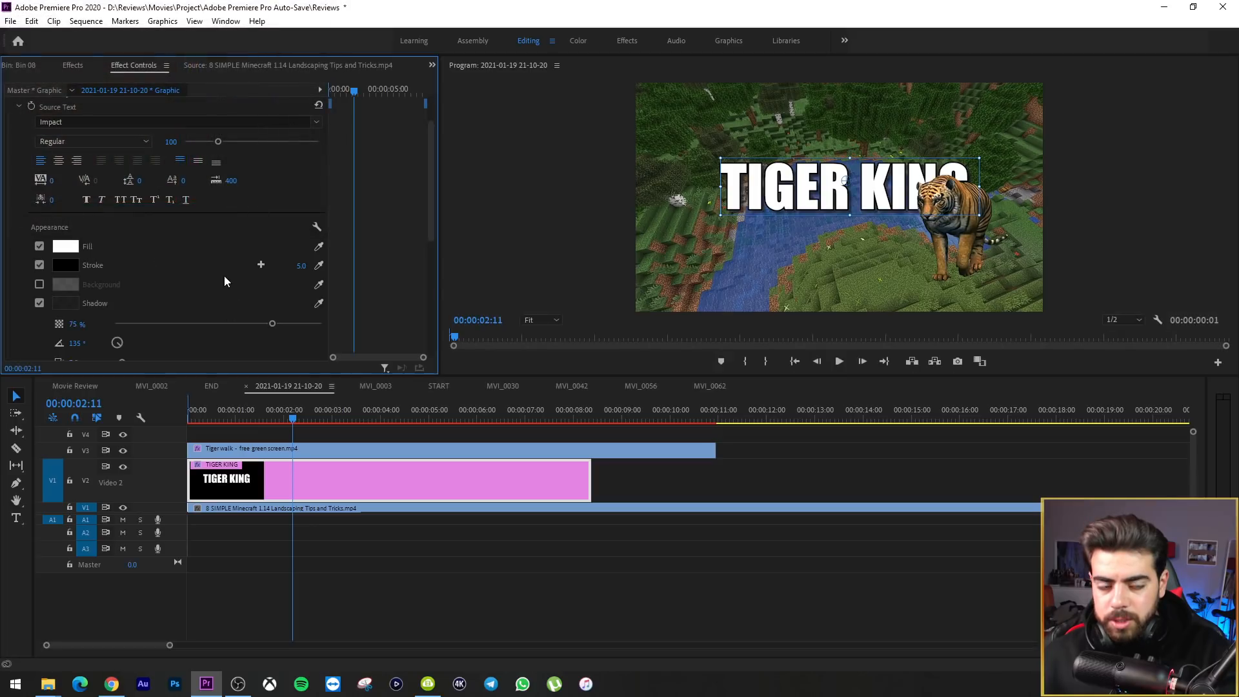
mouse_move(282, 324)
mouse_down()
mouse_move(308, 321)
mouse_move(266, 325)
mouse_up()
scroll(215, 321, down, 3)
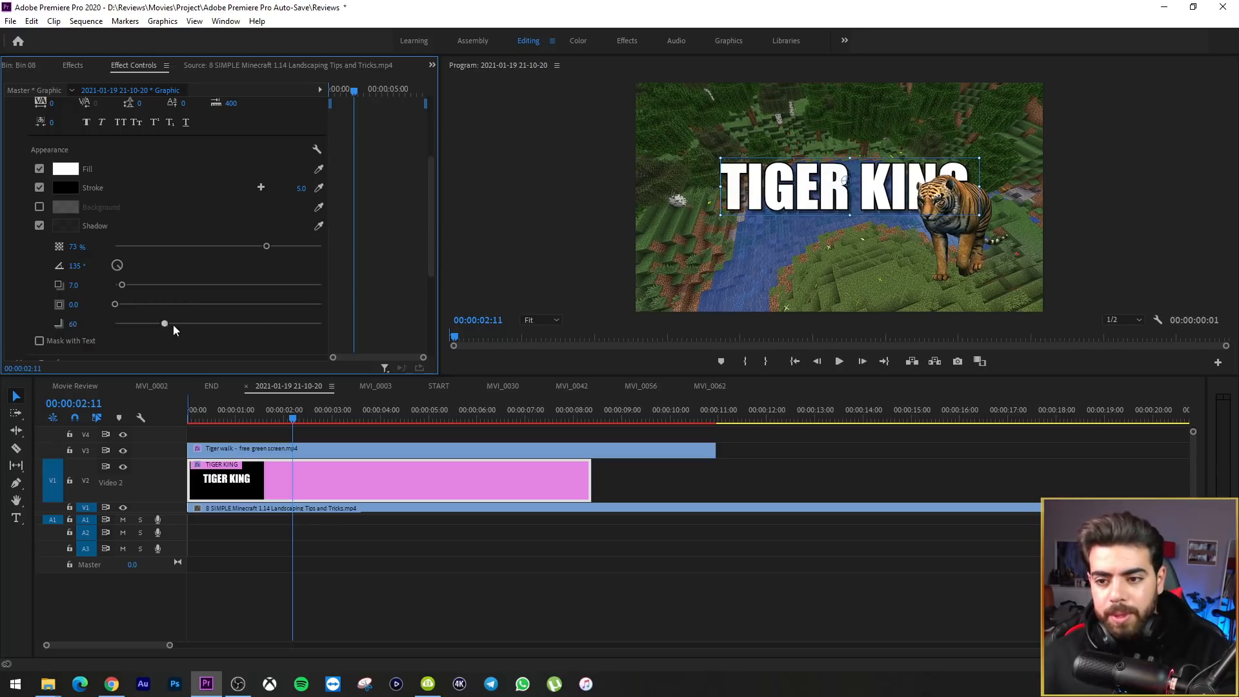
drag(195, 324, 143, 324)
mouse_move(263, 246)
mouse_down()
mouse_move(227, 247)
mouse_move(290, 246)
mouse_move(263, 247)
mouse_up()
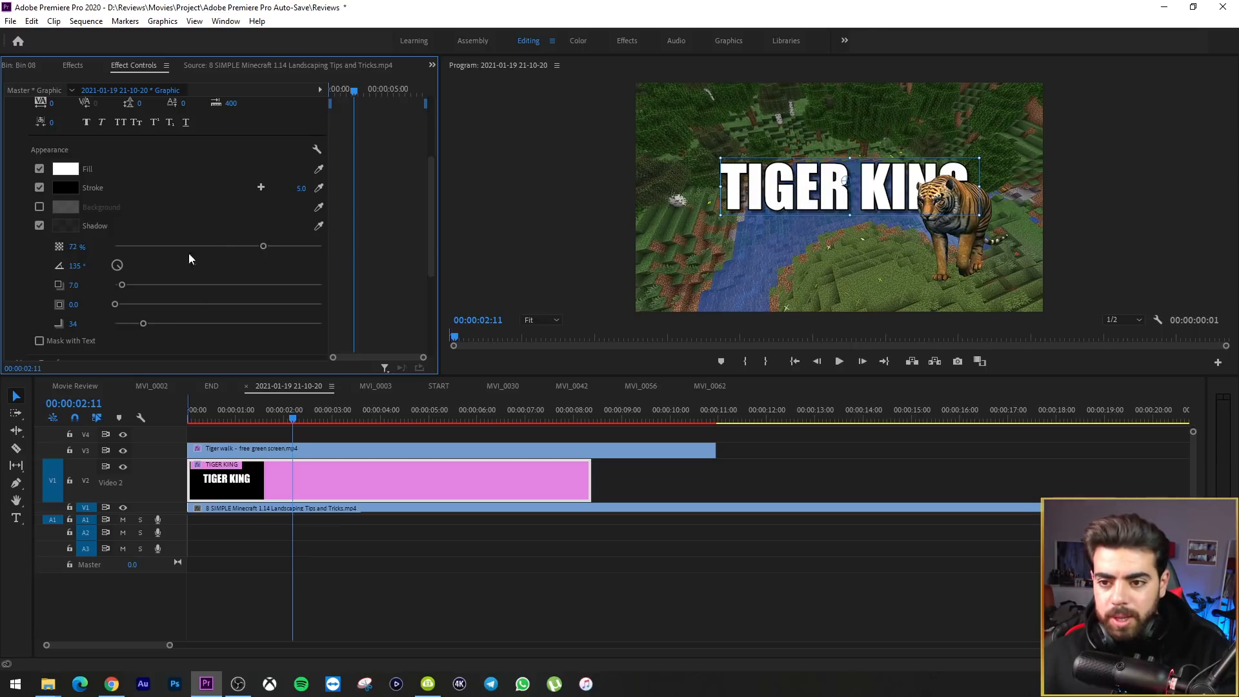
mouse_move(264, 246)
mouse_down()
mouse_move(240, 246)
mouse_move(278, 246)
mouse_up()
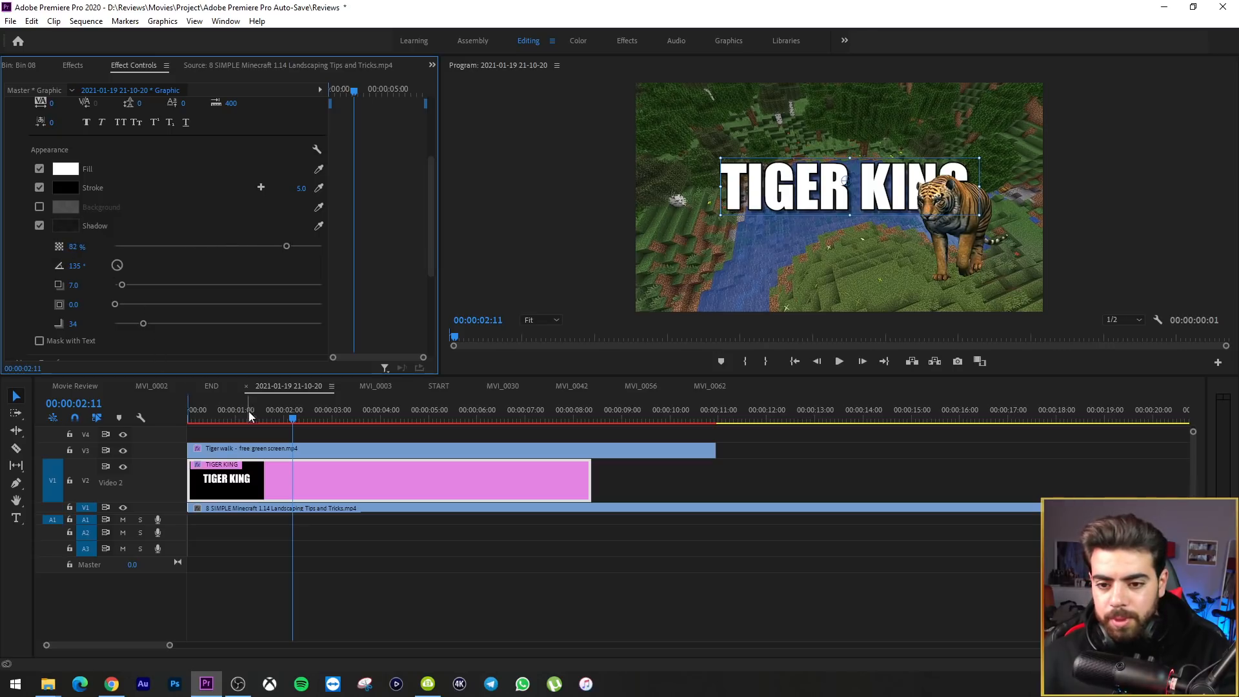
Return the playhead to the start of the sequence at 00:00:00:00, keeping the title clip selected
drag(249, 413, 103, 423)
click(752, 288)
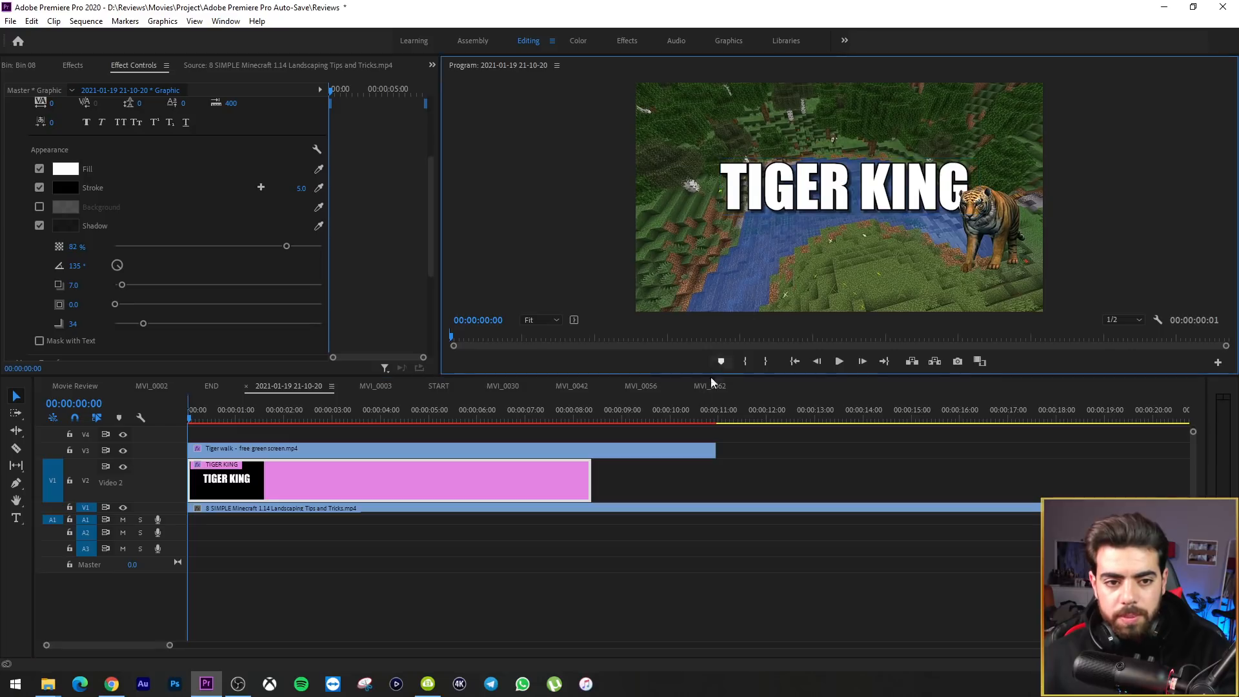
click(713, 382)
scroll(181, 281, down, 3)
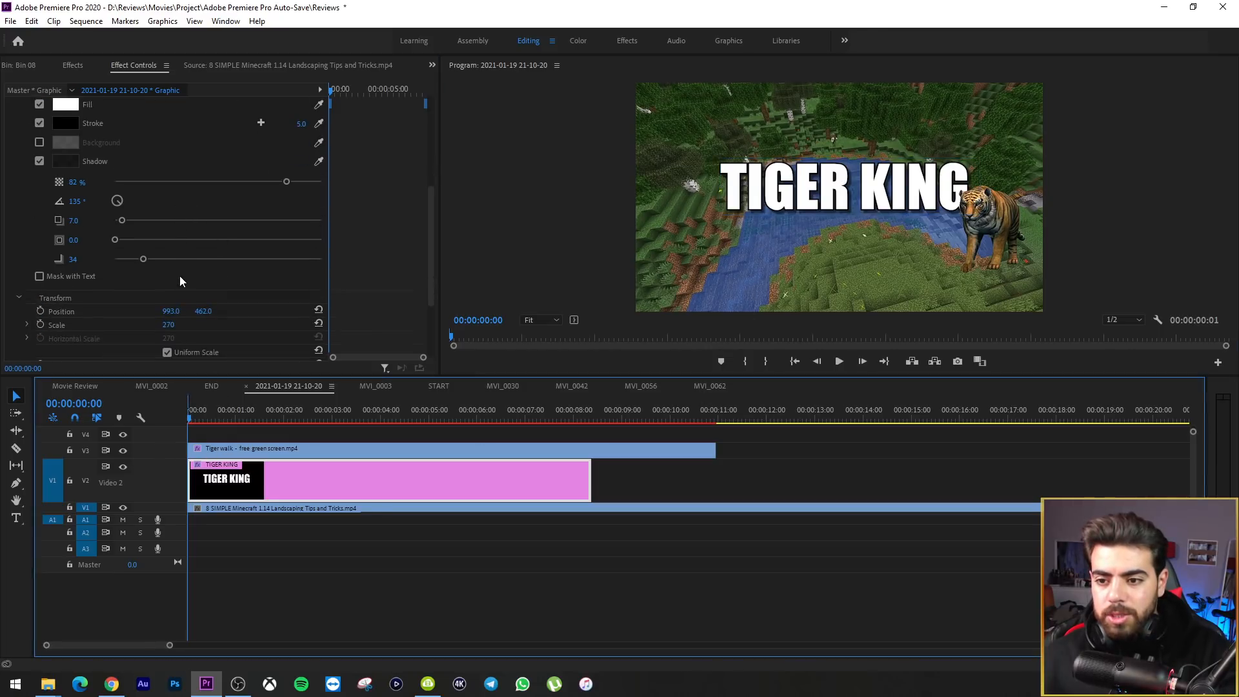
scroll(227, 486, right, 1)
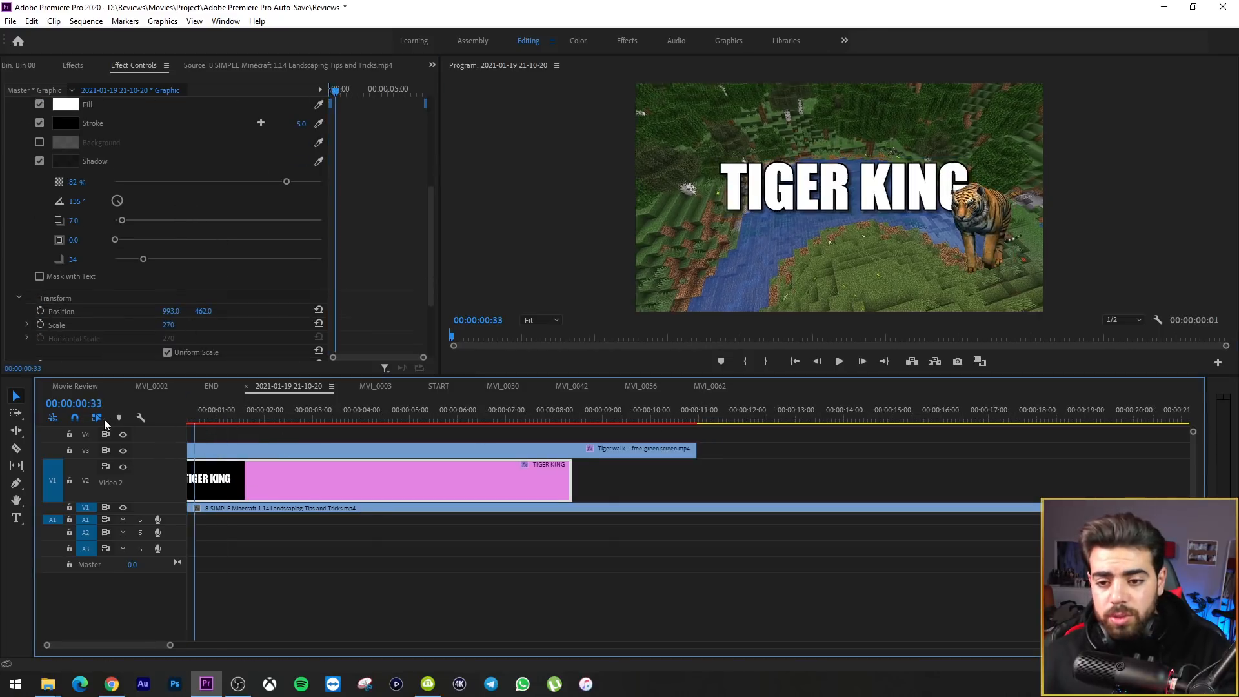
scroll(191, 419, left, 1)
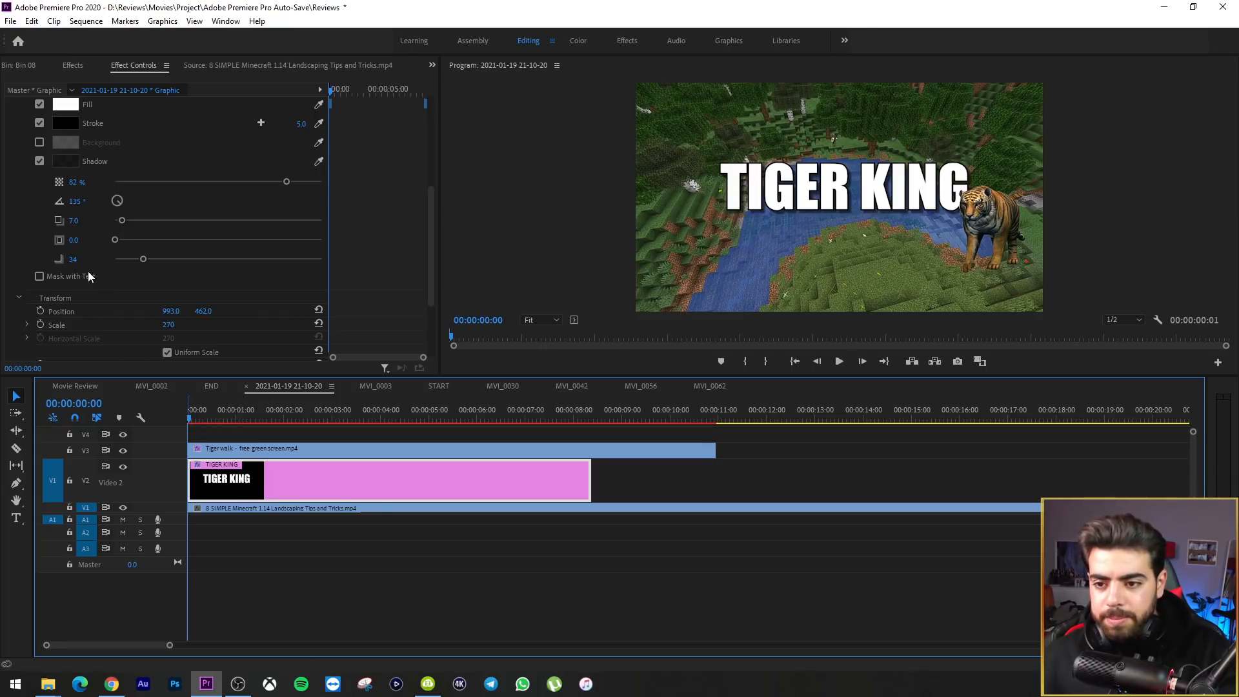
Collapse the title's text settings, widen the effect settings area and expand the title's Motion properties
scroll(87, 268, up, 5)
click(138, 70)
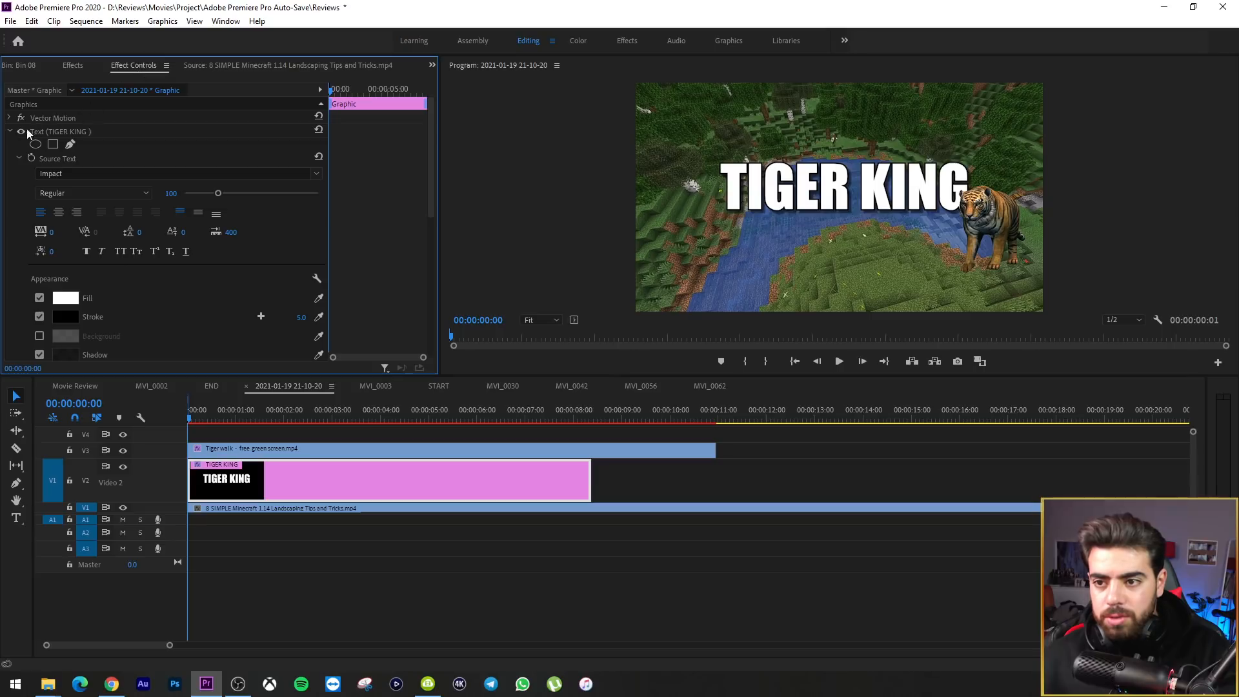
click(9, 132)
click(44, 160)
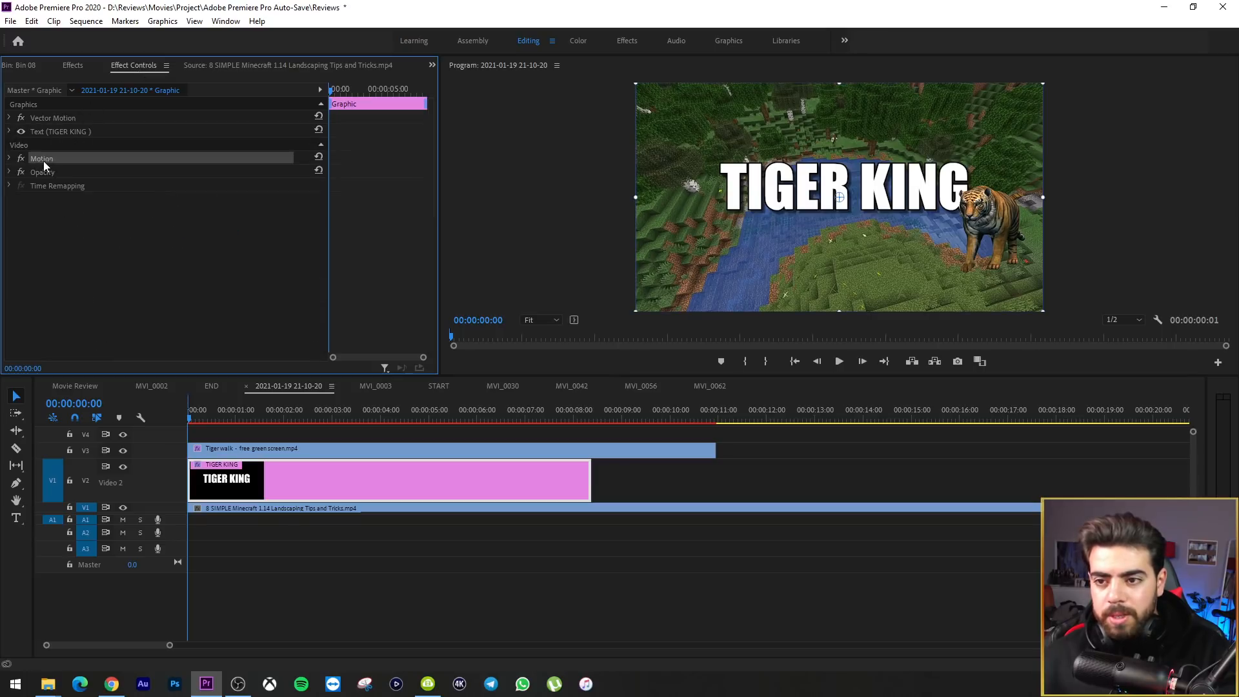
drag(438, 170, 583, 170)
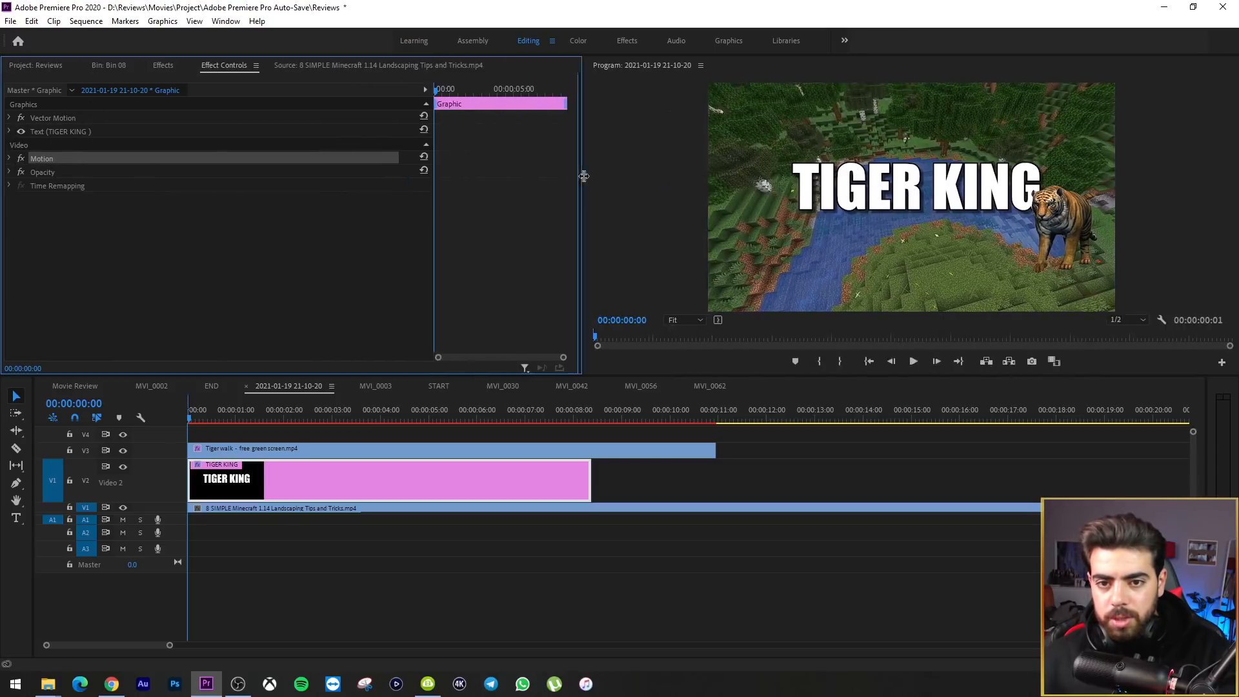
click(10, 159)
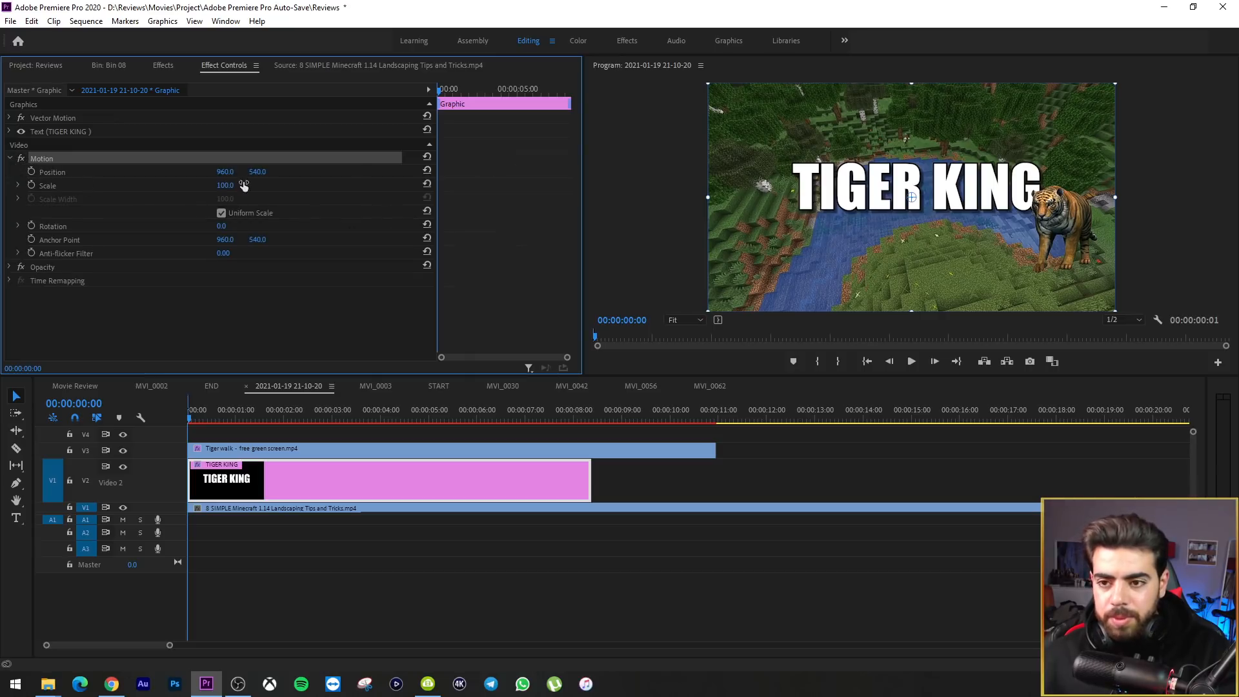
mouse_move(225, 172)
mouse_down()
mouse_move(1119, 171)
mouse_move(213, 172)
mouse_move(221, 178)
mouse_up()
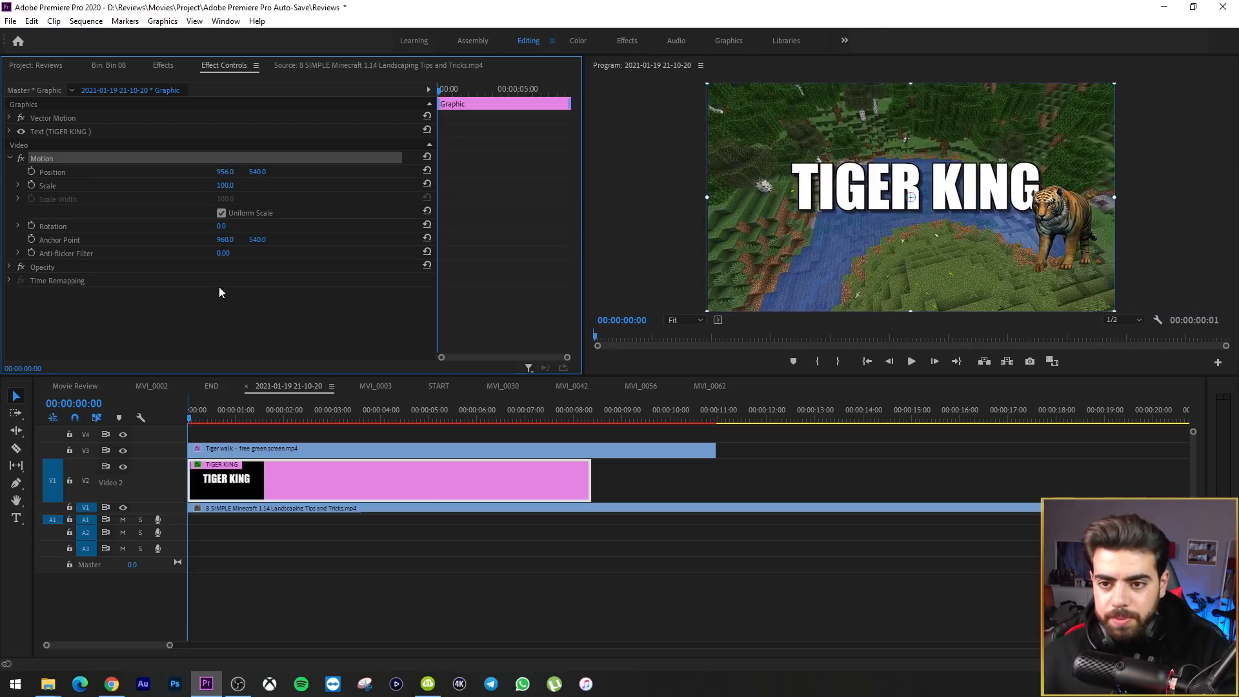
key(ctrl+z)
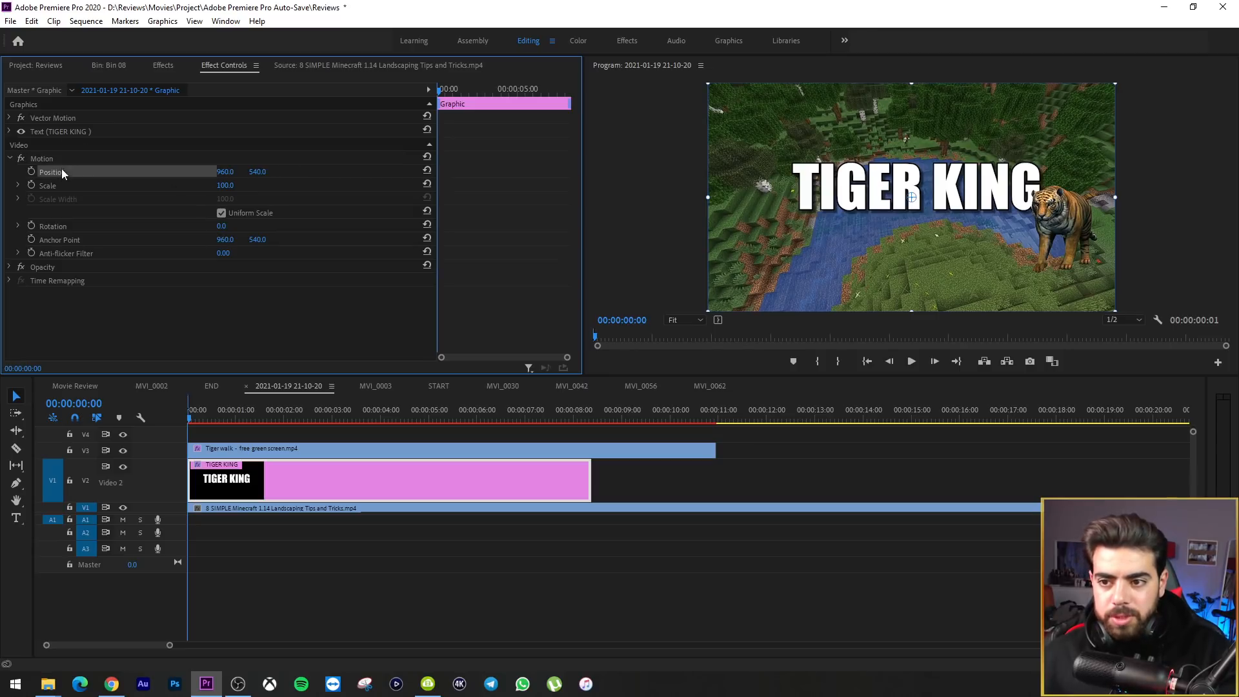
drag(227, 171, 342, 172)
key(ctrl+z)
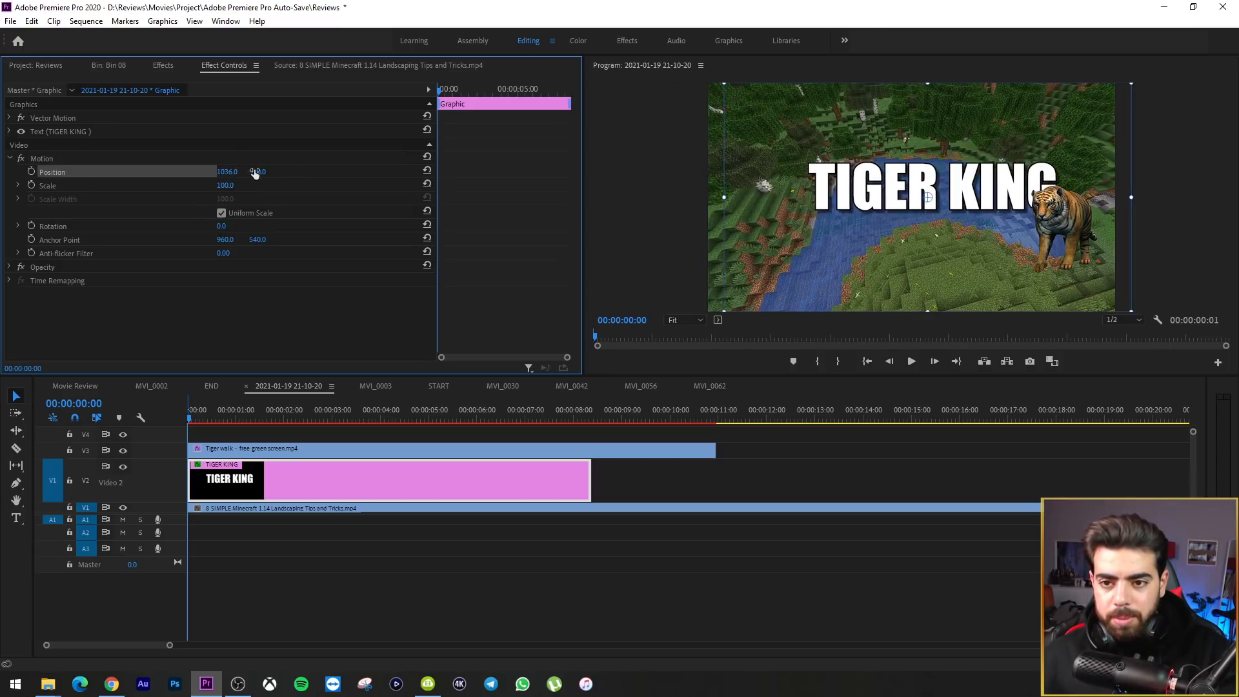
drag(255, 172, 218, 226)
key(ctrl+z)
key(ctrl+z)
key(ctrl+z)
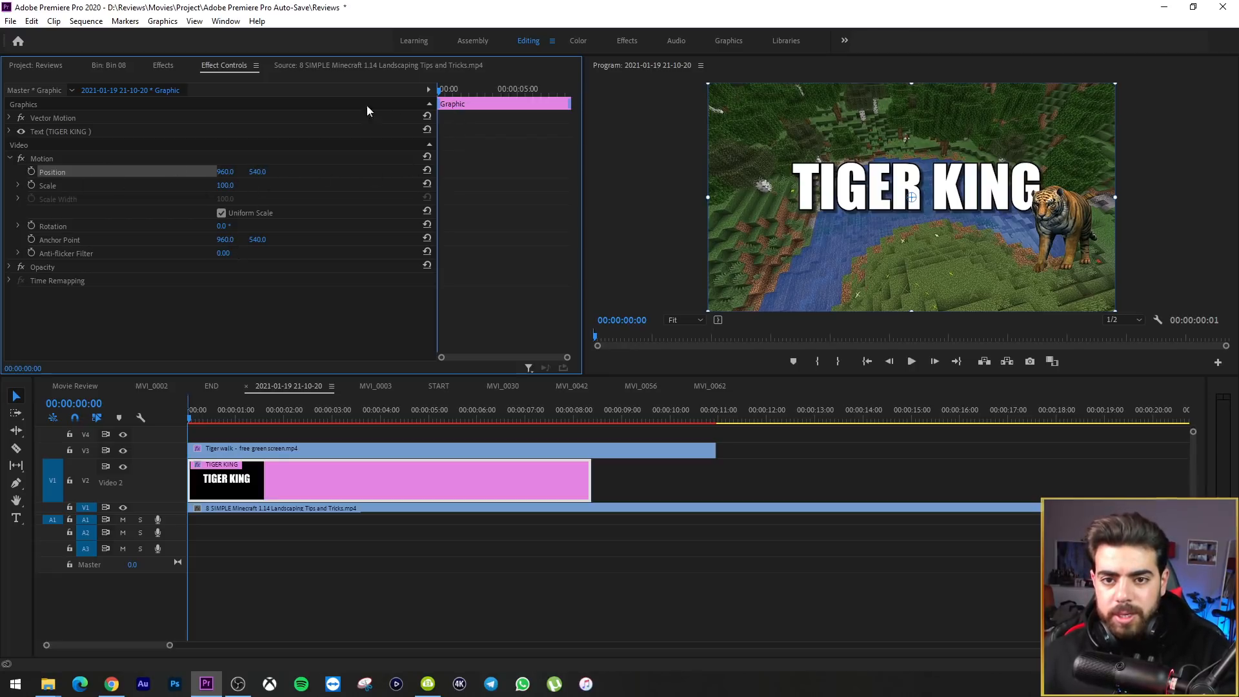
Animate the title's Position from 2497.0, 540.0 at 00:00:00:00 to 935.0, 540.0 at 00:00:02:15
drag(219, 171, 467, 172)
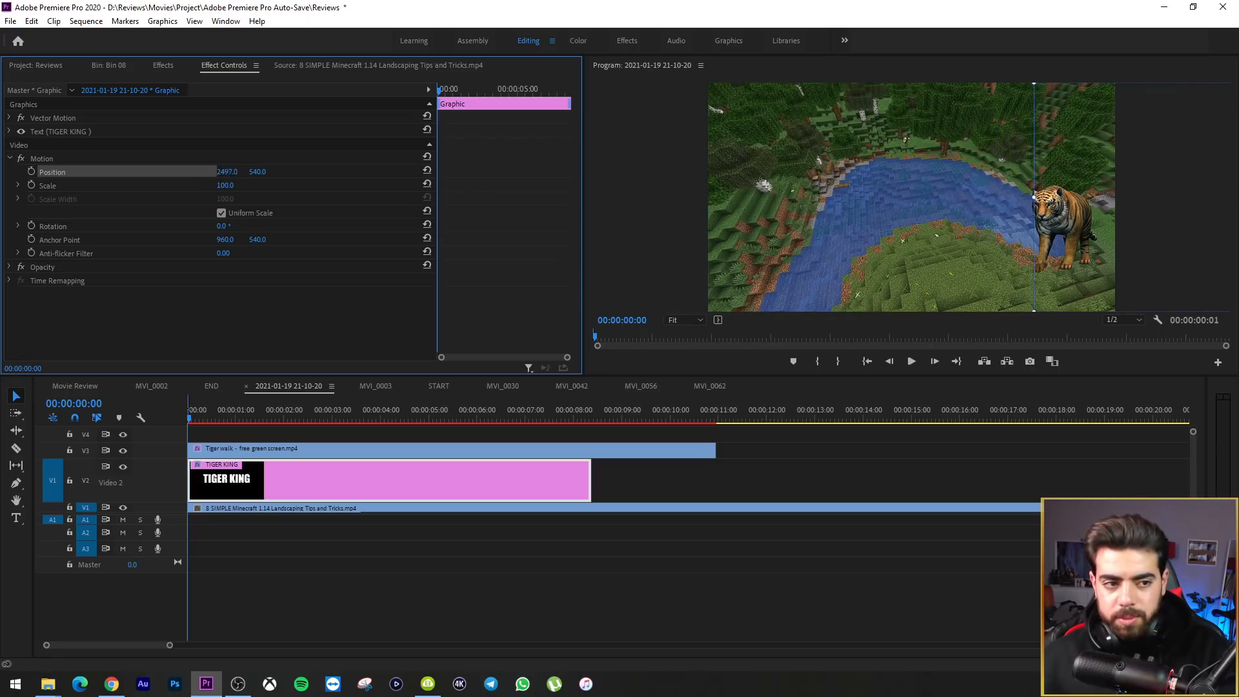
click(33, 171)
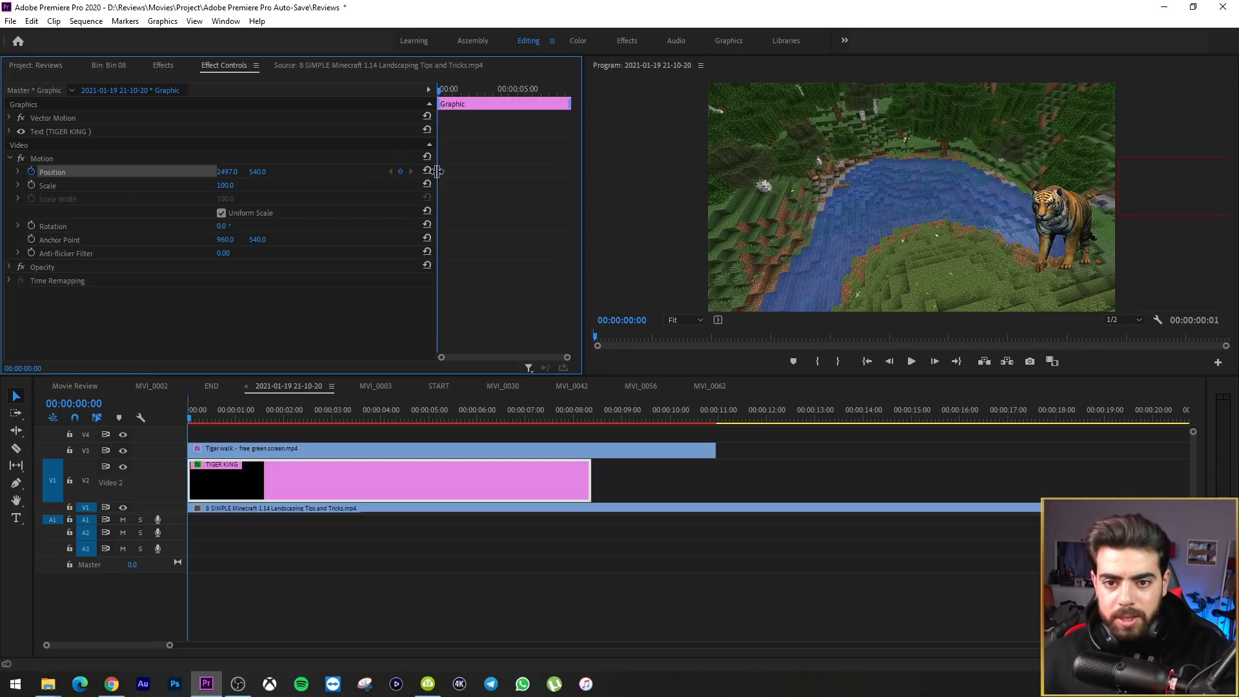
drag(188, 413, 296, 411)
mouse_move(228, 175)
mouse_down()
mouse_move(155, 175)
mouse_move(269, 175)
mouse_move(191, 174)
mouse_move(205, 175)
mouse_up()
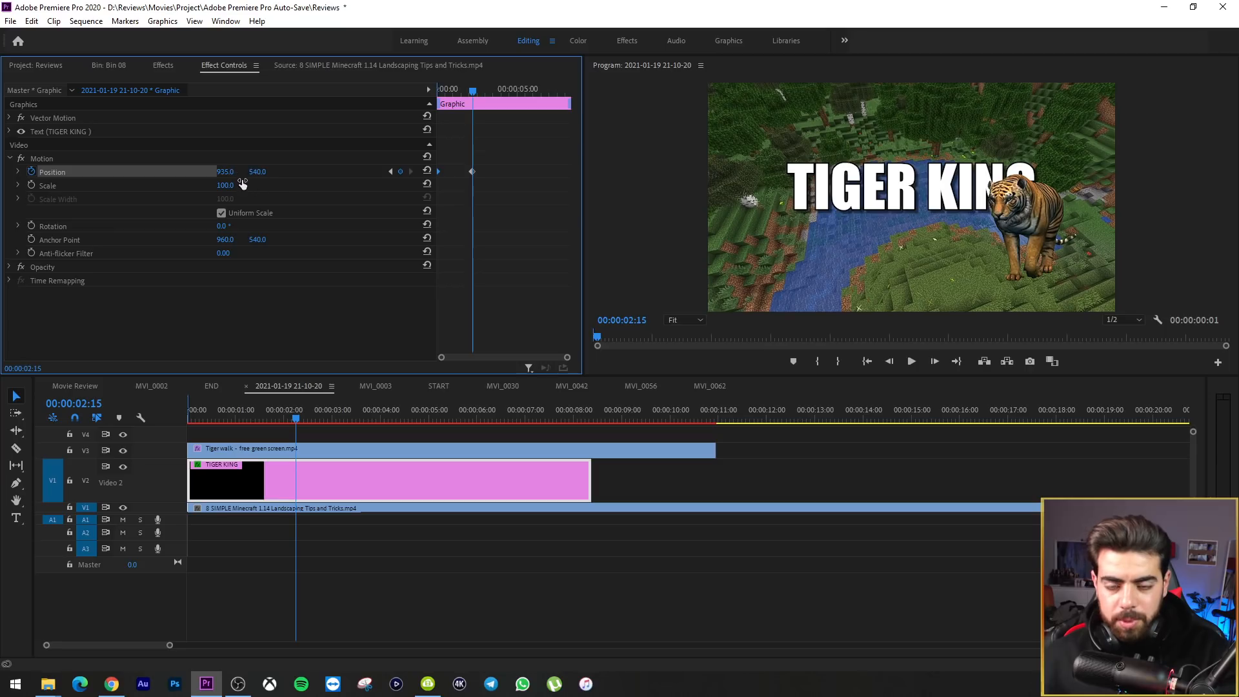
Play the title's slide-in from the start of the sequence, then scrub back through it to 00:00:00:08
drag(474, 93, 357, 95)
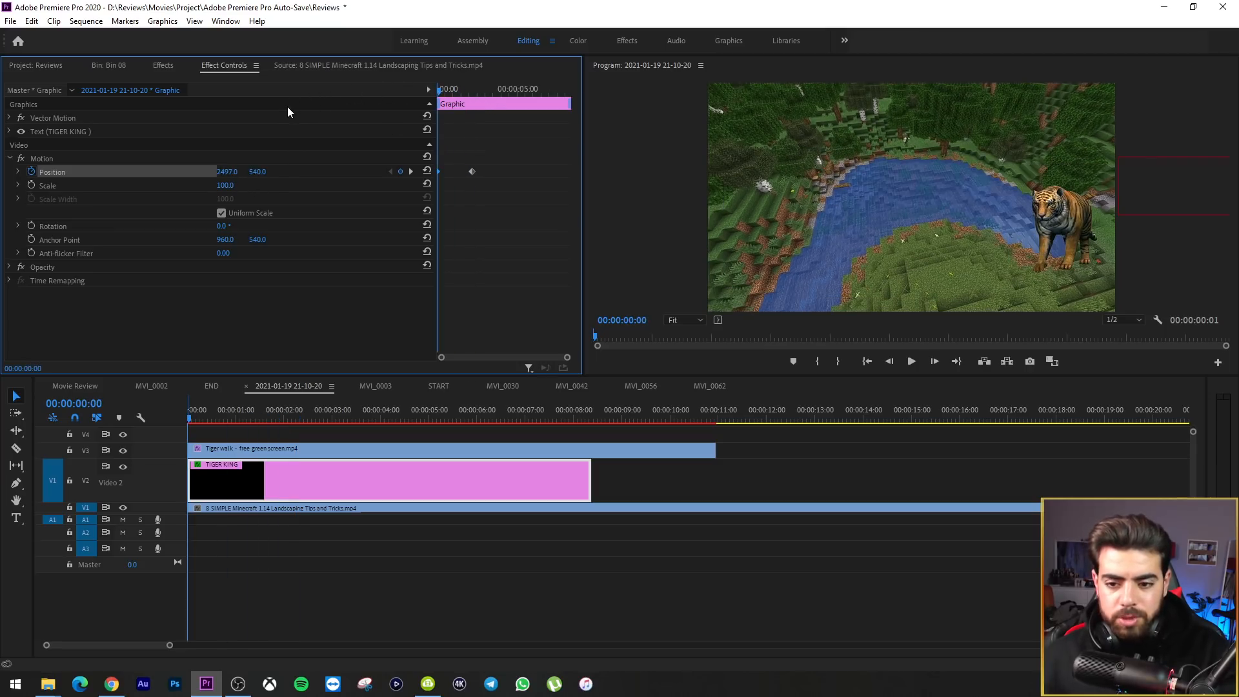
key(space)
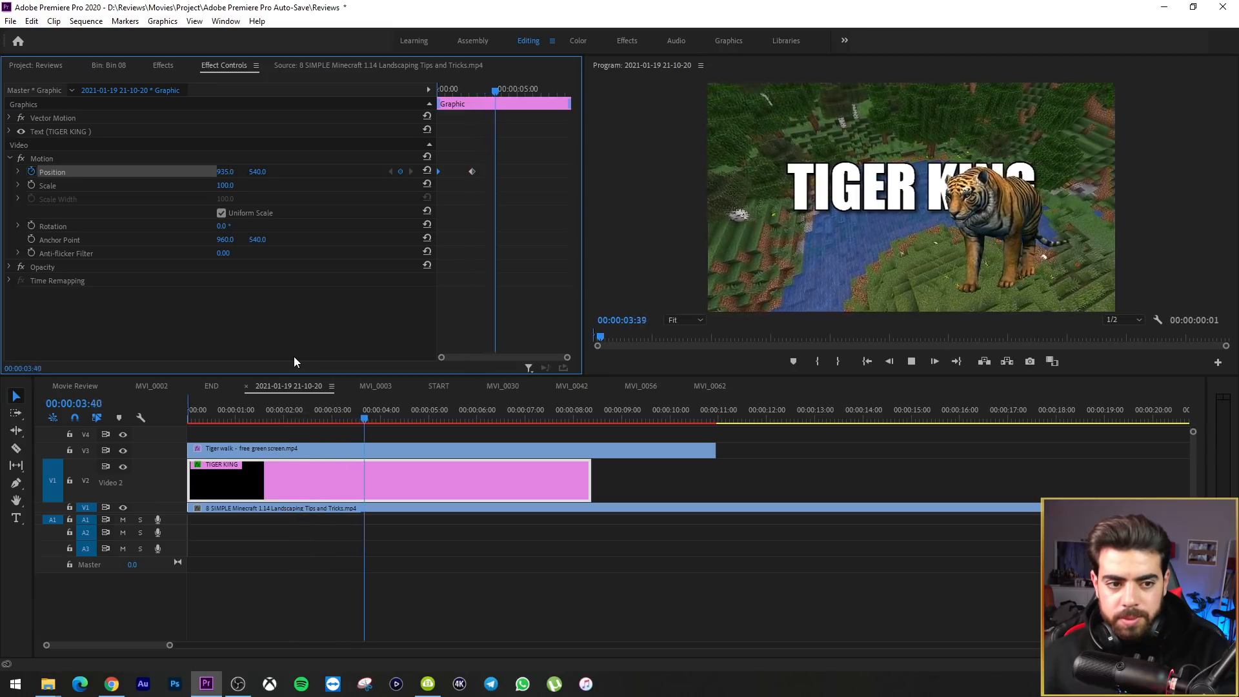
key(space)
drag(406, 416, 137, 426)
drag(235, 416, 193, 417)
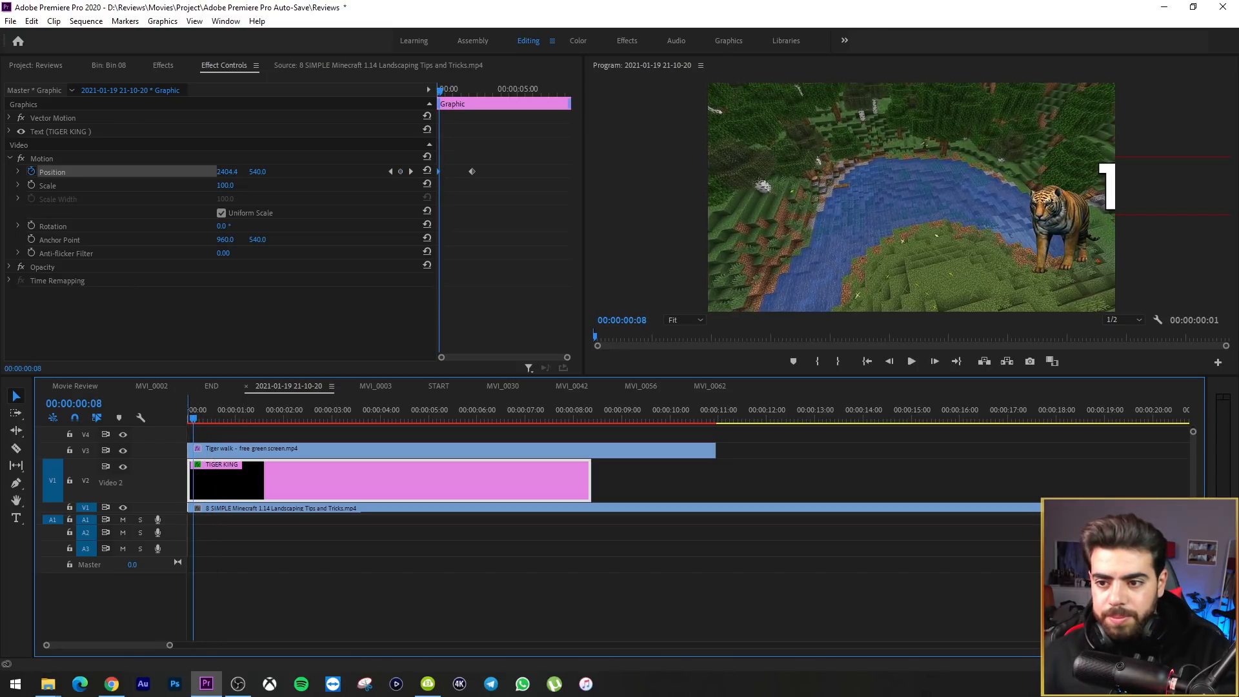
Expand the title's Opacity settings, reset its keyframing and set a 100% opacity keyframe at 00:00:00:38
click(9, 267)
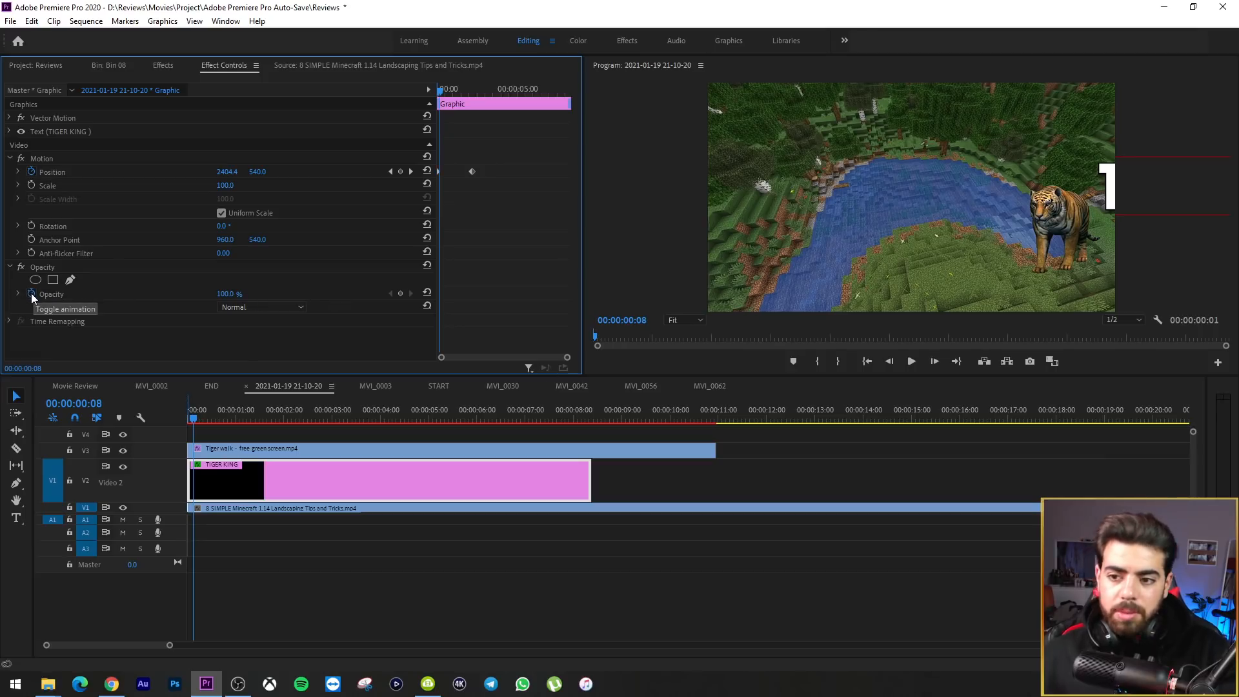
click(31, 293)
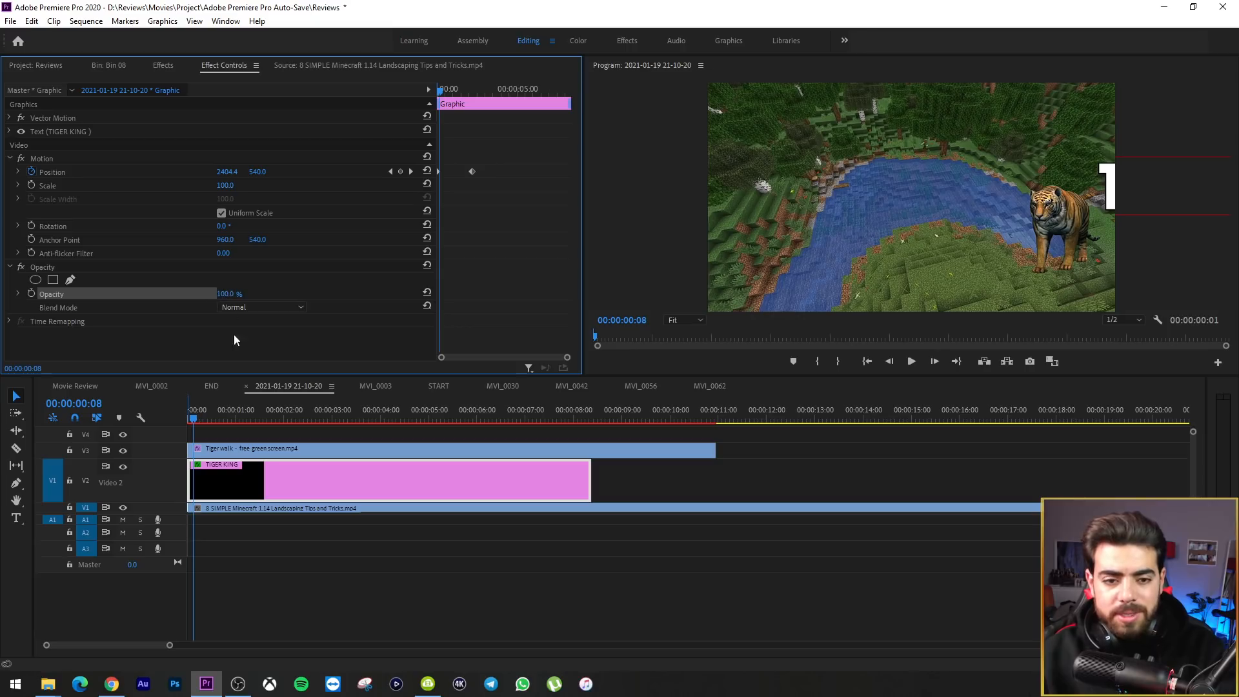
click(324, 423)
mouse_move(228, 293)
mouse_down()
mouse_move(164, 294)
mouse_move(229, 294)
mouse_move(164, 293)
mouse_move(228, 293)
mouse_move(242, 309)
mouse_up()
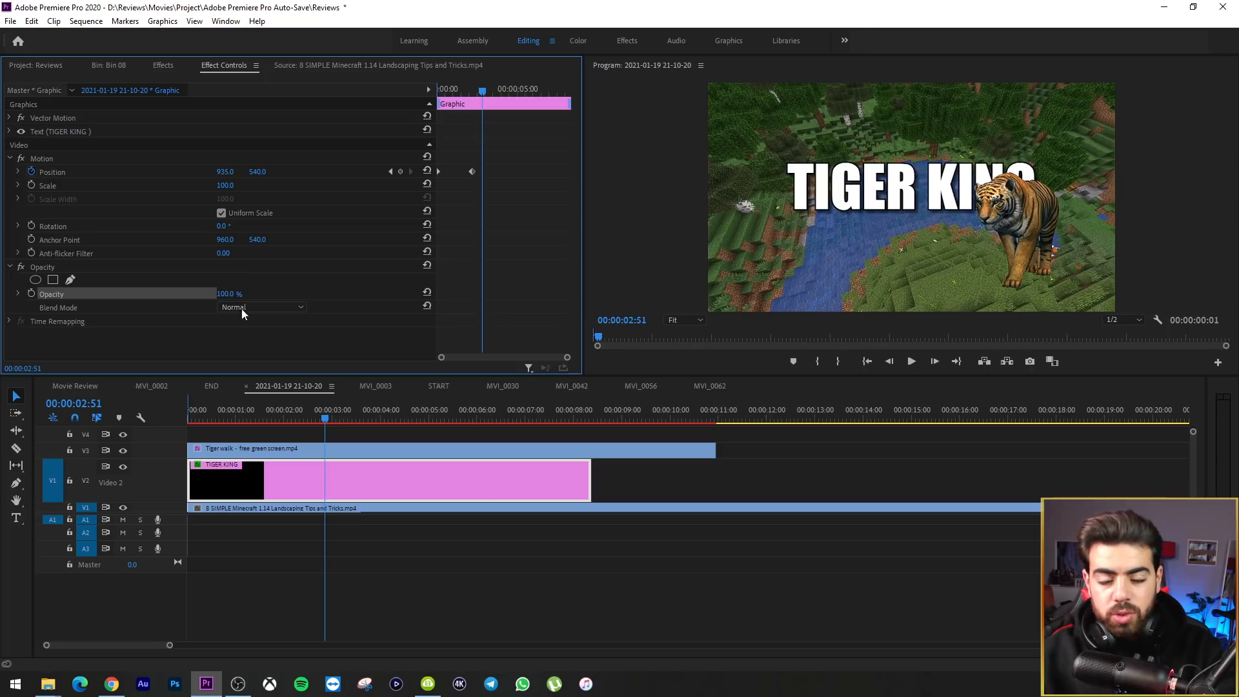
drag(196, 415, 219, 416)
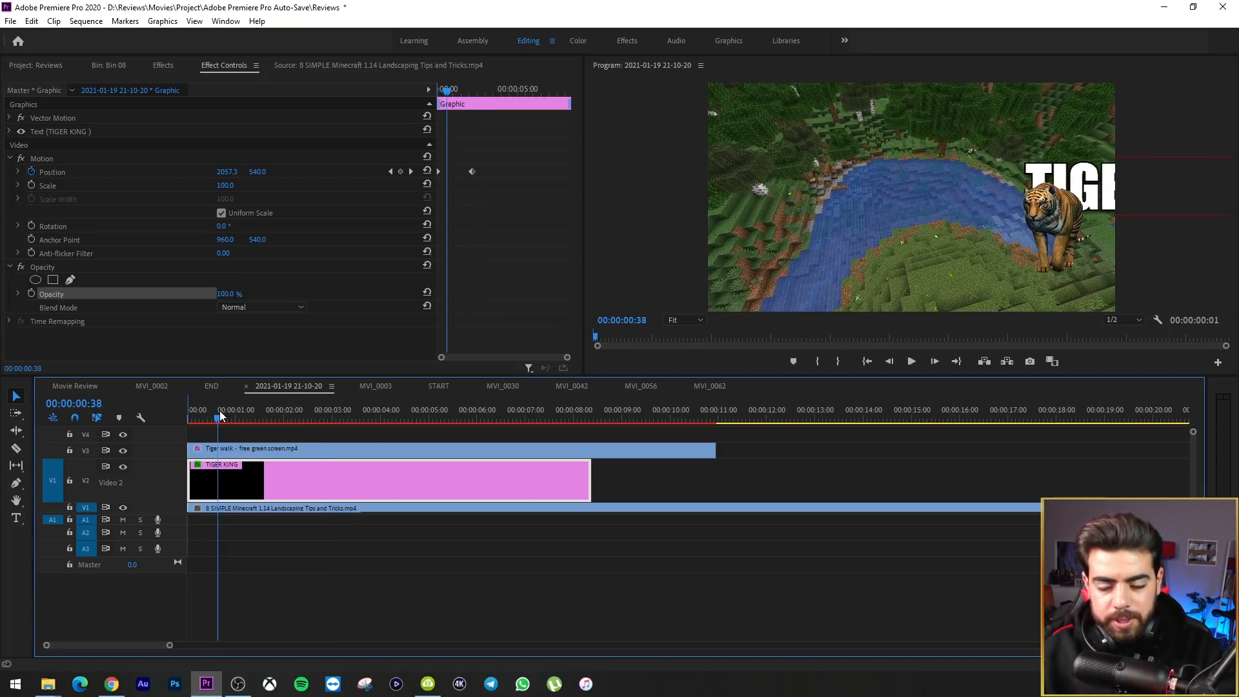
click(31, 293)
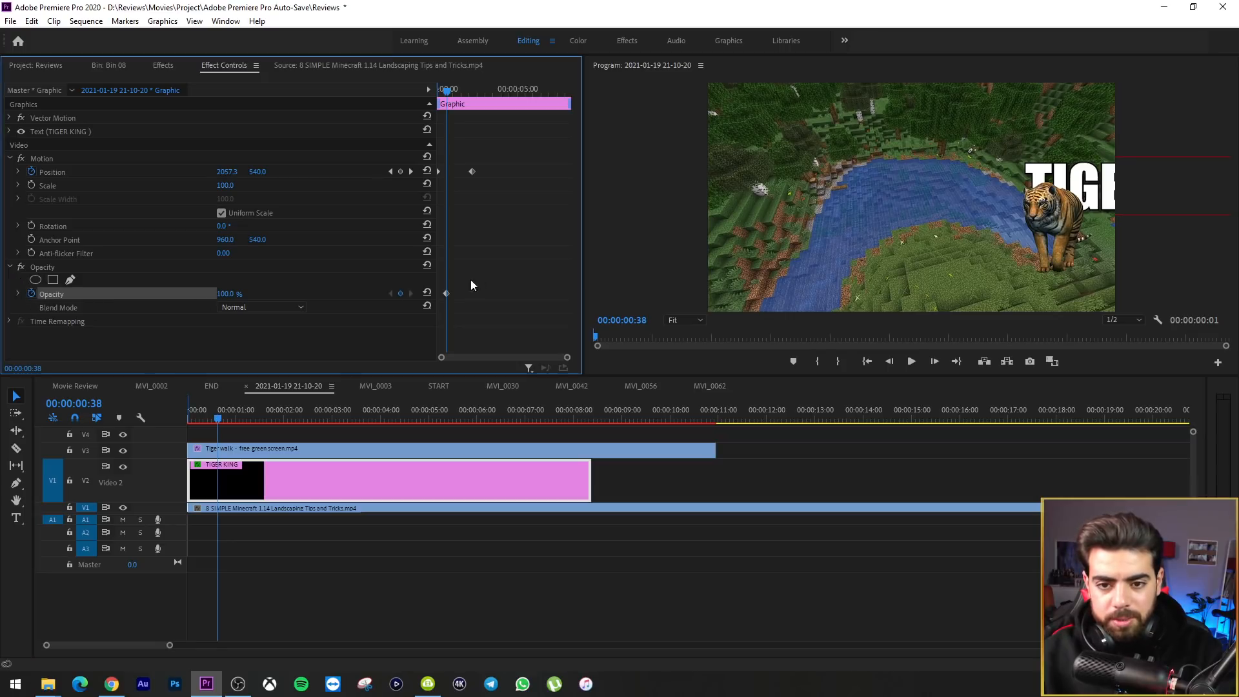
Create an opacity fade-in by shifting the 100% keyframe slightly later and adding a 0% keyframe at 00:00:00:38
drag(445, 294, 457, 295)
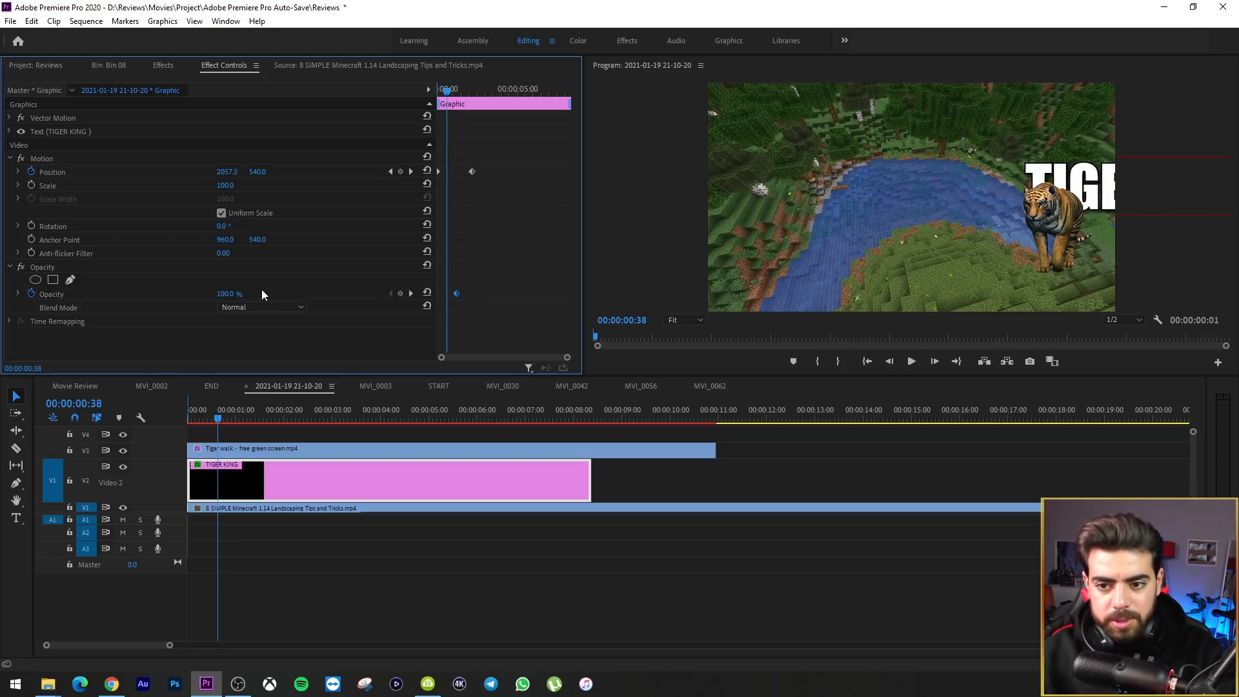
text(0)
key(Return)
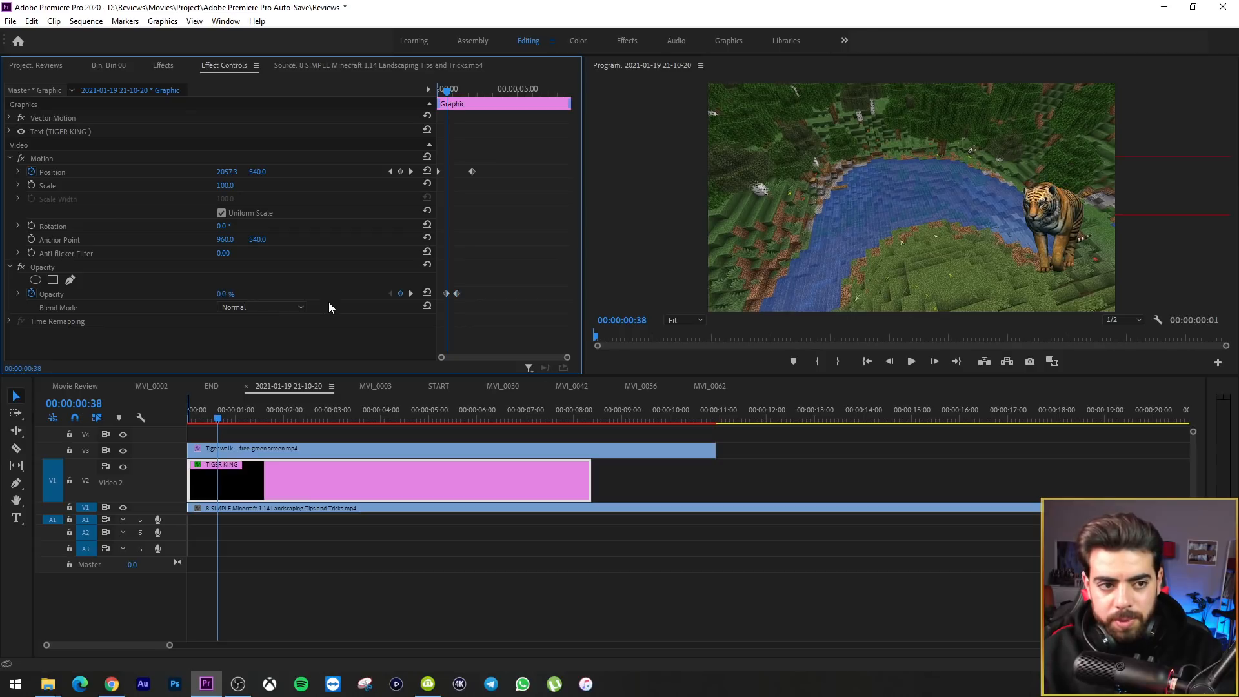
drag(447, 294, 413, 296)
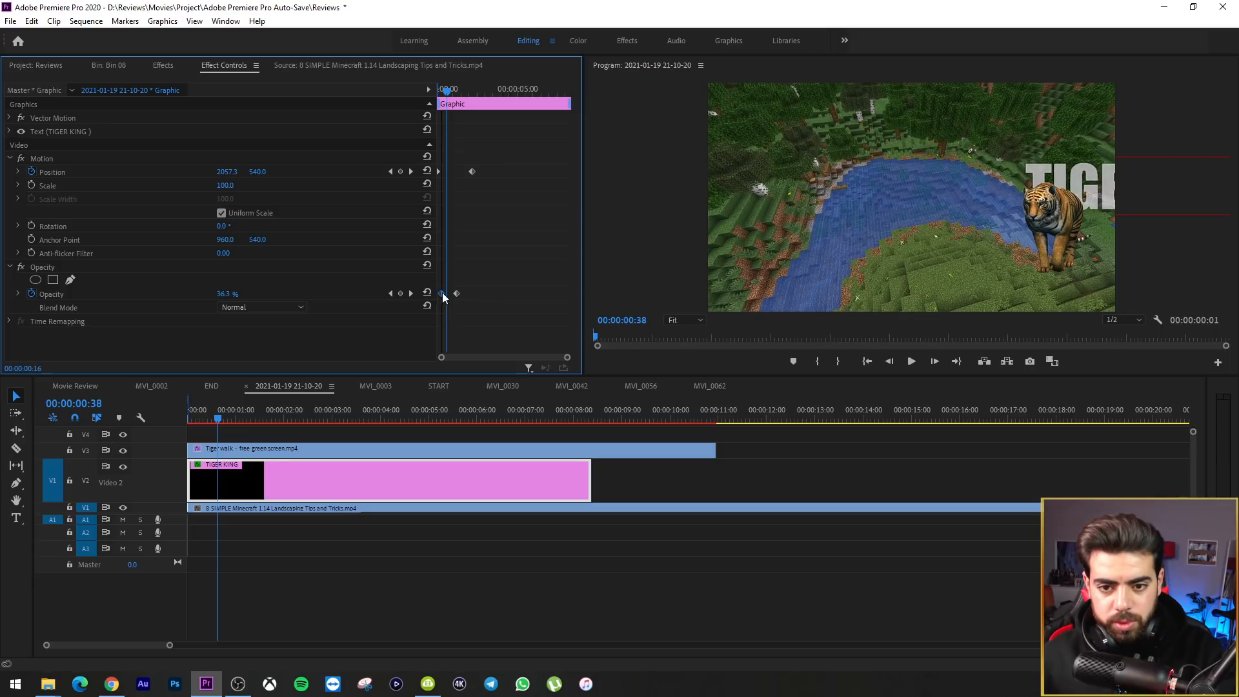
drag(456, 294, 459, 294)
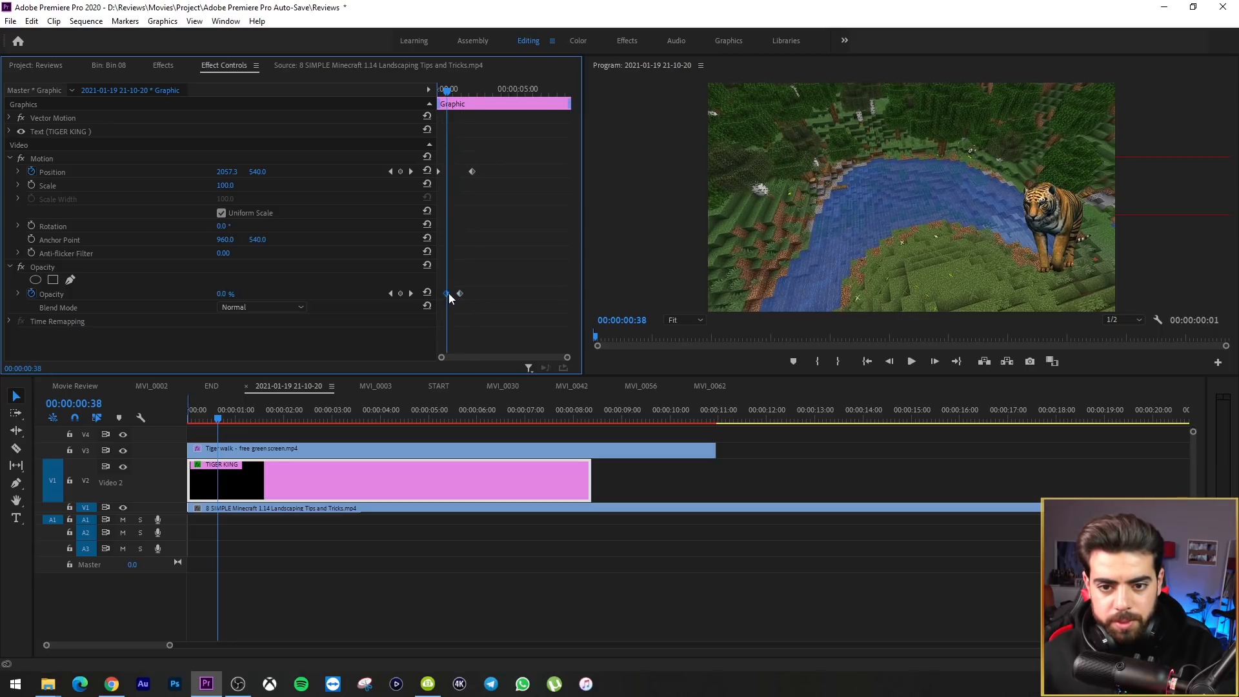
Play the sequence from near the start past the end of the title clip to check its slide-in and fade-in
drag(449, 111, 427, 85)
key(space)
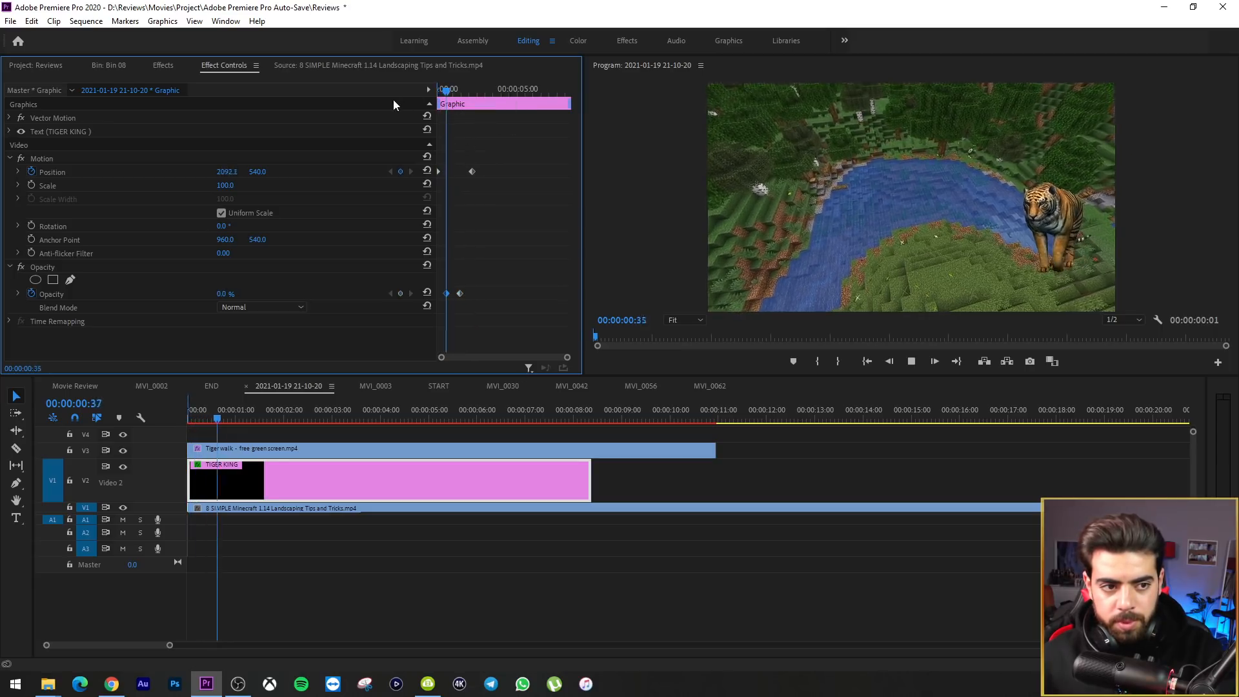
key(space)
mouse_move(459, 90)
mouse_down()
mouse_move(439, 91)
mouse_move(452, 103)
mouse_move(453, 91)
mouse_up()
key(space)
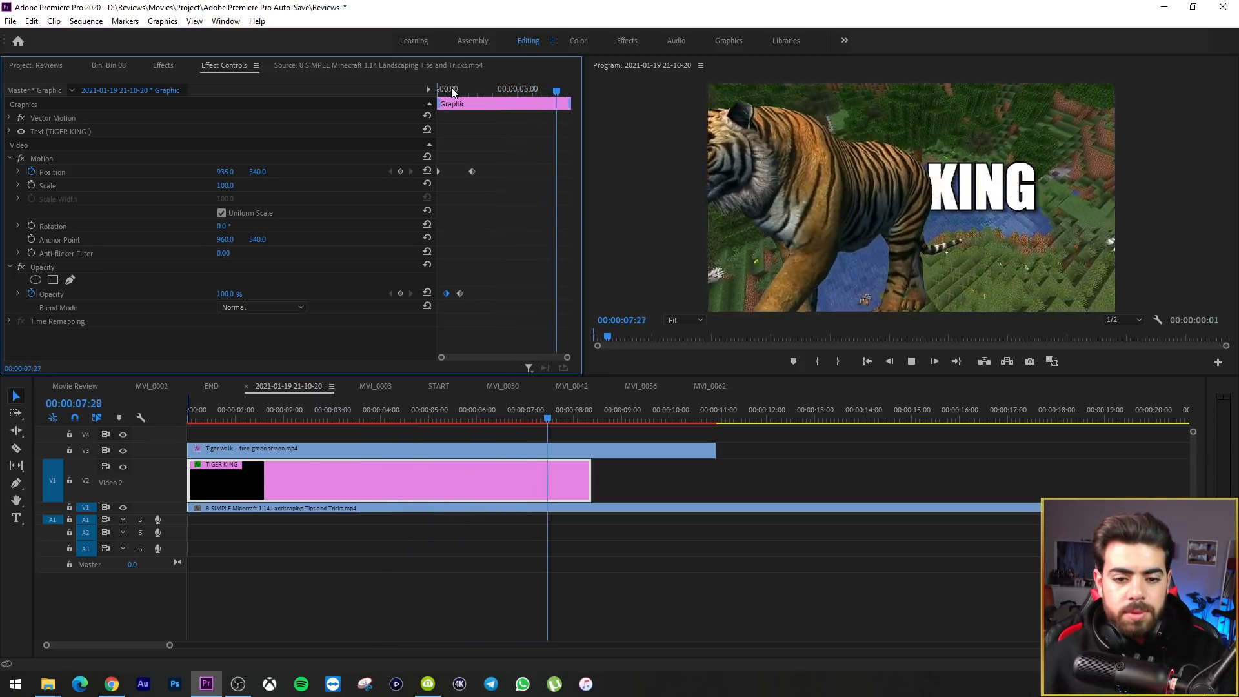
key(space)
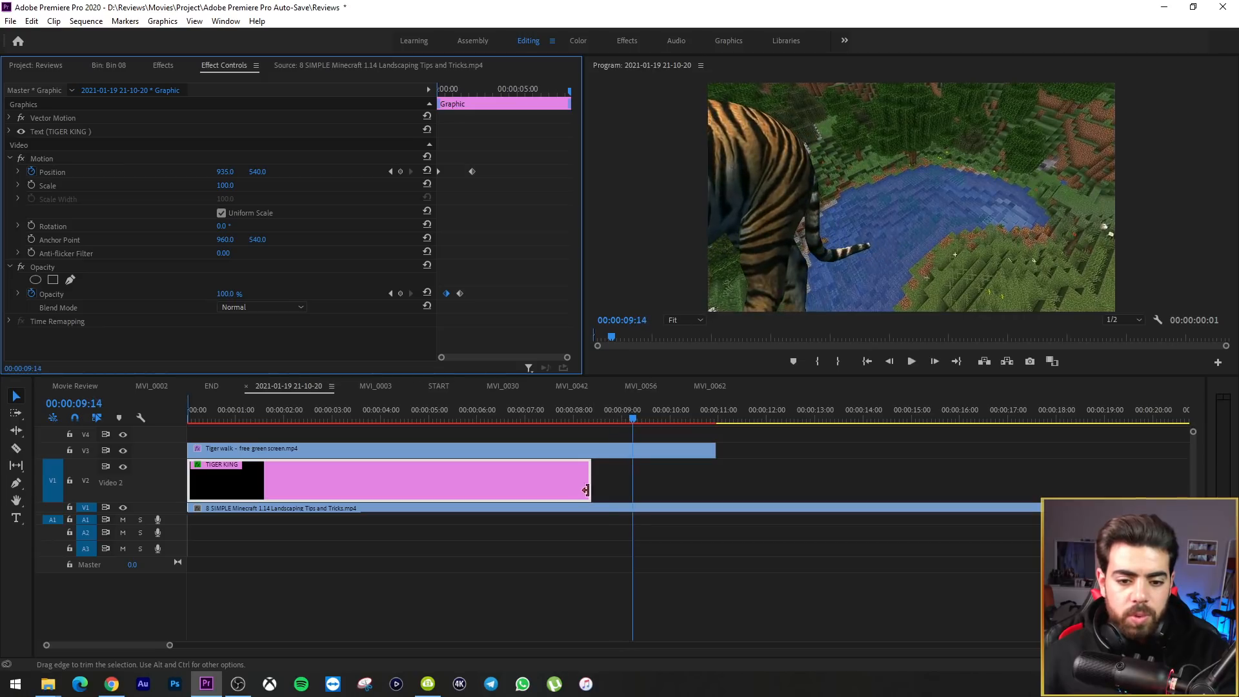
Extend the TIGER KING clip to end at 00:00:15:58 and play the lengthened part up to 00:00:11:46
drag(590, 484, 934, 475)
key(space)
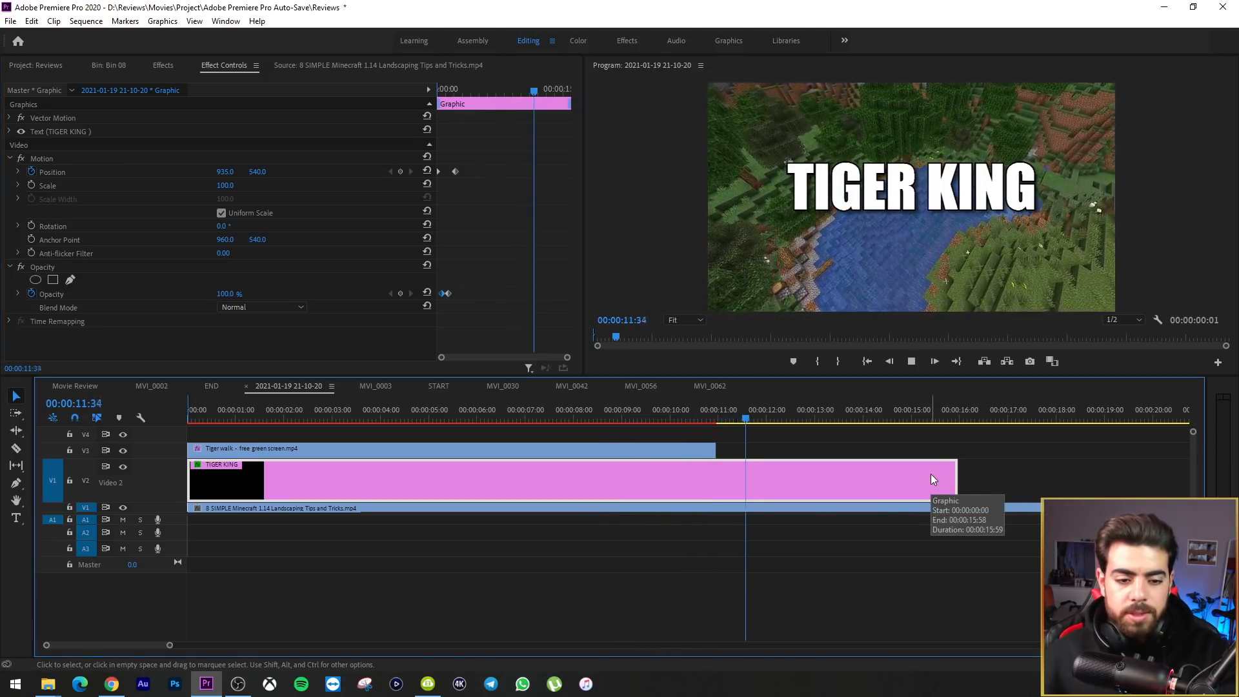
key(space)
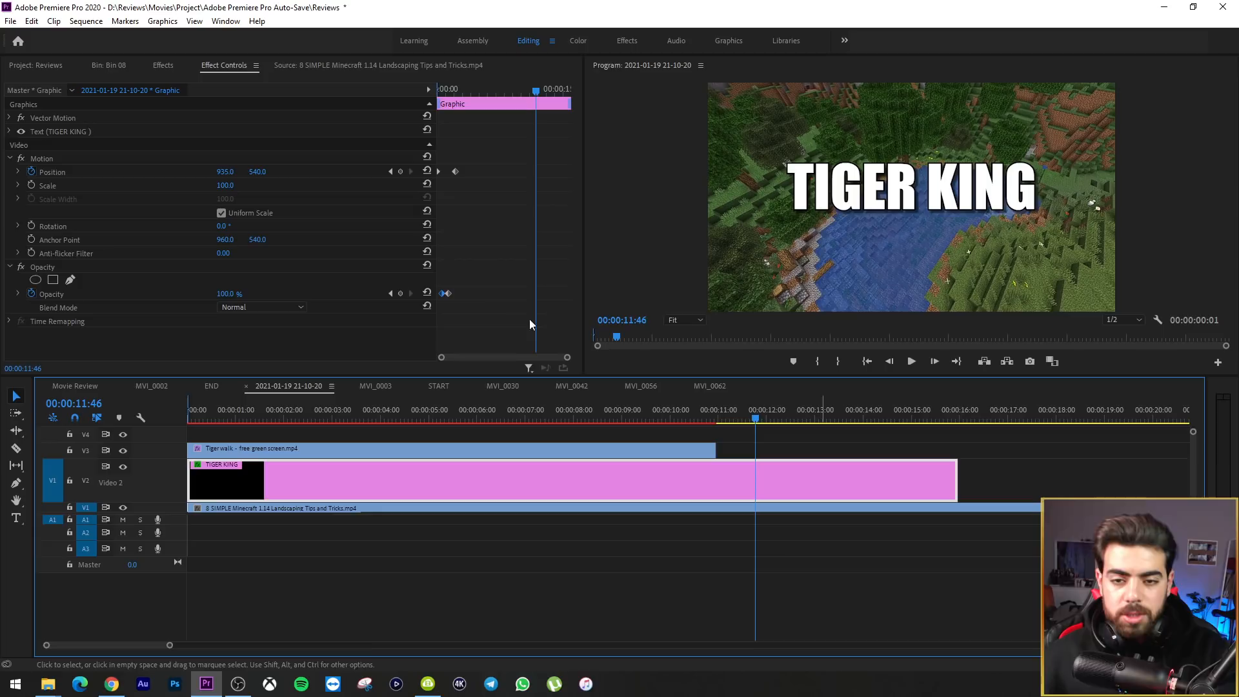
Animate the title's Scale from 100.0 near the start to 156.0 at 00:00:11:46, with Position 935.0, 613.0 there, and play it back
click(33, 184)
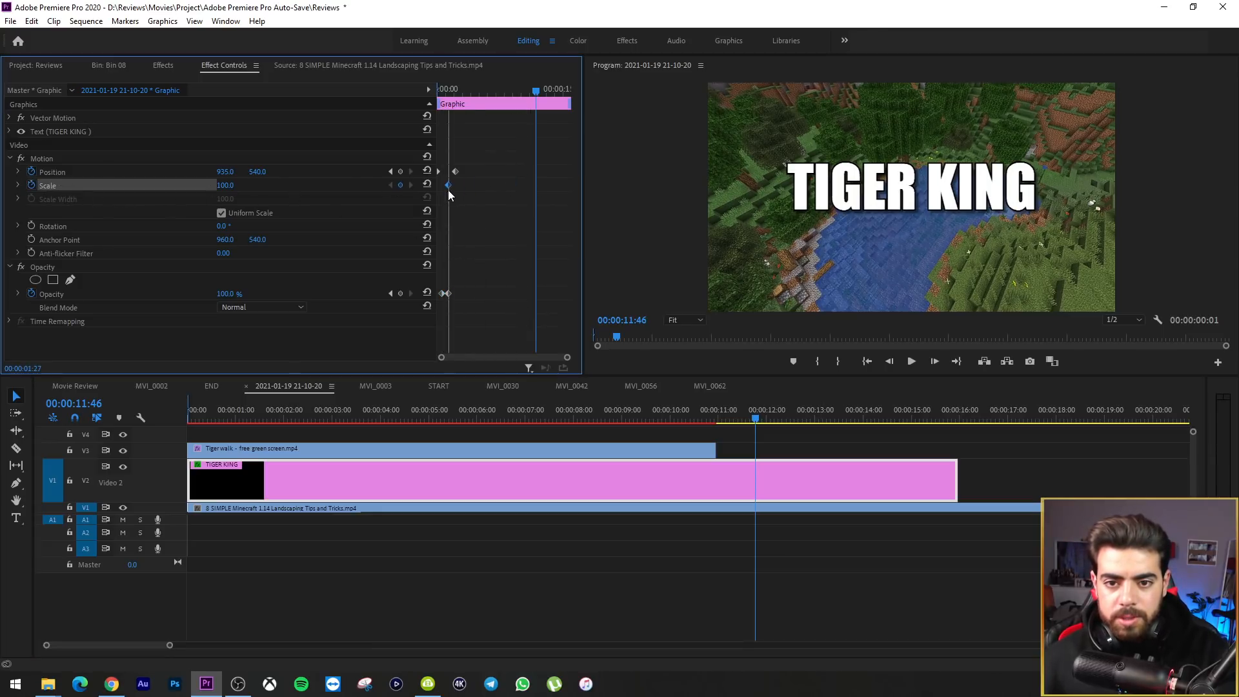
drag(448, 190, 443, 188)
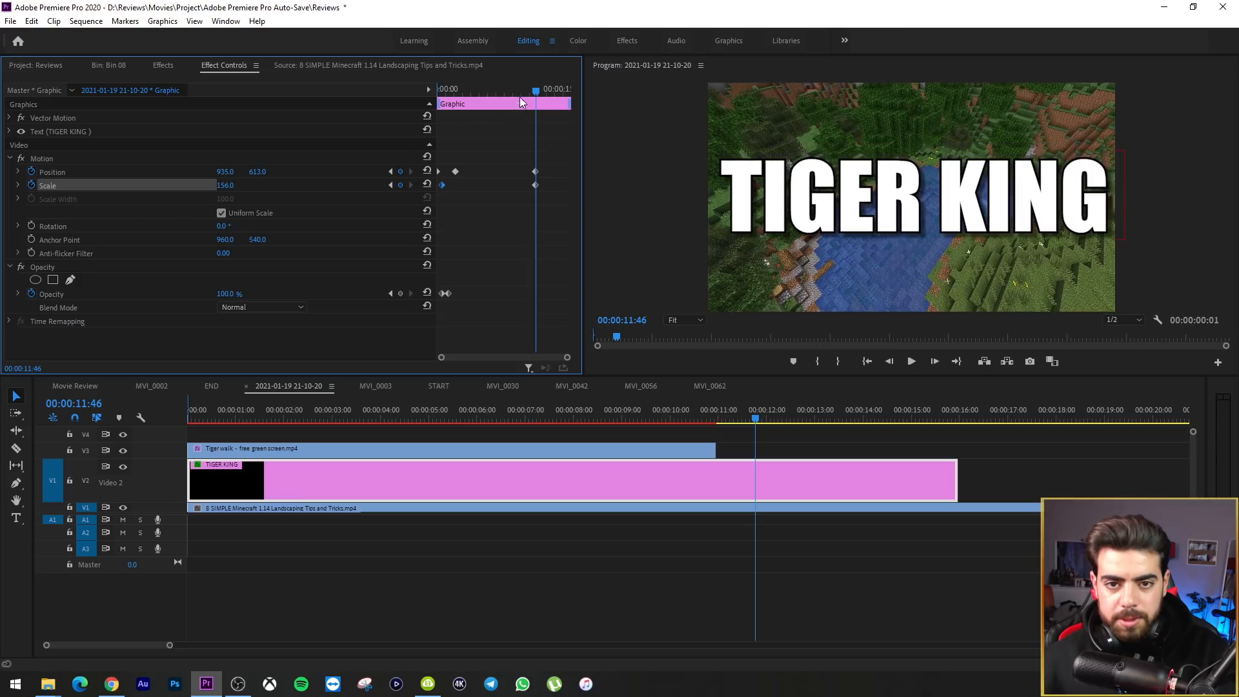
drag(520, 102, 272, 106)
key(space)
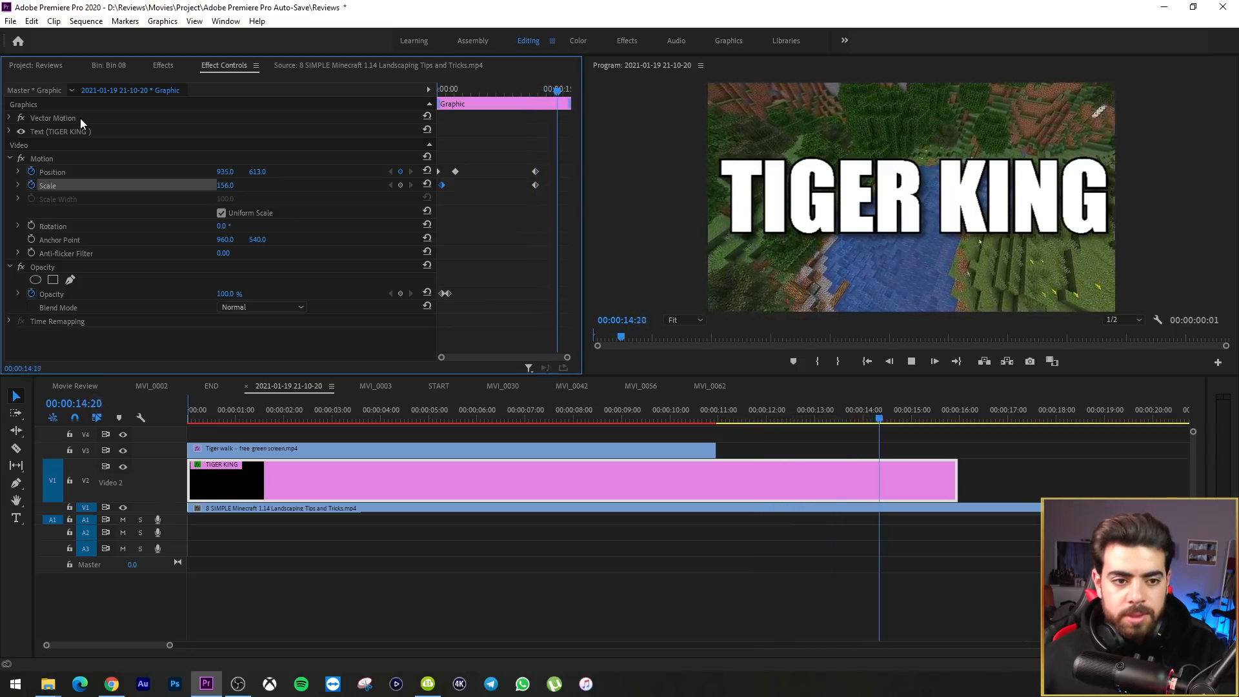
key(space)
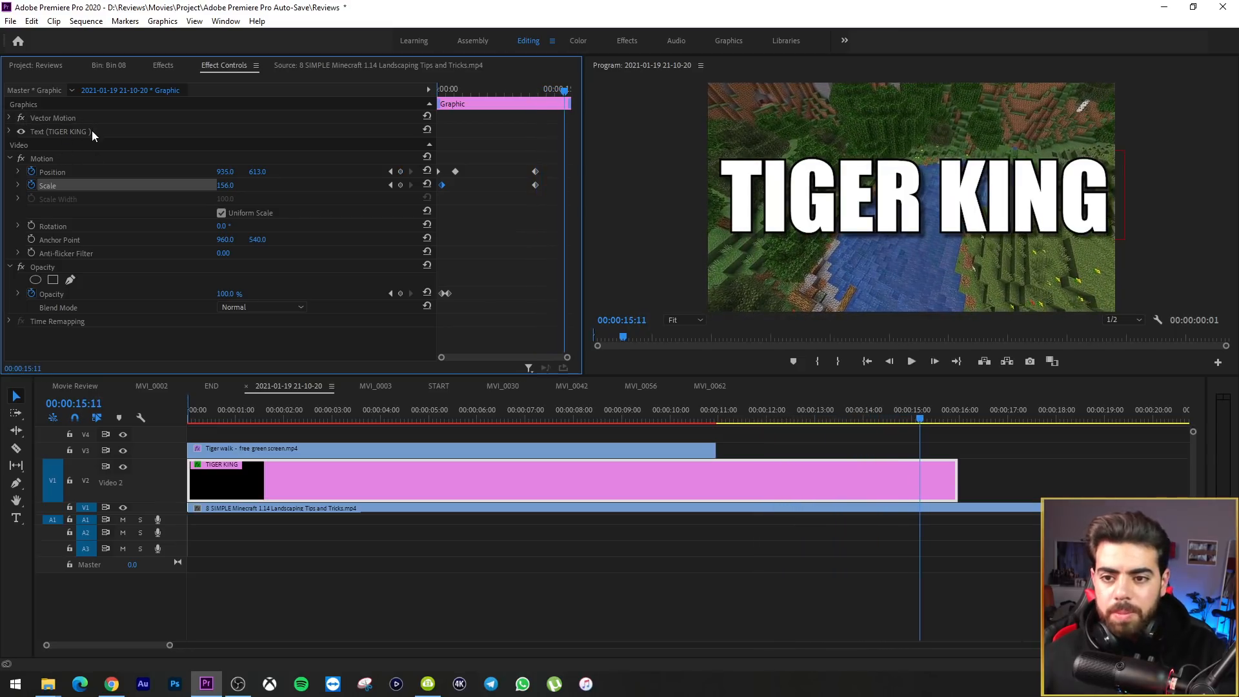
Add another Scale keyframe to the title at 00:00:13:45
click(400, 185)
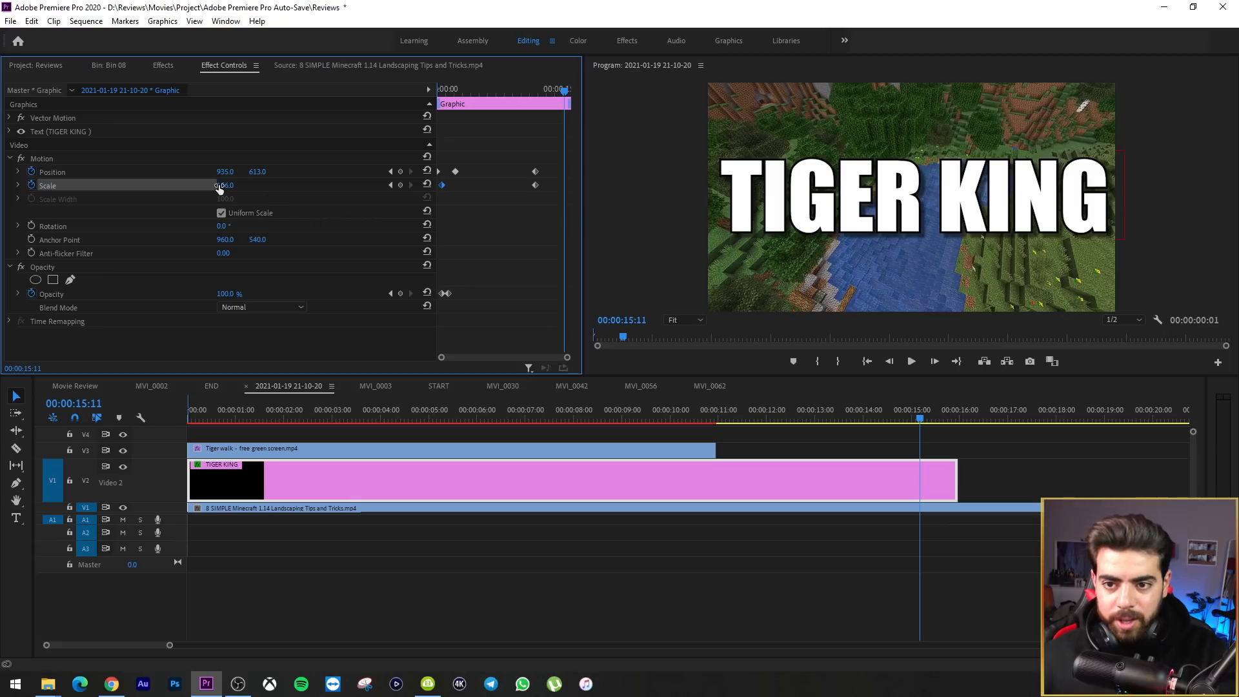
drag(219, 186, 155, 186)
mouse_move(566, 94)
mouse_down()
mouse_move(536, 91)
mouse_move(556, 93)
mouse_up()
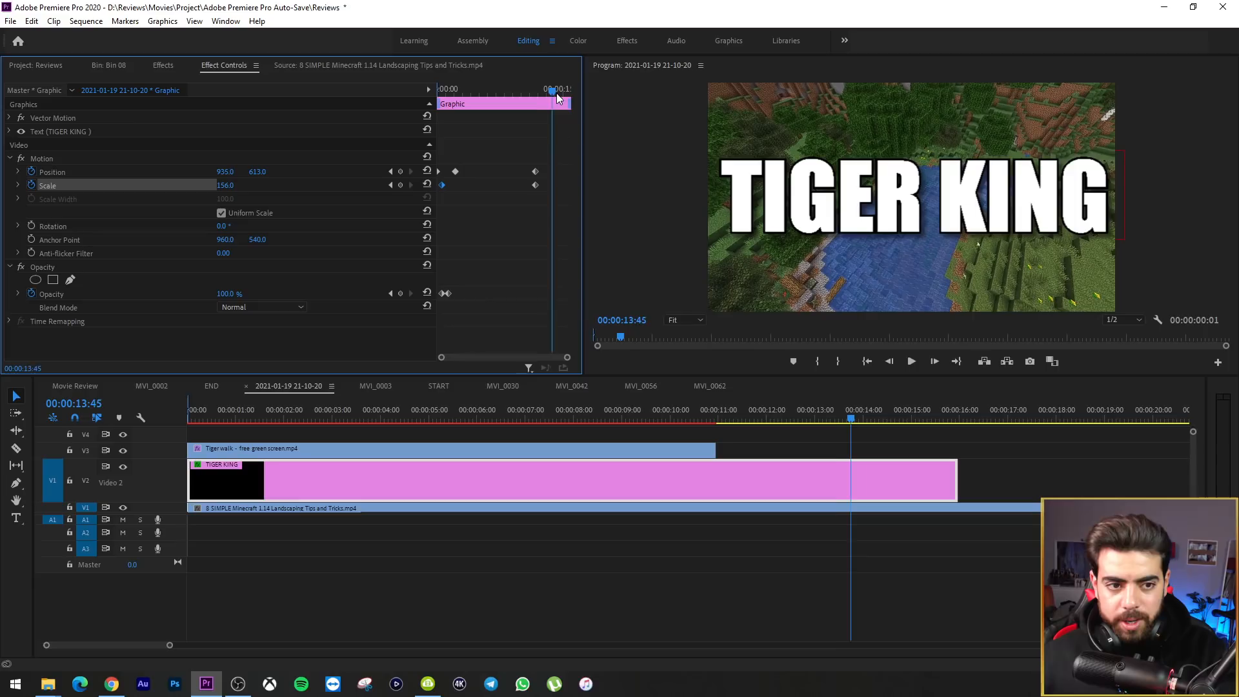
click(401, 185)
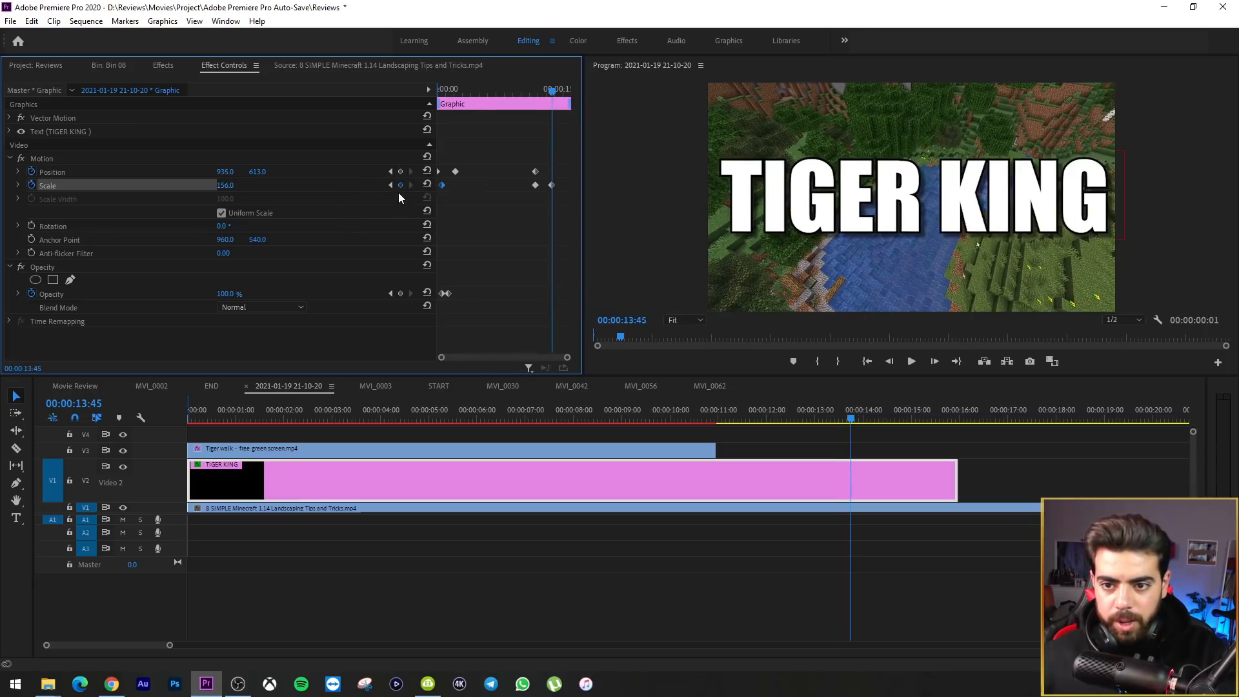
Animate the title's Rotation from 0.0° slightly before 00:00:13:45 to about 2x359.0° at 00:00:13:45
click(32, 226)
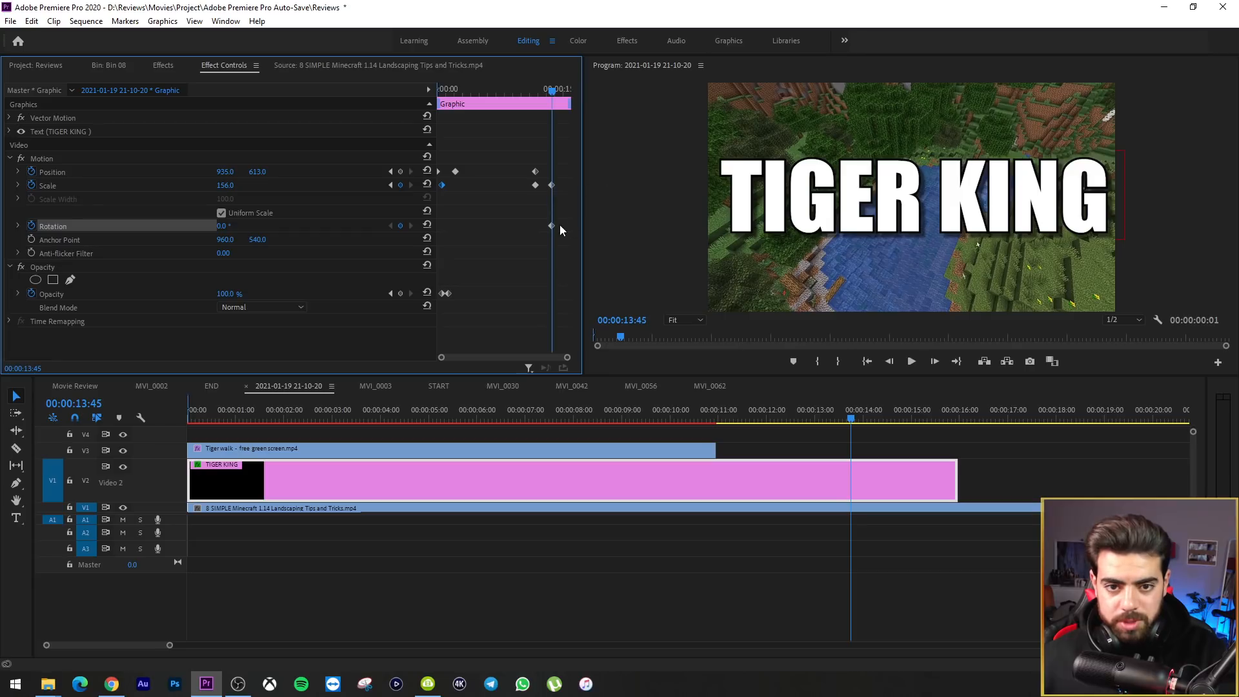
drag(552, 226, 544, 226)
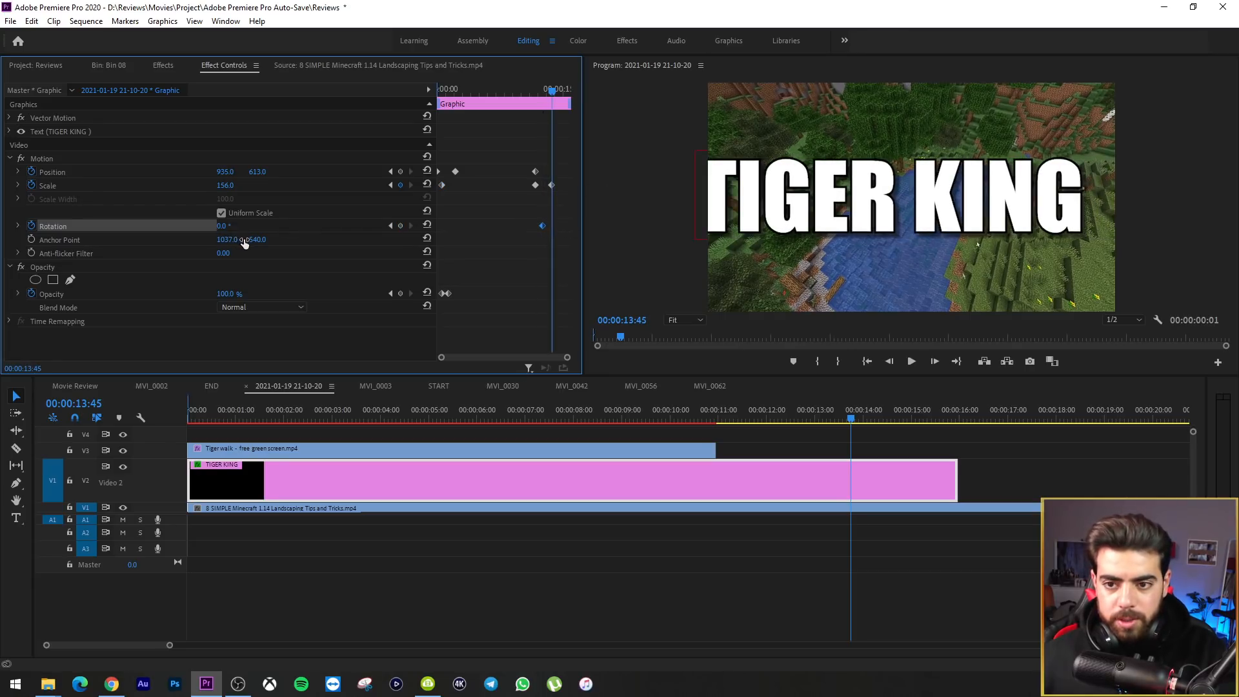
drag(224, 230, 916, 229)
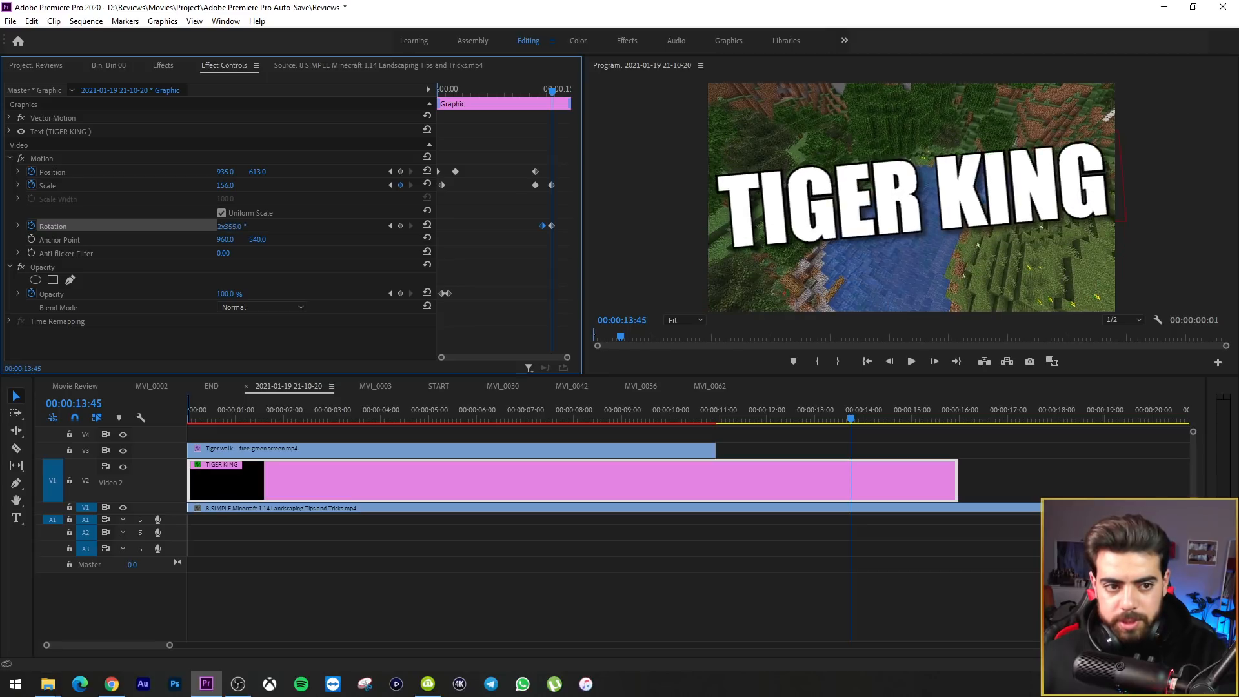
Set the title's Scale to 0.0 at 00:00:13:45 and space its two Rotation keyframes further apart
text(0)
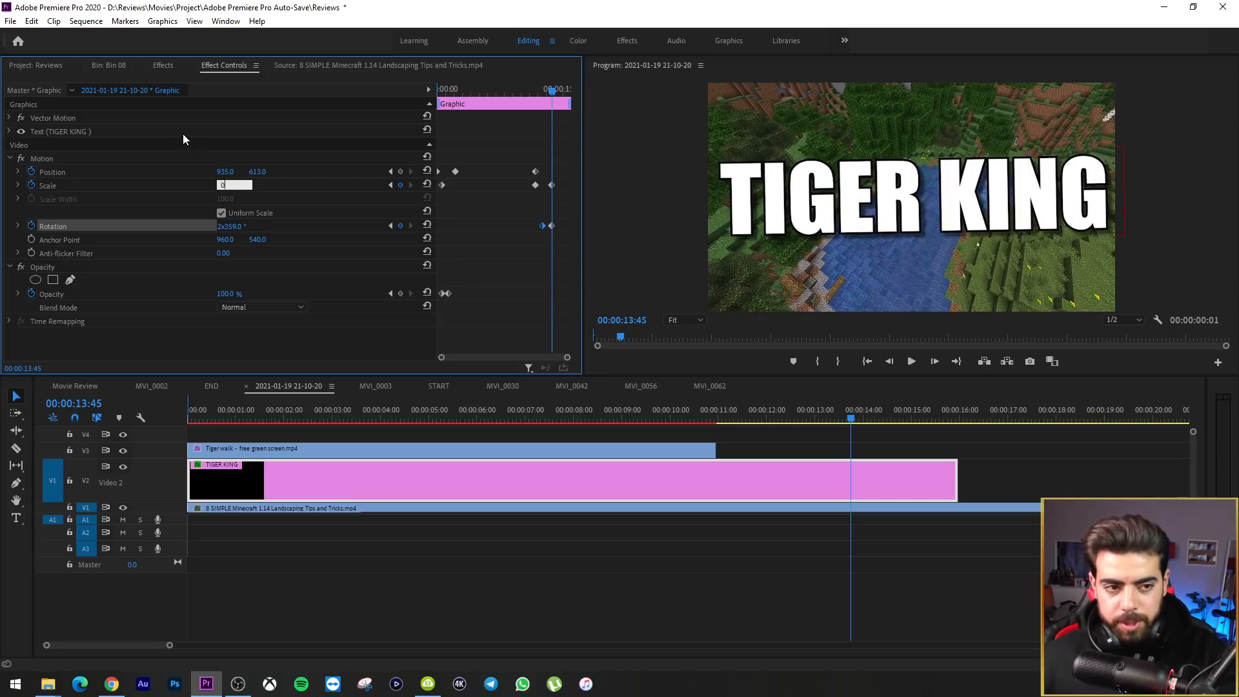
key(Return)
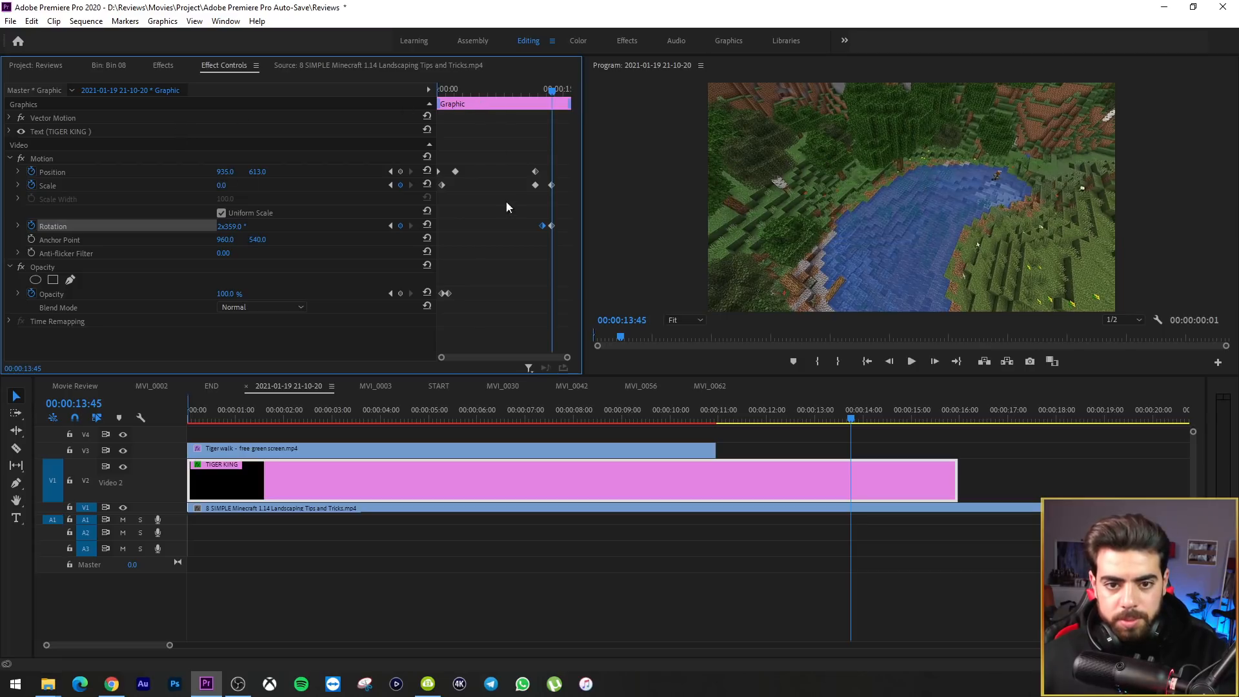
click(552, 226)
Play and scrub through the sequence to review the title's entrance, growth and spinning exit
drag(560, 90, 504, 90)
key(space)
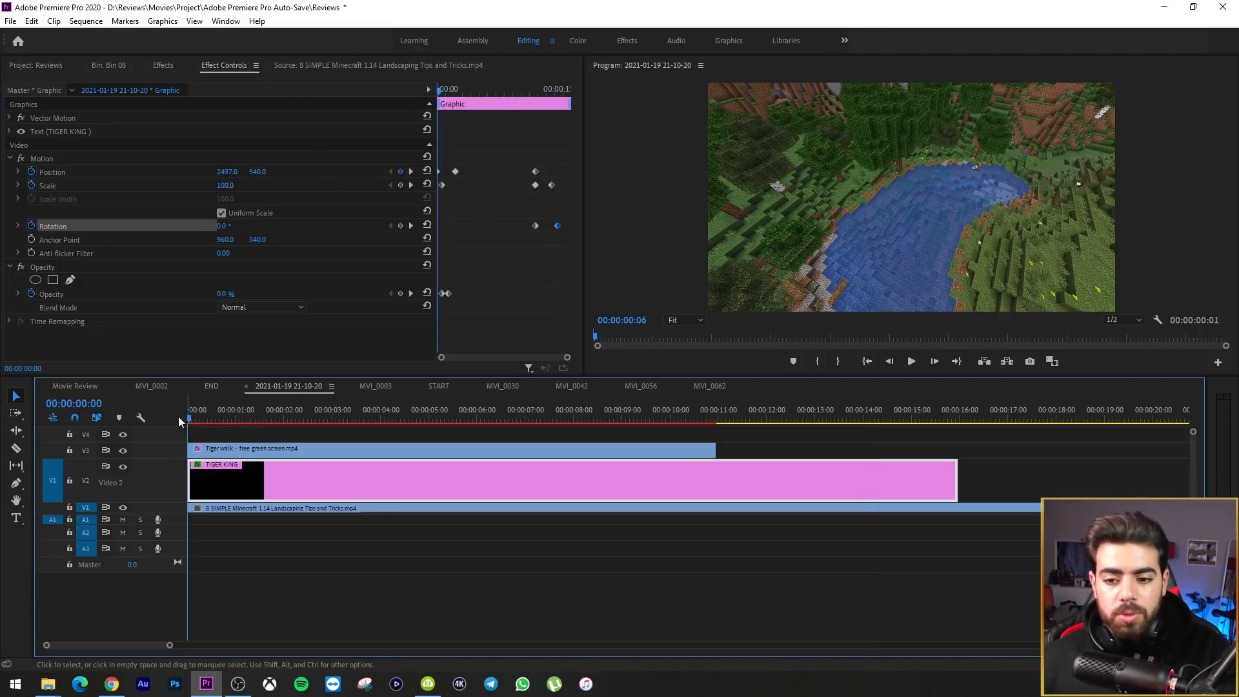
drag(178, 417, 99, 442)
drag(296, 425, 896, 420)
drag(326, 406, 324, 444)
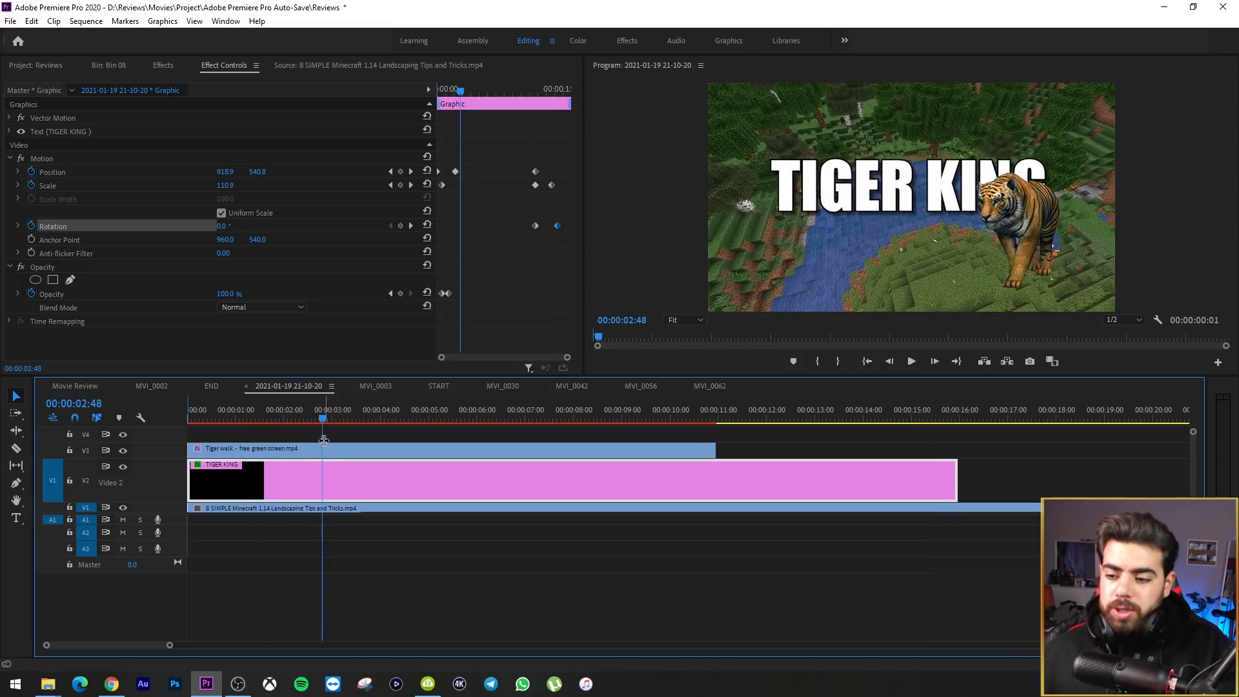